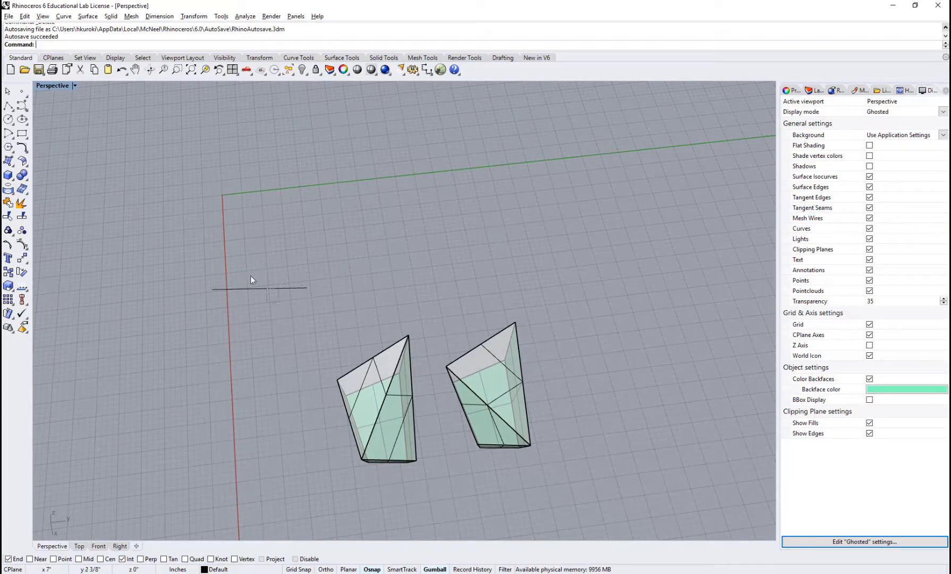
# Delete the stray straight curve crossing the red axis.
pyautogui.click(245, 288)
pyautogui.press('Delete')
# Examine the two faceted surface forms and their backface colours from several angles.
pyautogui.moveTo(376, 340); pyautogui.dragTo(419, 286, button='right')
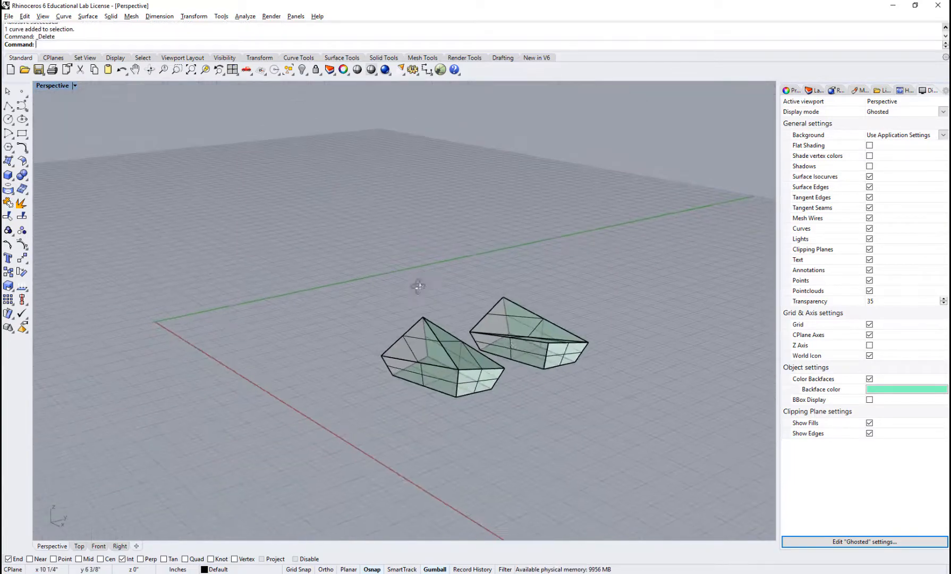
pyautogui.moveTo(581, 356)
pyautogui.mouseDown(button='right')
pyautogui.moveTo(569, 377)
pyautogui.moveTo(582, 365)
pyautogui.mouseUp(button='right')
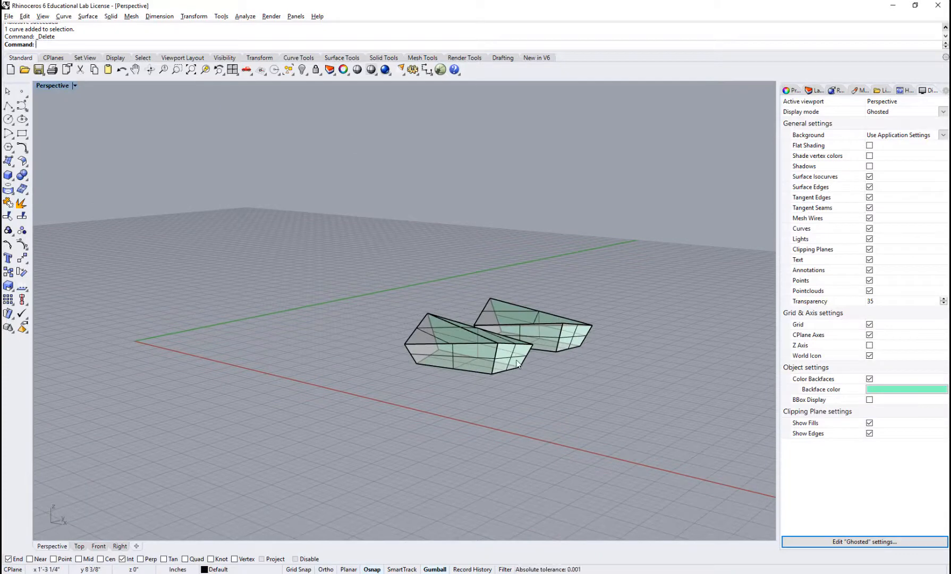
pyautogui.moveTo(517, 363); pyautogui.dragTo(501, 362, button='right')
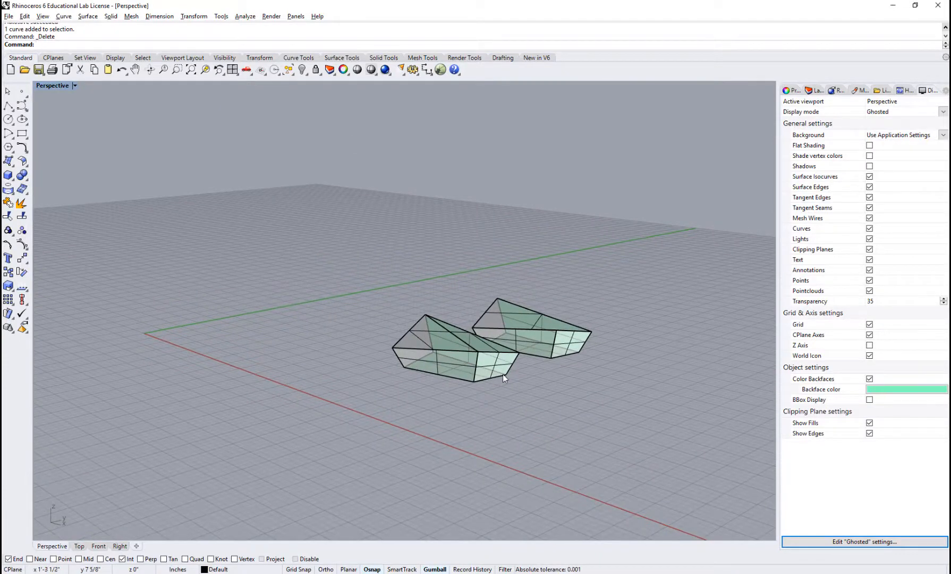
pyautogui.moveTo(494, 373); pyautogui.dragTo(436, 333, button='right')
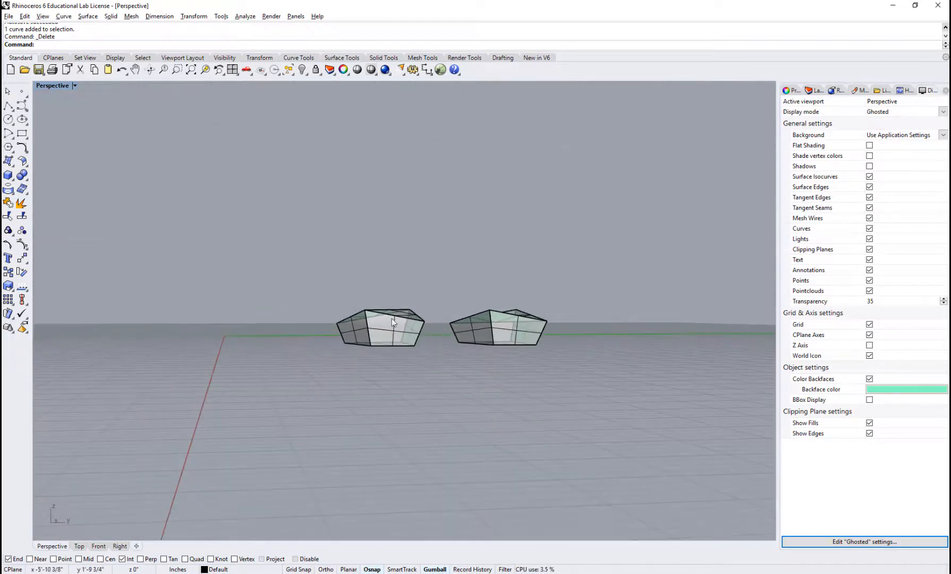
pyautogui.moveTo(366, 335); pyautogui.dragTo(453, 386, button='right')
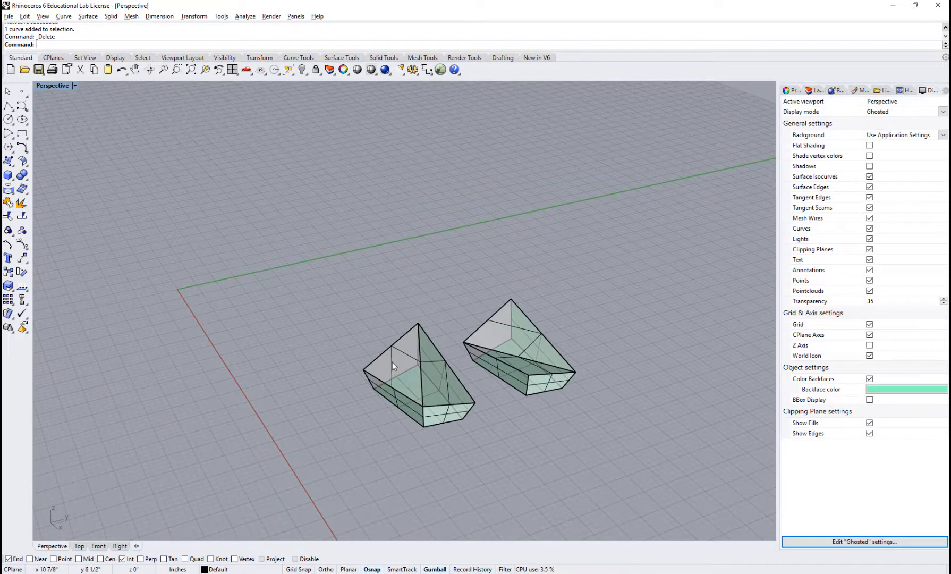
pyautogui.scroll(-4, 511, 414)
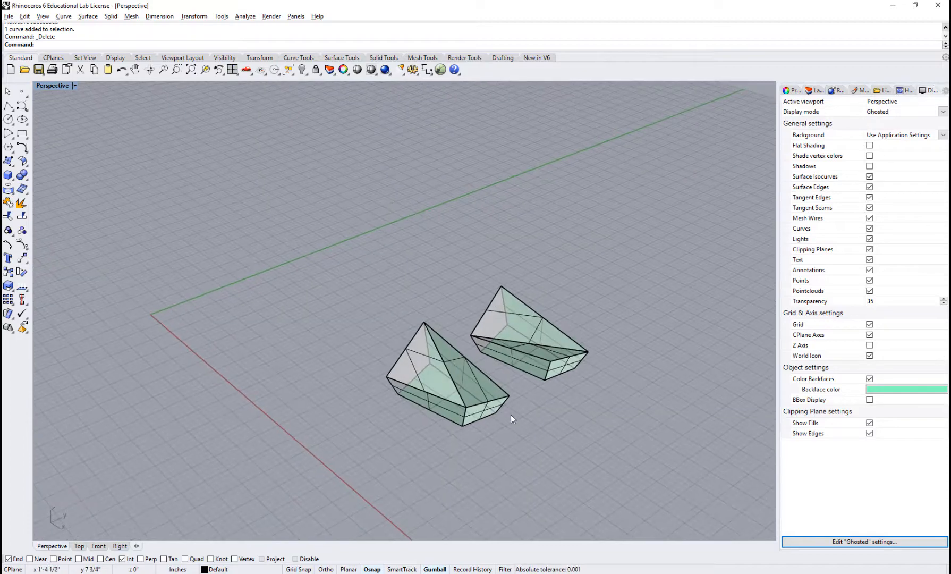
pyautogui.keyDown('shift'); pyautogui.moveTo(510, 415); pyautogui.dragTo(493, 378, button='right'); pyautogui.keyUp('shift')
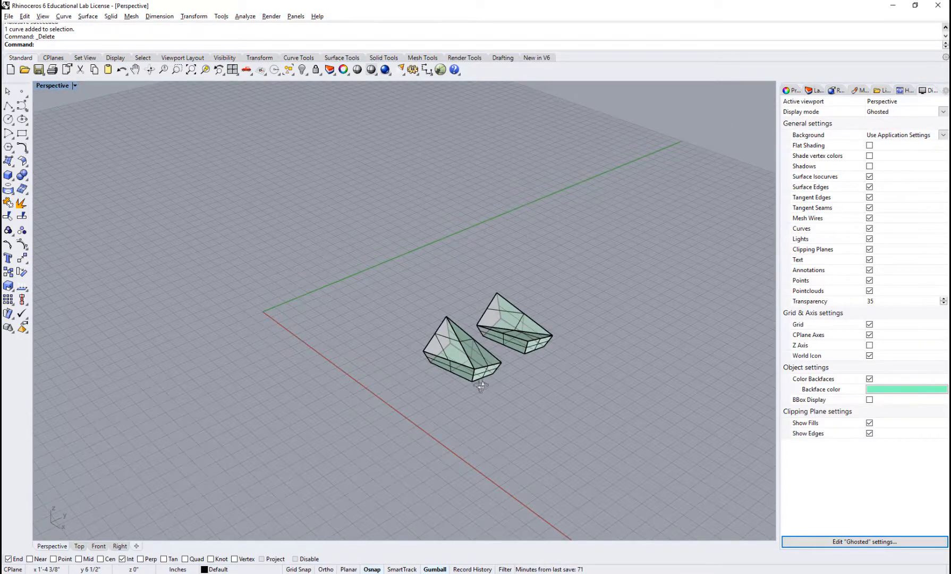
pyautogui.moveTo(481, 386); pyautogui.dragTo(429, 395, button='right')
# Join the six surfaces of the form nearest the red axis into one polysurface and check it selects as one object.
pyautogui.click(413, 370)
pyautogui.click(434, 389)
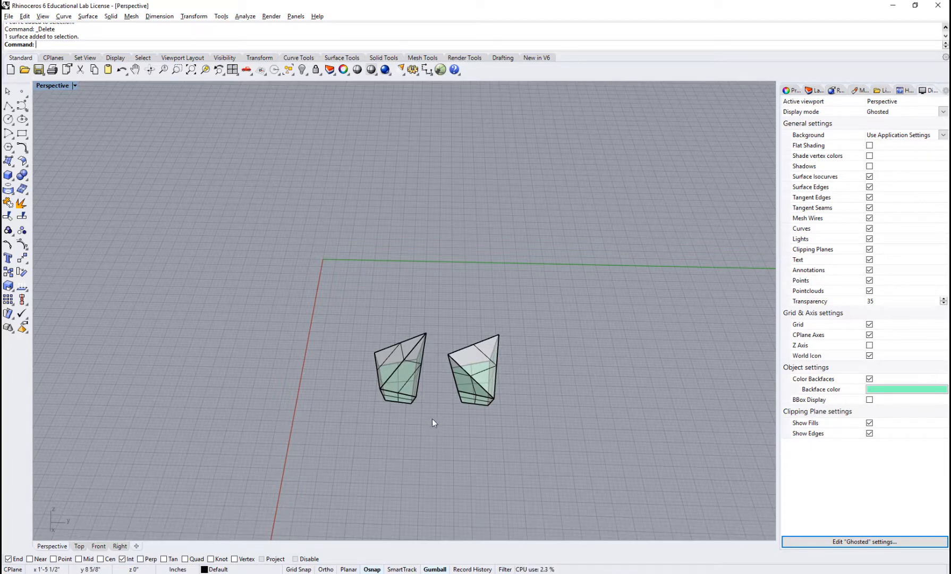
pyautogui.moveTo(335, 321); pyautogui.dragTo(333, 317)
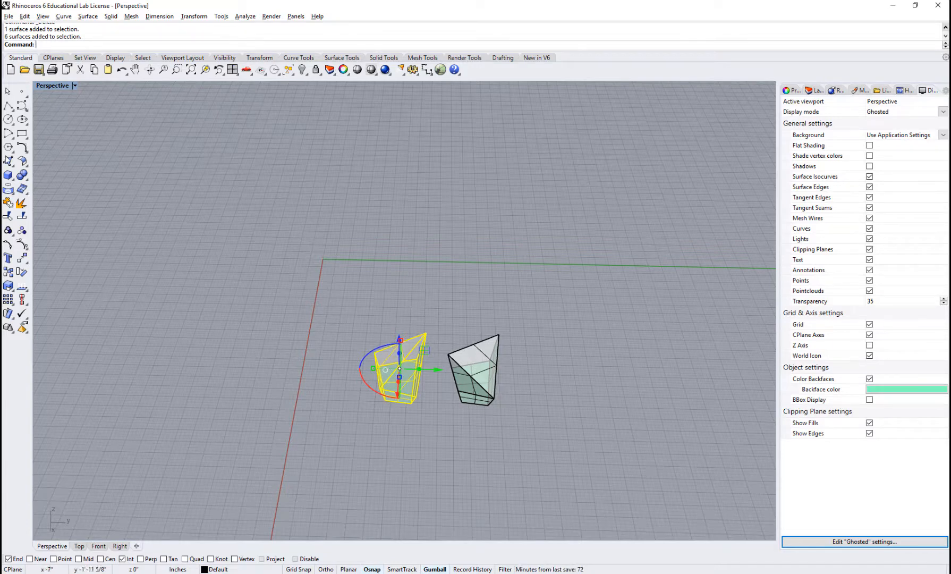
pyautogui.click(9, 204)
pyautogui.click(401, 398)
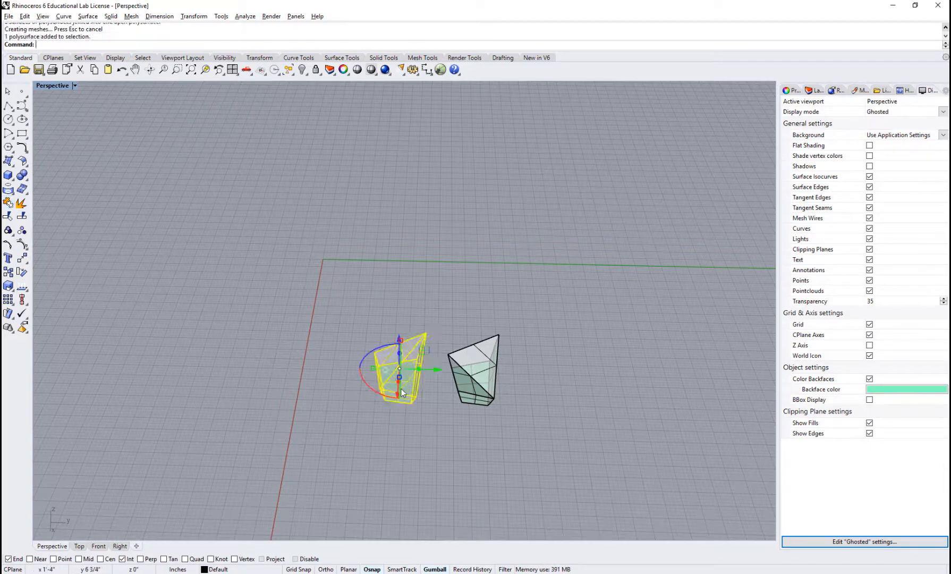
pyautogui.click(443, 423)
# Join the six surfaces of the second form, farther from the red axis, into one polysurface.
pyautogui.moveTo(540, 427); pyautogui.dragTo(442, 323)
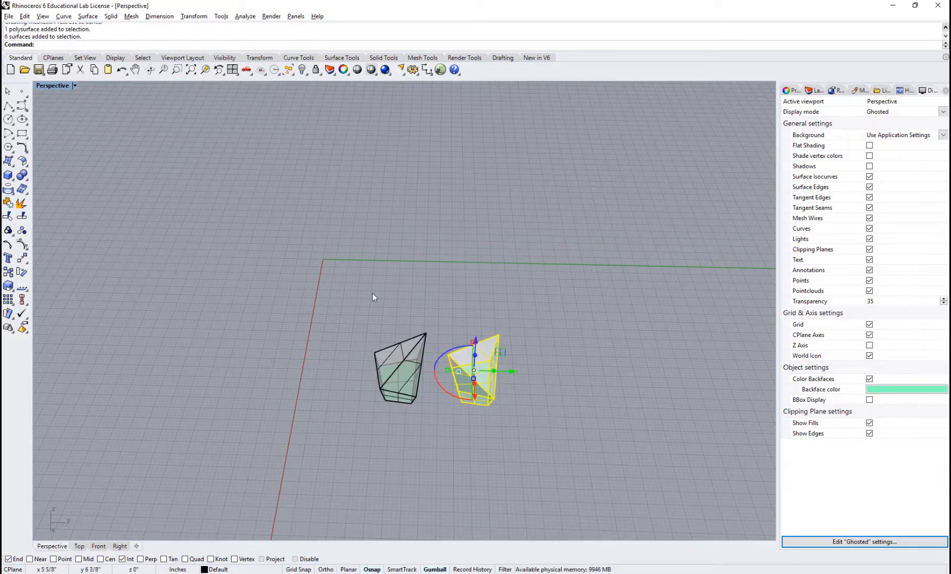
pyautogui.click(9, 204)
# Explode the second form's polysurface back into separate surfaces.
pyautogui.moveTo(544, 440); pyautogui.dragTo(519, 417, button='right')
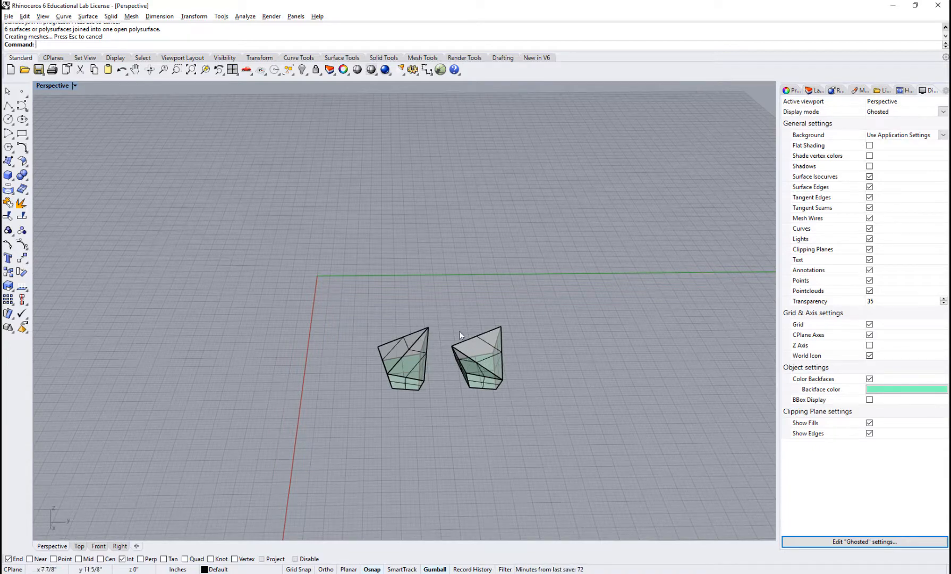
pyautogui.scroll(3, 468, 355)
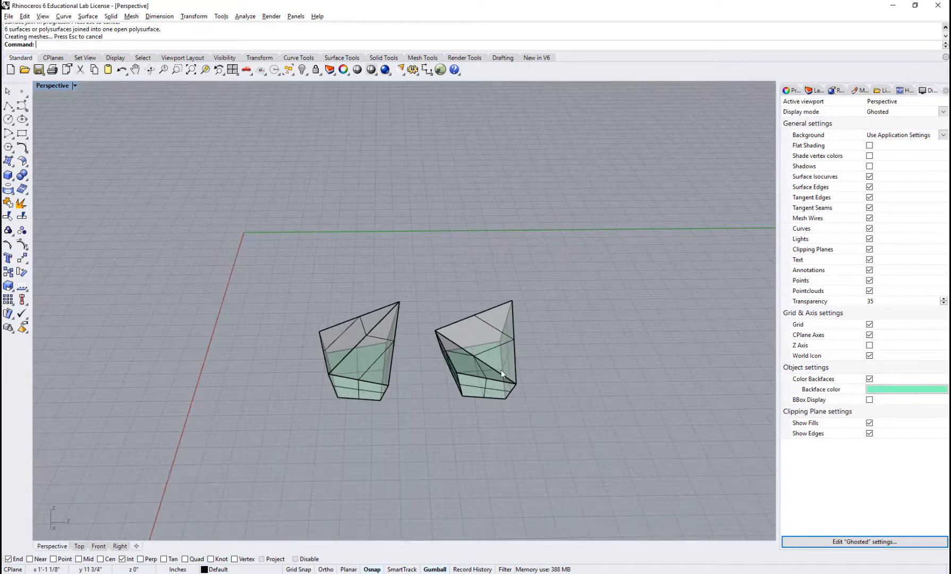
pyautogui.moveTo(498, 365)
pyautogui.mouseDown(button='right')
pyautogui.moveTo(494, 348)
pyautogui.moveTo(513, 386)
pyautogui.moveTo(528, 392)
pyautogui.moveTo(508, 379)
pyautogui.mouseUp(button='right')
pyautogui.click(498, 359)
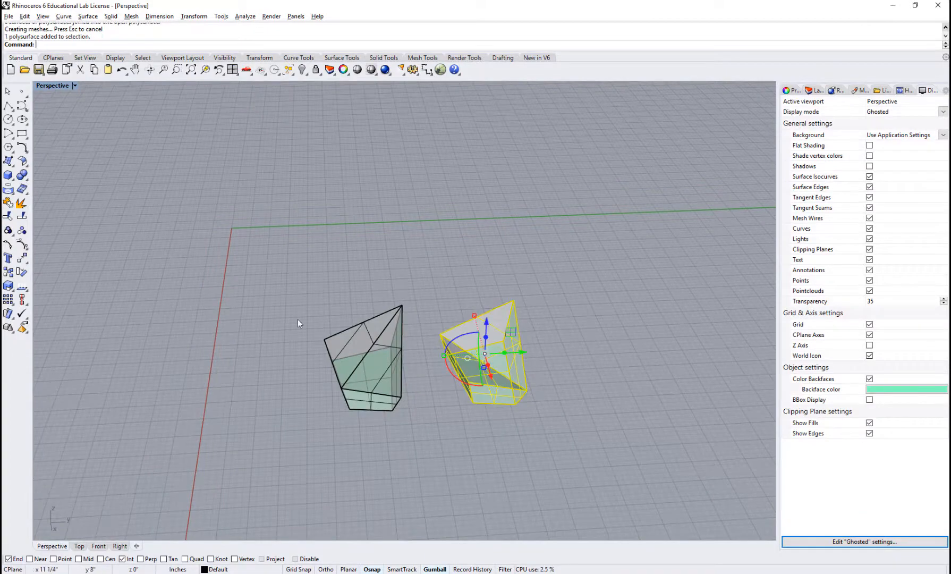
pyautogui.click(25, 204)
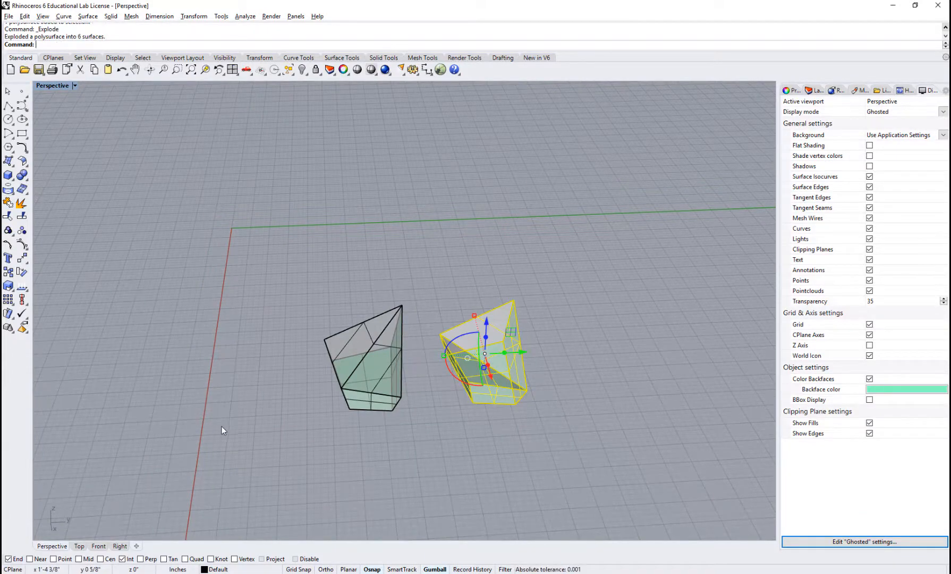
pyautogui.click(222, 428)
# Try to explode two adjoining surfaces of the second form, the large triangular top and a long side.
pyautogui.moveTo(472, 416); pyautogui.dragTo(459, 411, button='right')
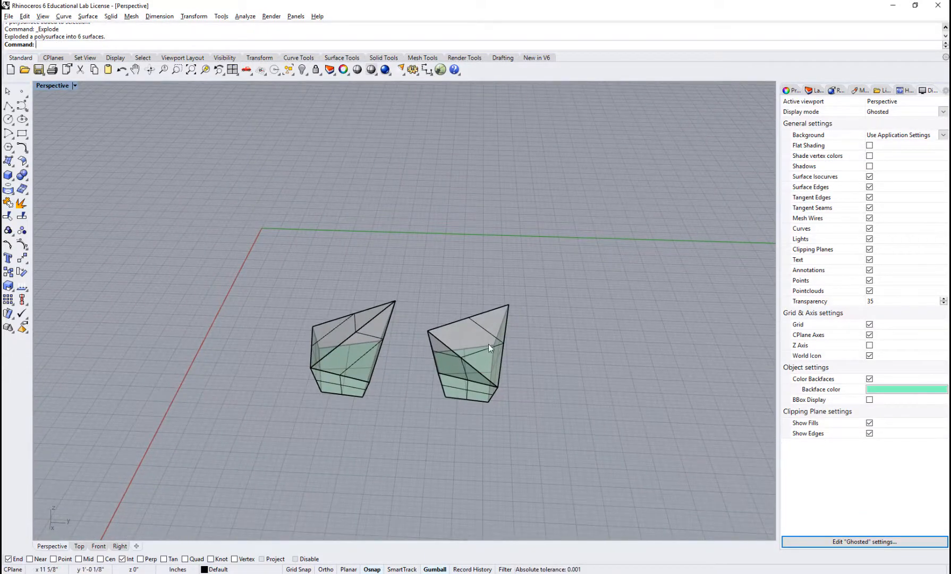
pyautogui.moveTo(529, 373); pyautogui.dragTo(520, 367, button='right')
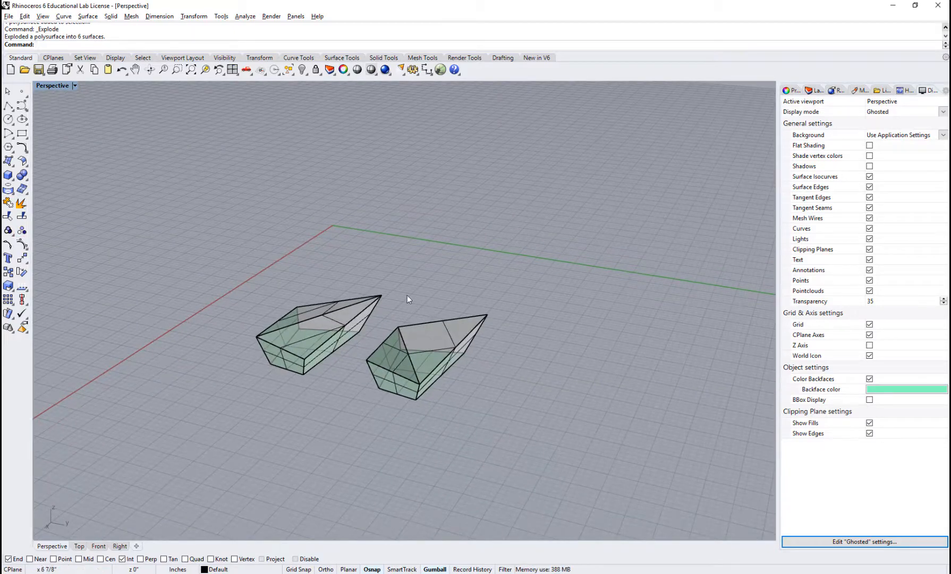
pyautogui.click(445, 327)
pyautogui.keyDown('shift'); pyautogui.click(474, 344); pyautogui.keyUp('shift')
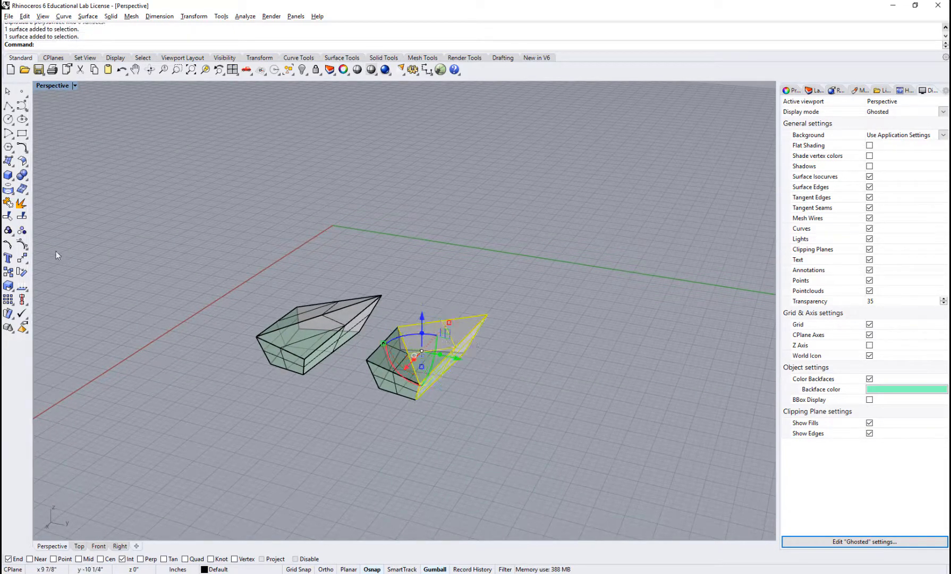
pyautogui.click(21, 204)
pyautogui.click(588, 407)
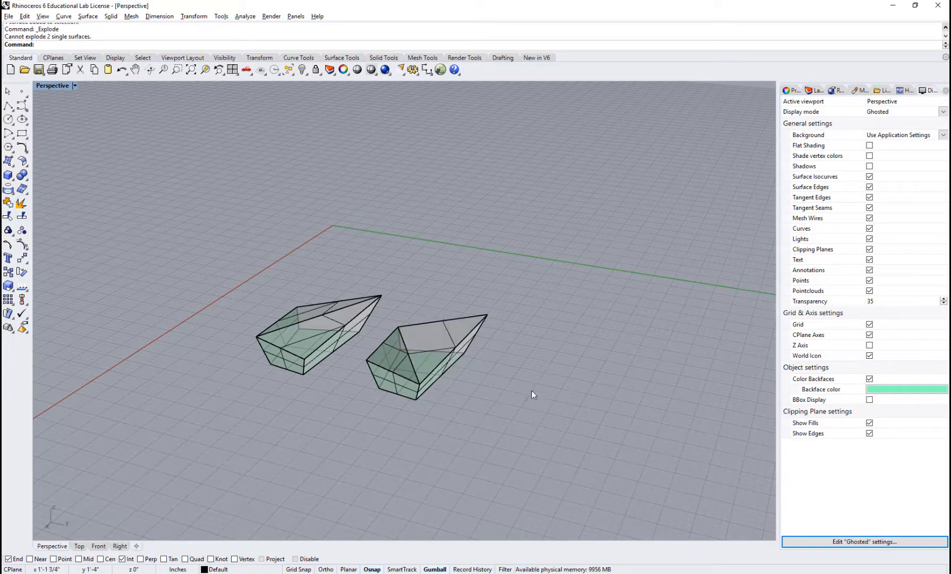
# Join the second form's large triangular top surface and the adjoining long side surface into one polysurface.
pyautogui.moveTo(531, 393); pyautogui.dragTo(483, 309, button='right')
pyautogui.click(483, 308)
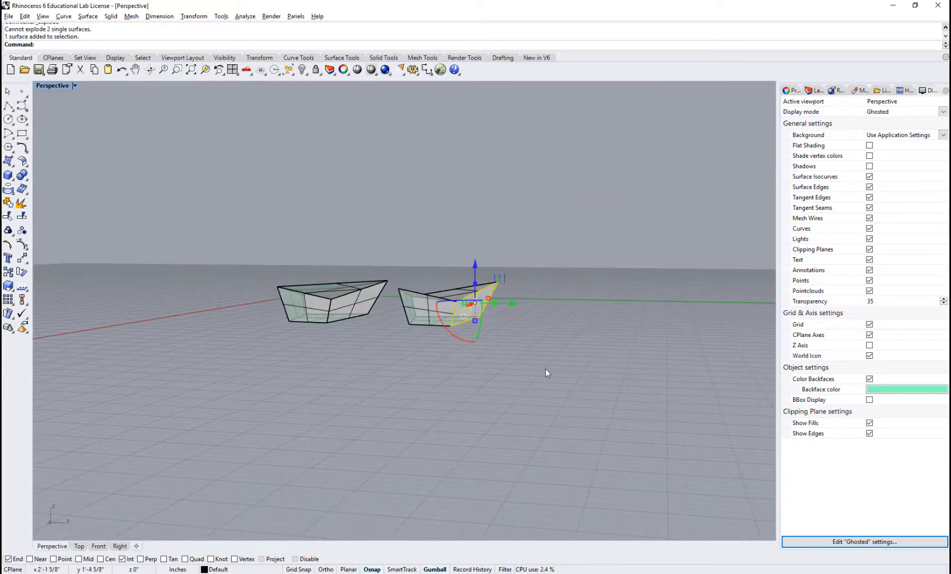
pyautogui.moveTo(546, 372); pyautogui.dragTo(511, 333, button='right')
pyautogui.click(466, 313)
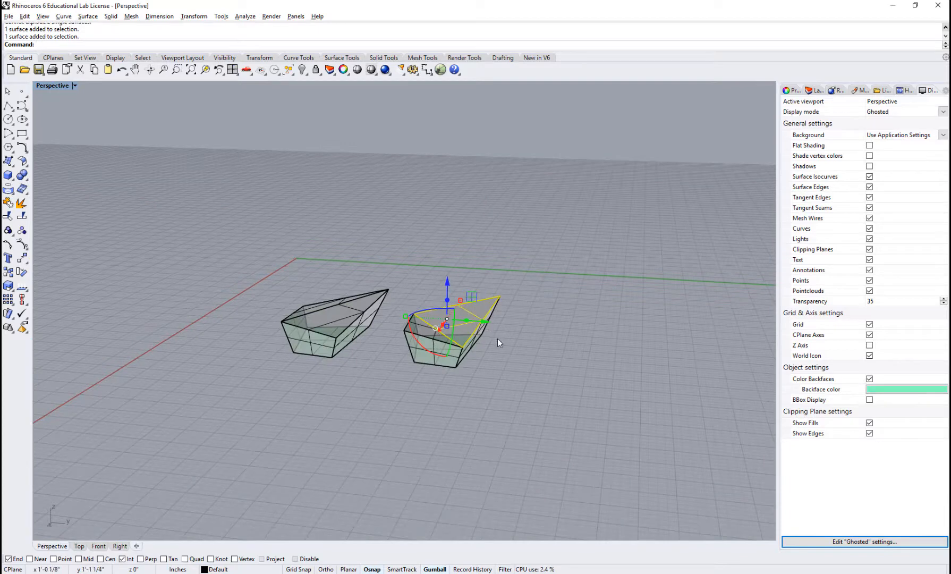
pyautogui.keyDown('ctrl'); pyautogui.keyDown('shift'); pyautogui.click(481, 329); pyautogui.keyUp('shift'); pyautogui.keyUp('ctrl')
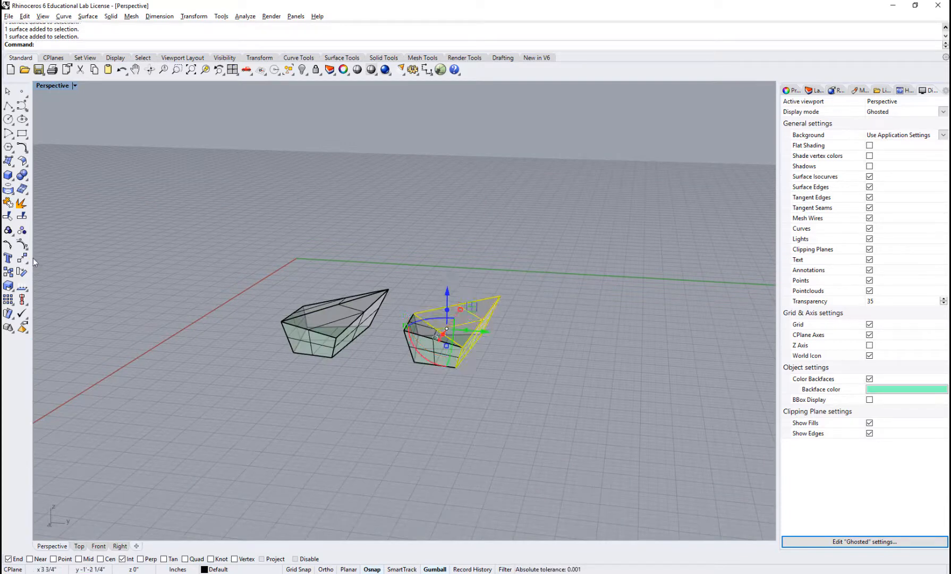
pyautogui.click(22, 203)
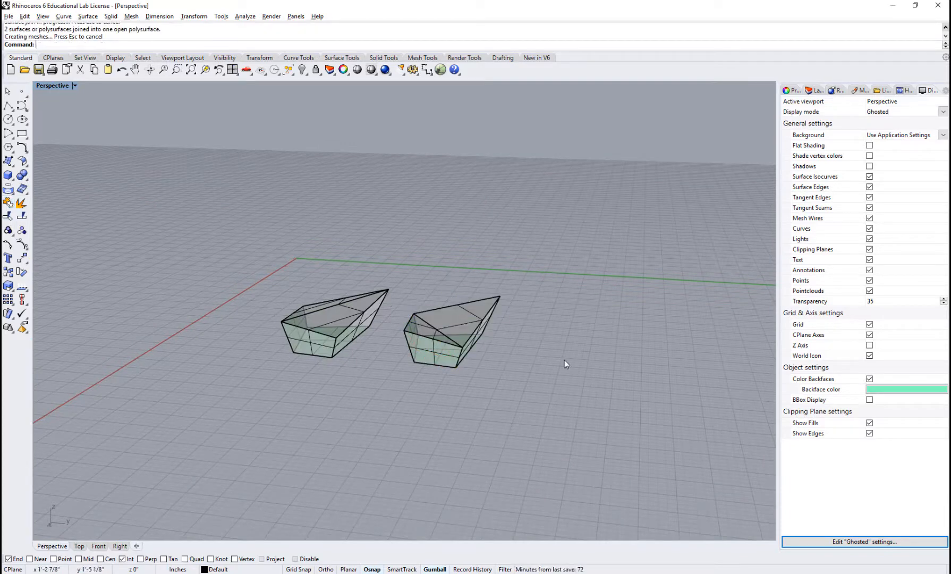
# Join the second form's bottom surface to its partly joined polysurface.
pyautogui.moveTo(564, 360); pyautogui.dragTo(470, 300, button='right')
pyautogui.click(473, 295)
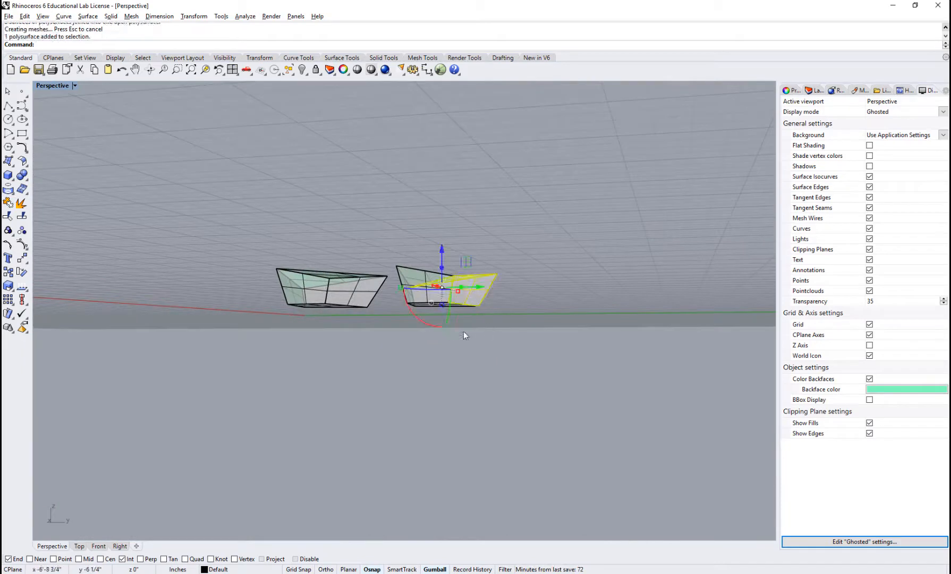
pyautogui.scroll(5, 445, 309)
pyautogui.keyDown('ctrl'); pyautogui.keyDown('shift'); pyautogui.click(464, 300); pyautogui.keyUp('shift'); pyautogui.keyUp('ctrl')
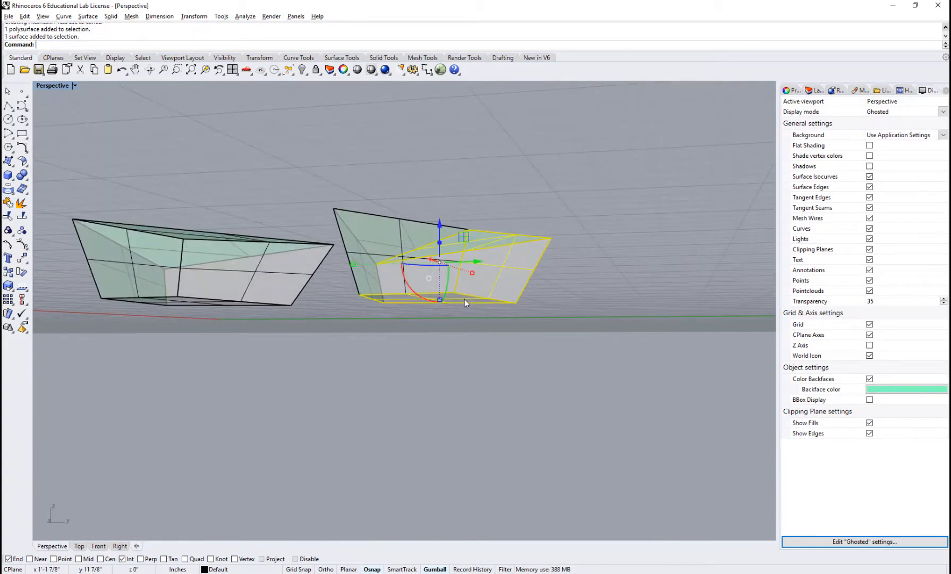
pyautogui.click(8, 202)
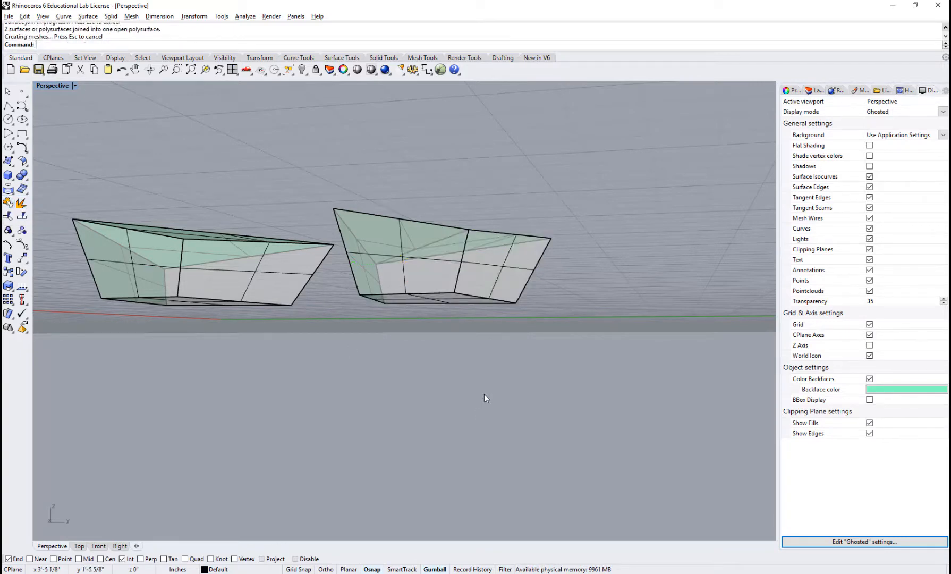
# Join the unjoined side surface opposite the long side to the second form's polysurface.
pyautogui.moveTo(477, 369); pyautogui.dragTo(472, 314, button='right')
pyautogui.click(526, 287)
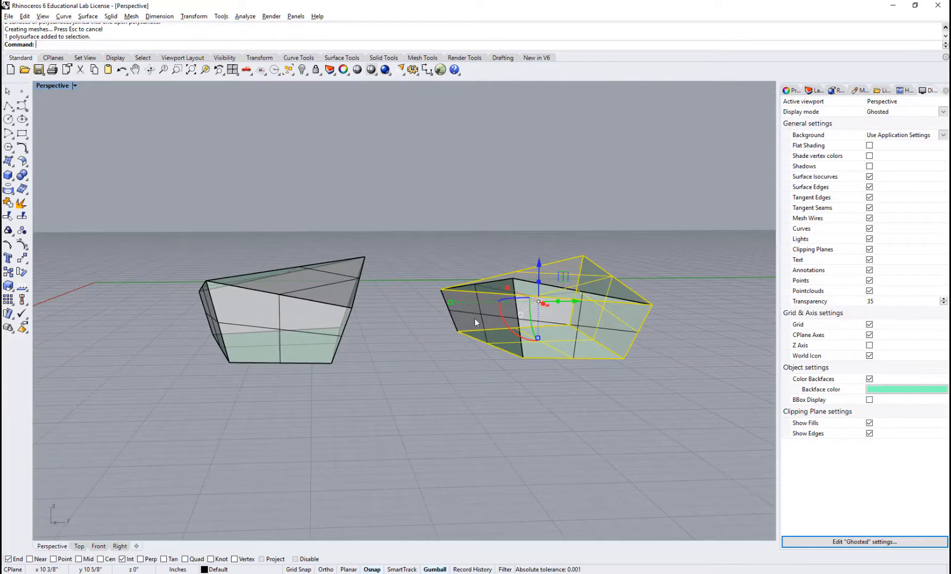
pyautogui.keyDown('shift'); pyautogui.click(472, 315); pyautogui.keyUp('shift')
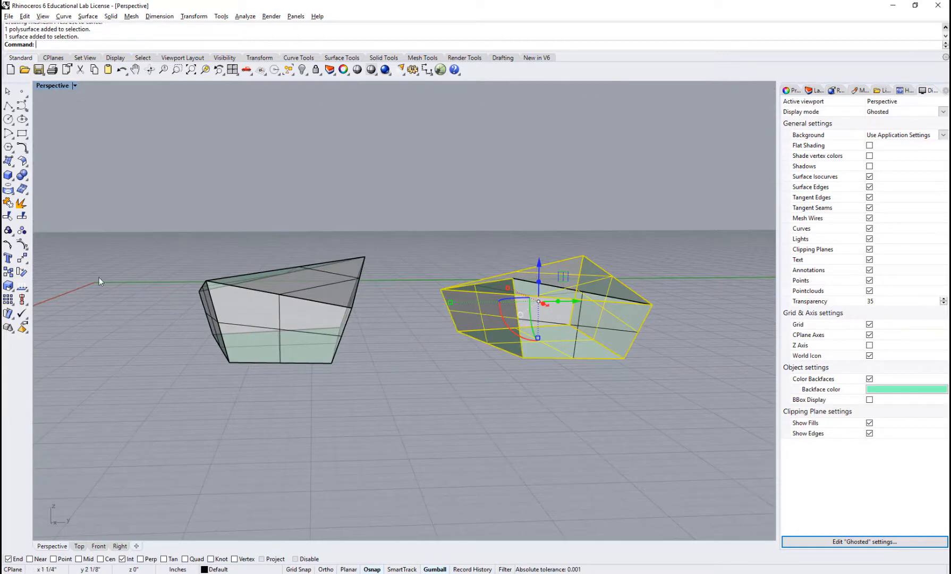
pyautogui.click(8, 203)
pyautogui.press('Escape')
# Join the remaining triangular top surface to the second form's polysurface.
pyautogui.moveTo(429, 434)
pyautogui.mouseDown(button='right')
pyautogui.moveTo(426, 448)
pyautogui.moveTo(429, 439)
pyautogui.mouseUp(button='right')
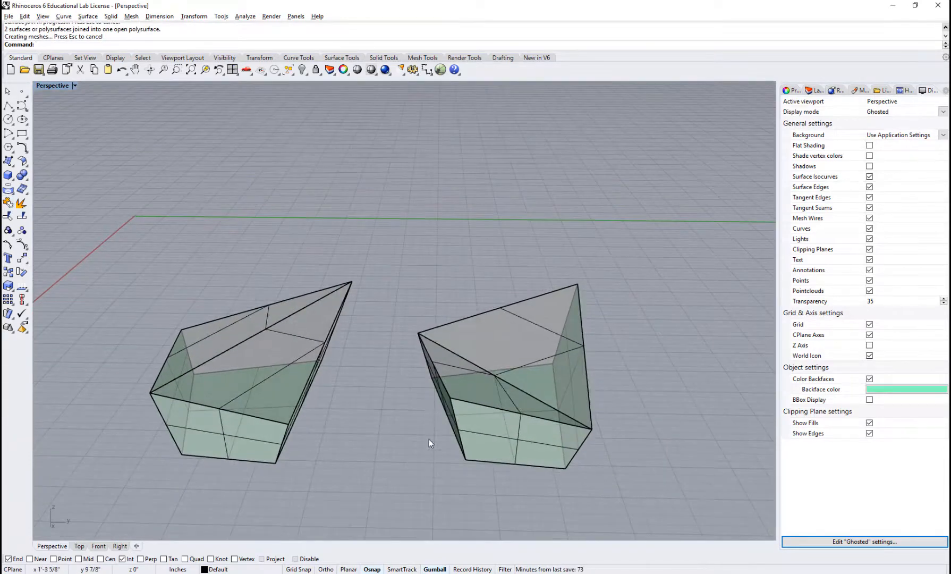
pyautogui.click(443, 404)
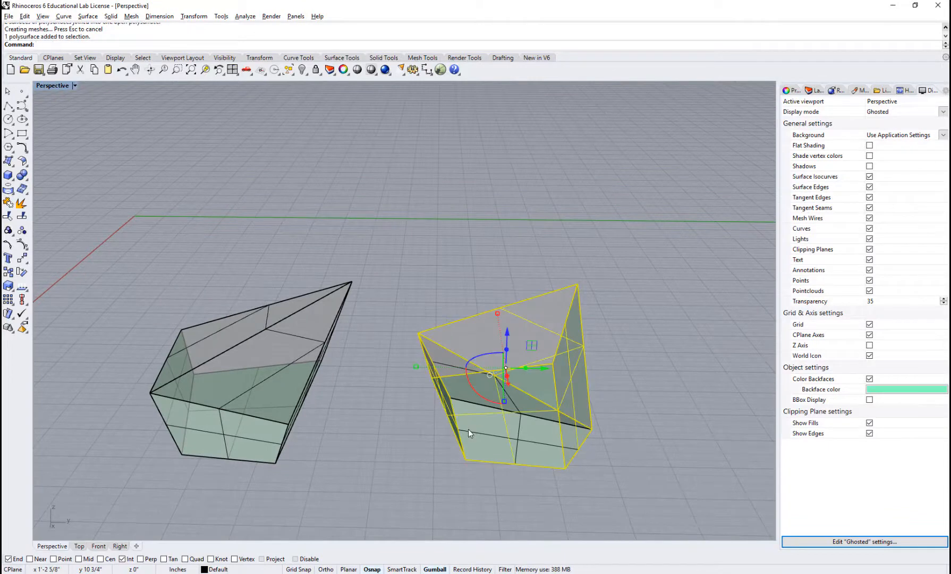
pyautogui.press('Escape')
pyautogui.click(431, 366)
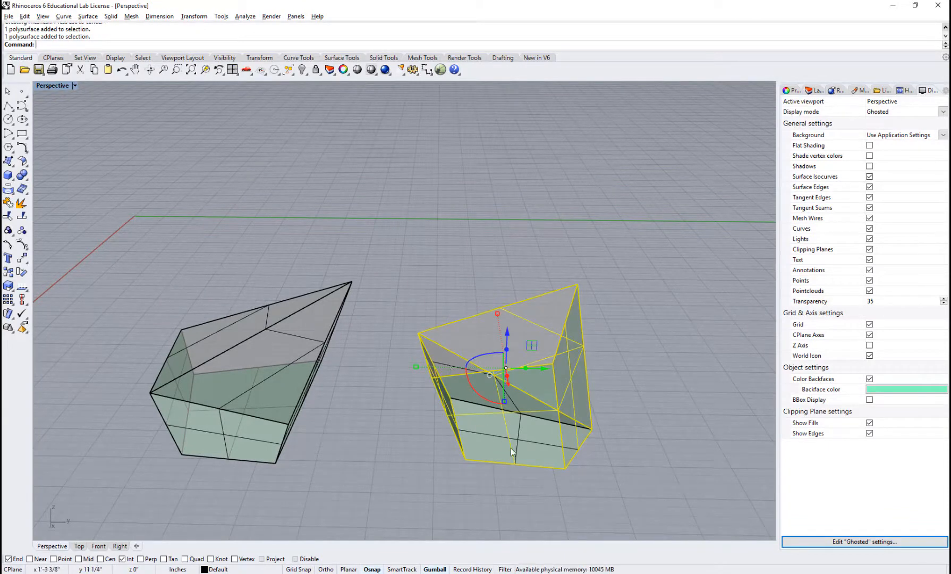
pyautogui.keyDown('ctrl'); pyautogui.keyDown('shift'); pyautogui.click(446, 362); pyautogui.keyUp('shift'); pyautogui.keyUp('ctrl')
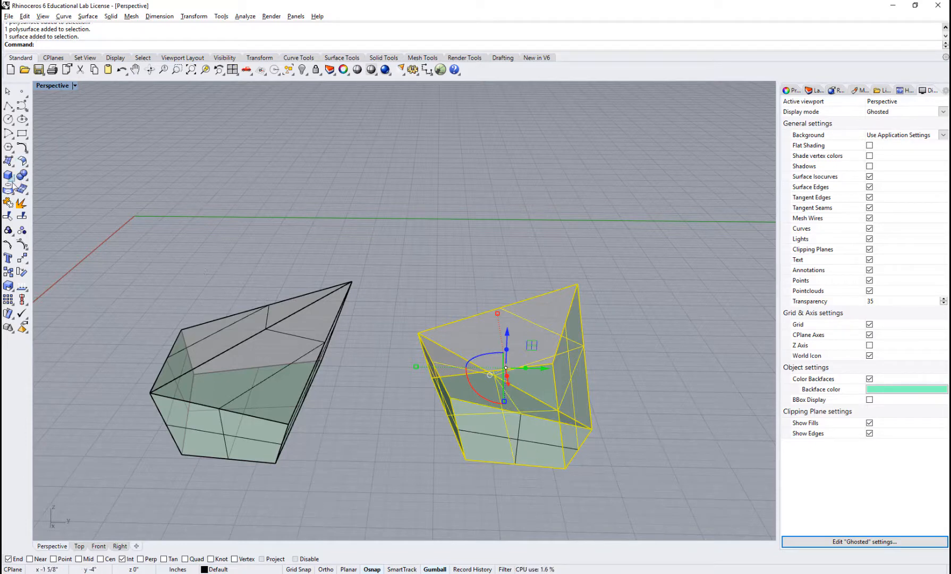
pyautogui.click(9, 206)
pyautogui.click(656, 447)
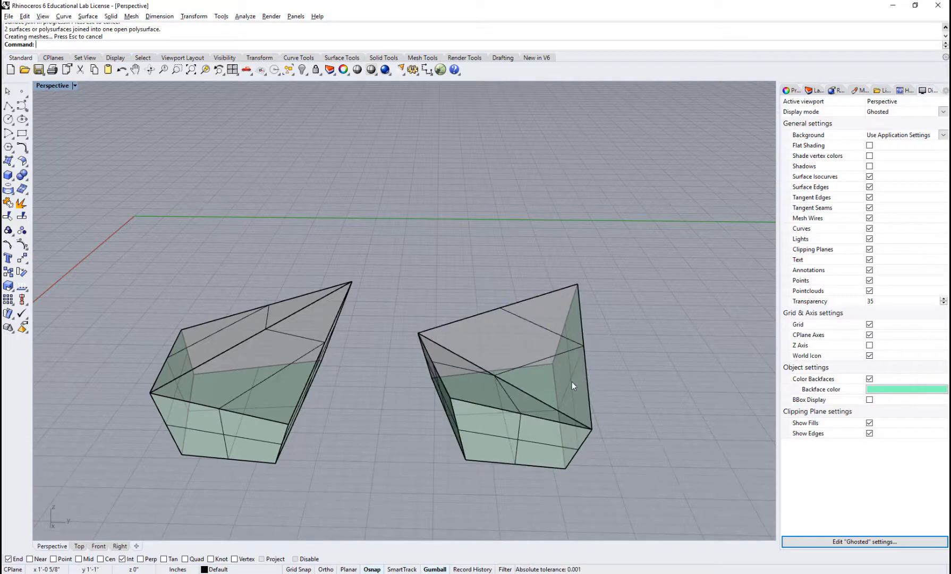
# Join the last loose side surface to the second form's polysurface.
pyautogui.click(550, 464)
pyautogui.click(626, 463)
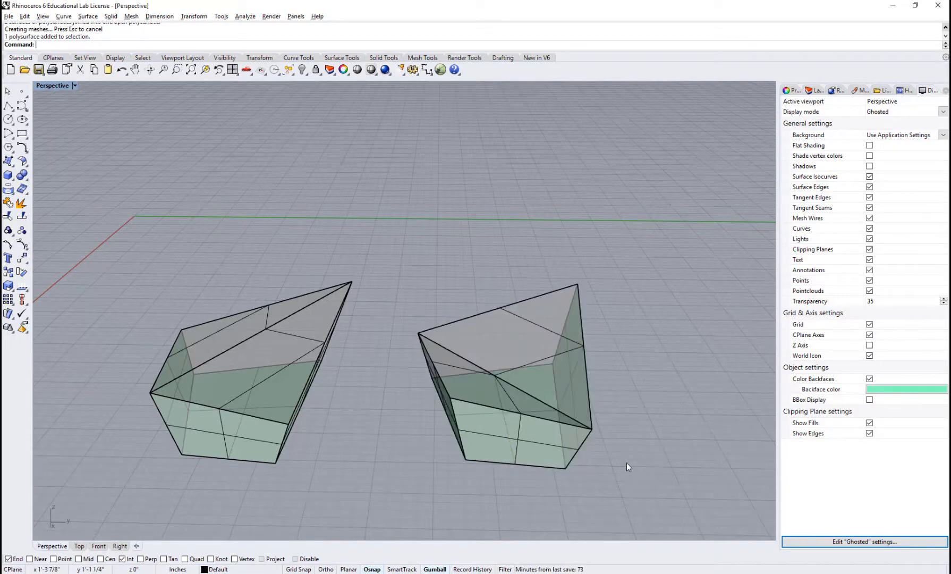
pyautogui.moveTo(627, 463); pyautogui.dragTo(552, 358, button='right')
pyautogui.click(516, 238)
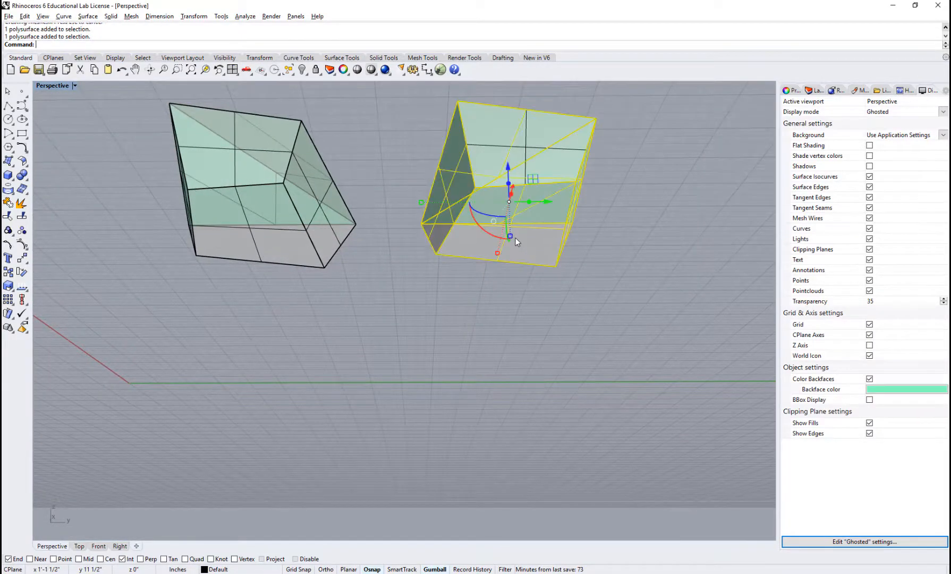
pyautogui.moveTo(528, 169); pyautogui.dragTo(538, 247, button='right')
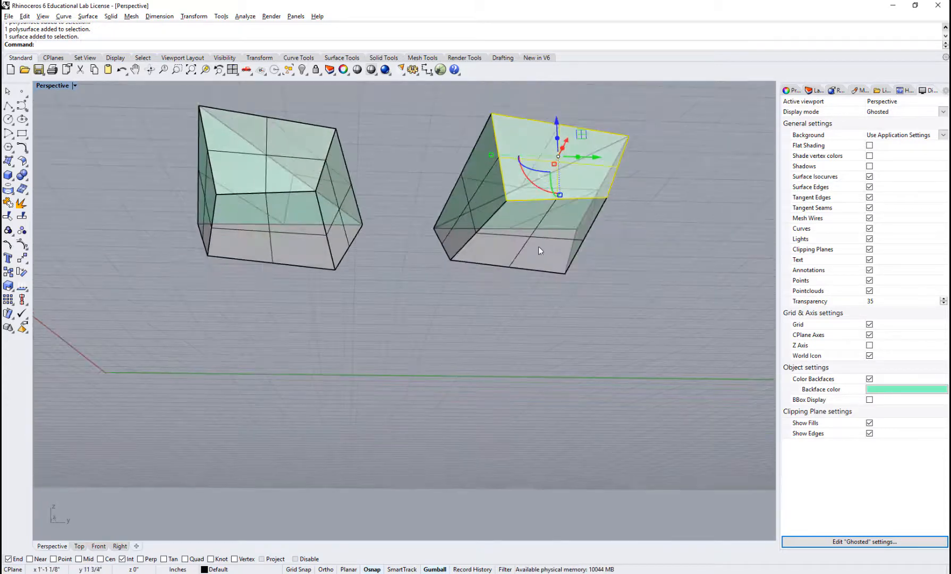
pyautogui.click(8, 203)
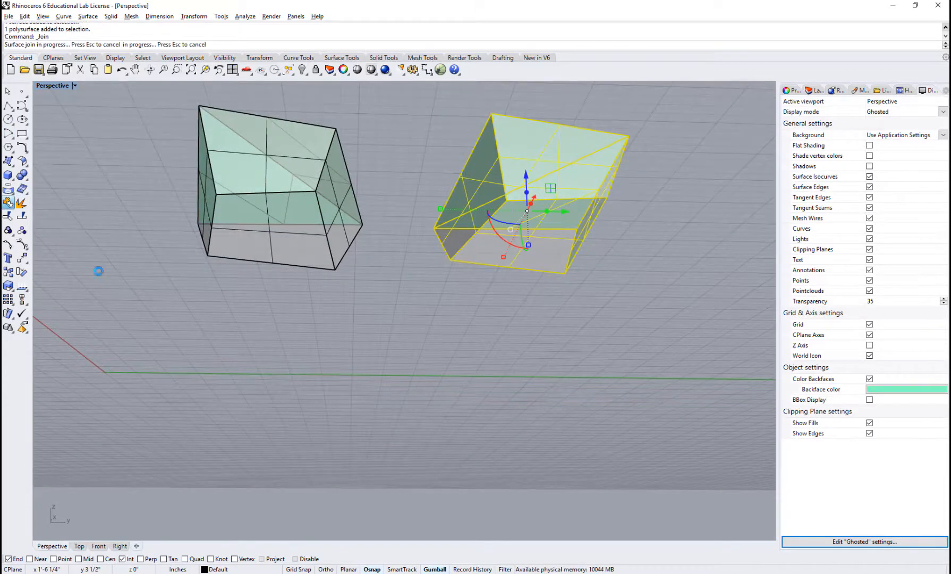
pyautogui.moveTo(329, 350); pyautogui.dragTo(501, 343, button='right')
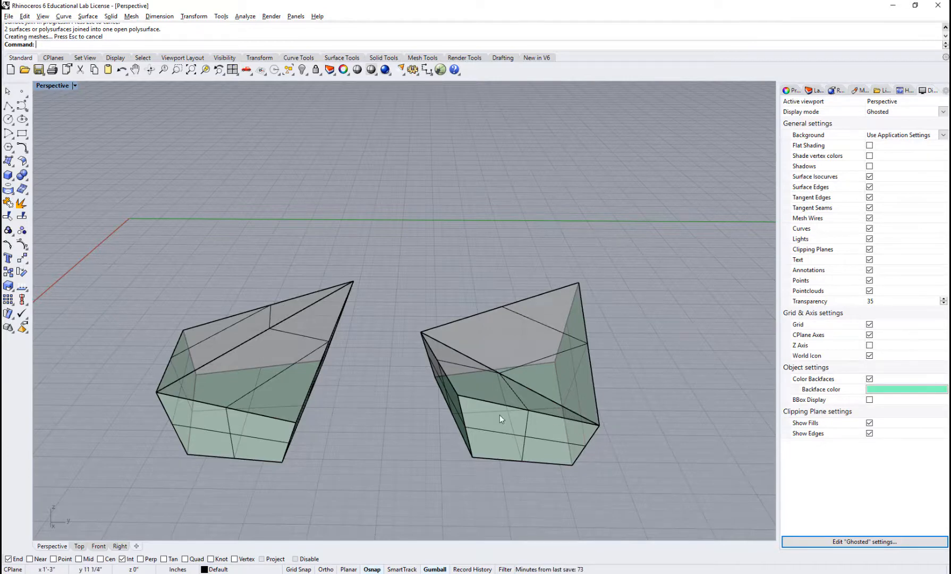
# Copy both polysurfaces along the X axis, placing the duplicates closer to the origin than the originals.
pyautogui.moveTo(500, 414); pyautogui.dragTo(639, 358, button='right')
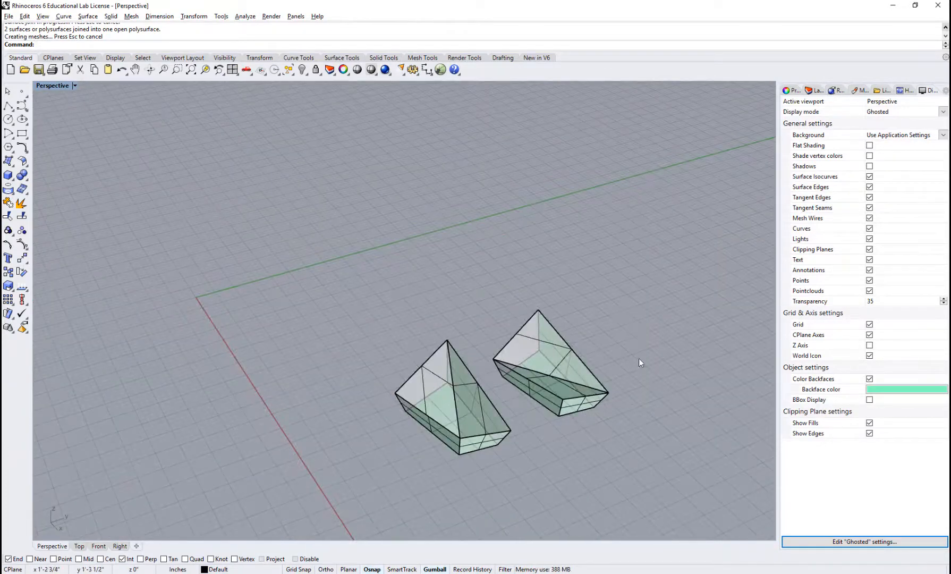
pyautogui.moveTo(426, 466); pyautogui.dragTo(426, 466)
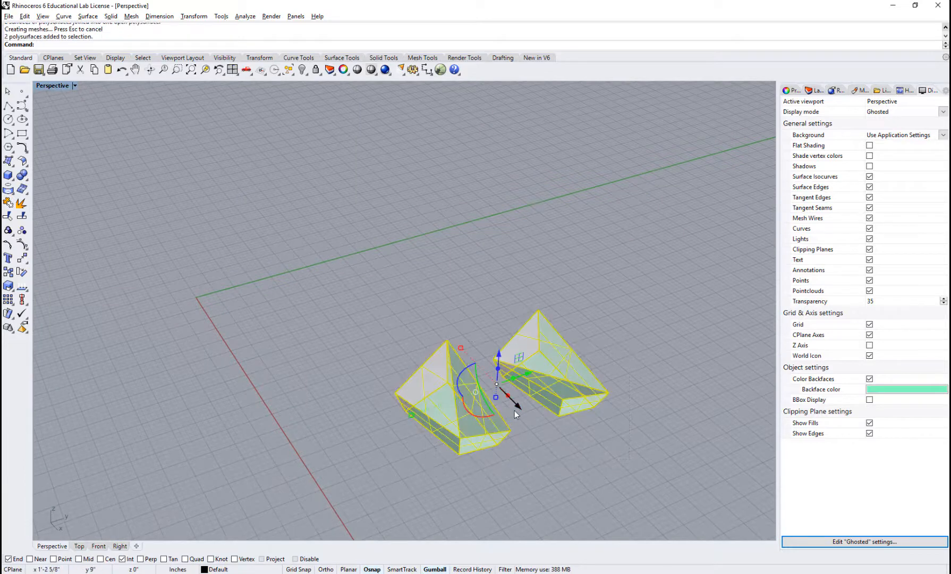
pyautogui.moveTo(521, 409); pyautogui.dragTo(398, 299)
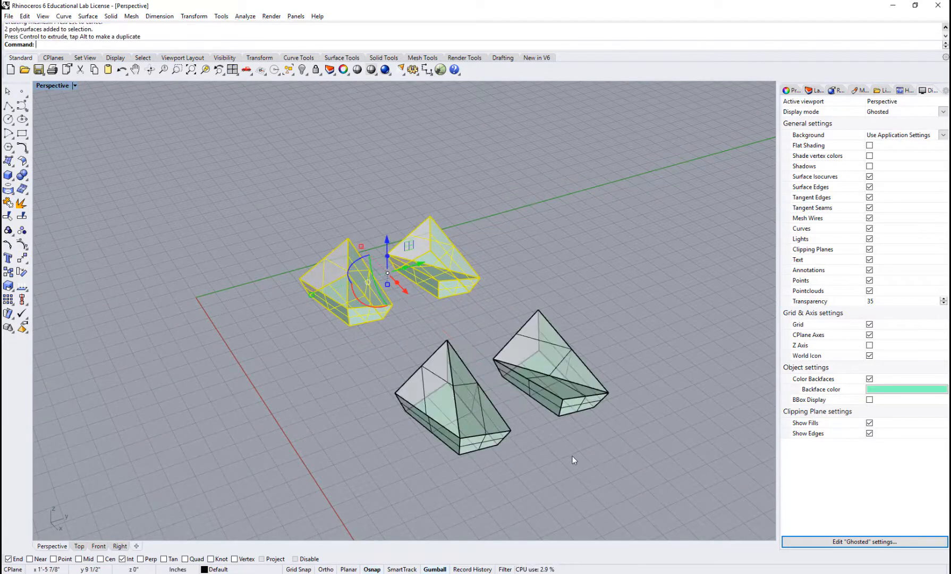
pyautogui.click(526, 456)
# Unroll the original polysurface nearest the X axis with UnrollSrf, setting Explode, Labels and KeepProperties to Yes.
pyautogui.moveTo(479, 463); pyautogui.dragTo(509, 327, button='right')
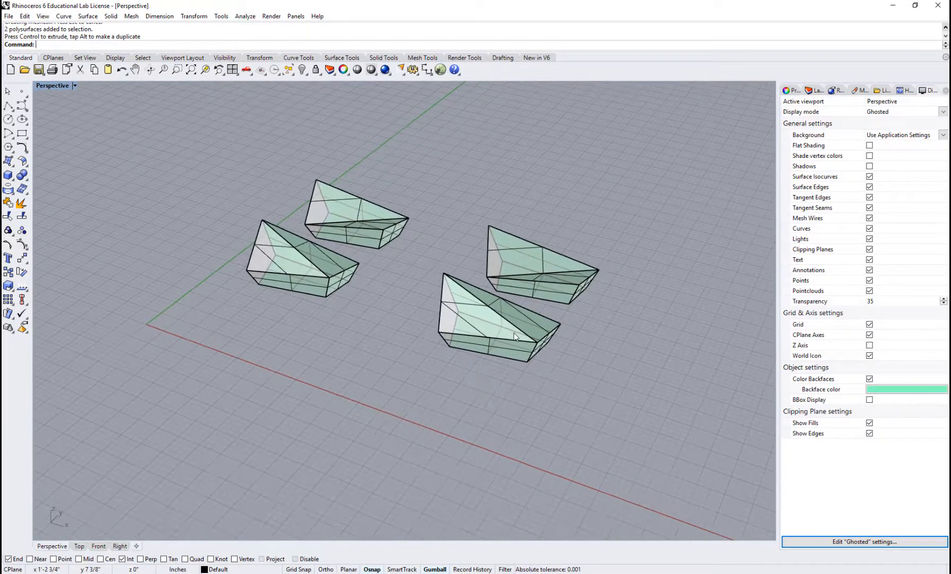
pyautogui.click(505, 334)
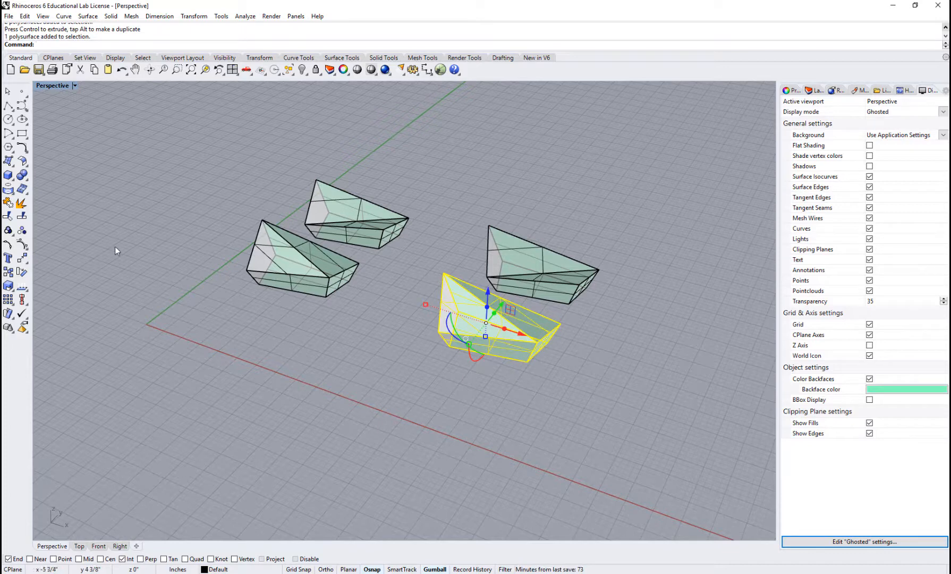
pyautogui.write('UnrollSrf')
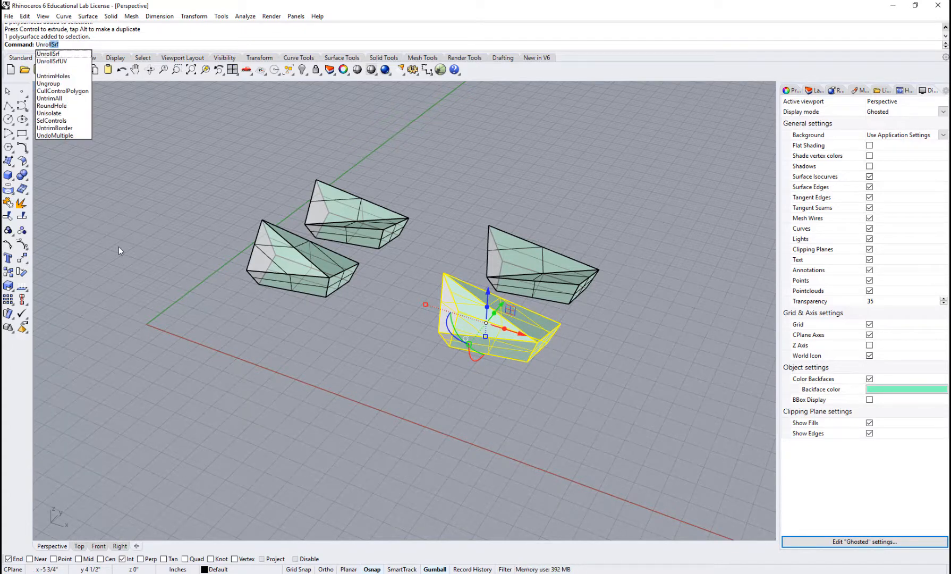
pyautogui.press('Return')
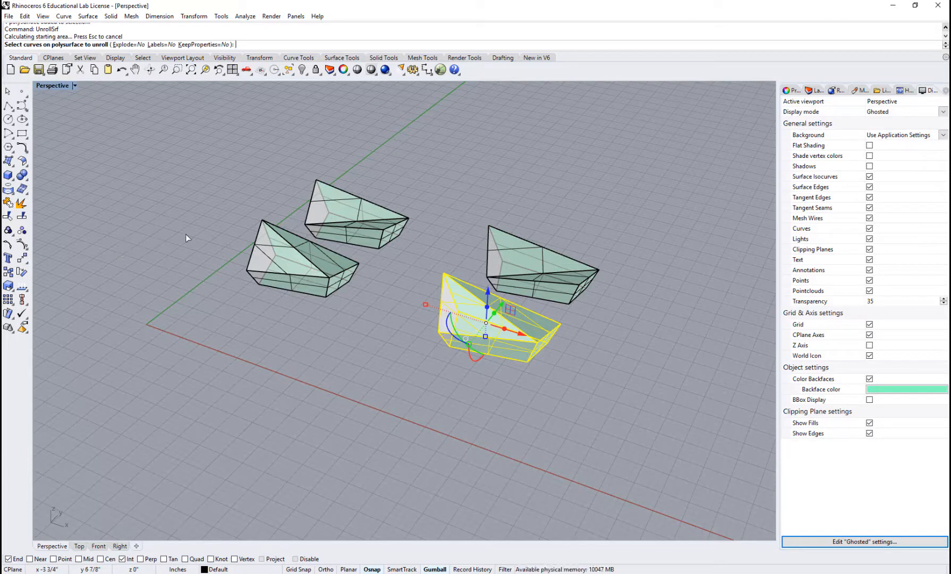
pyautogui.click(122, 45)
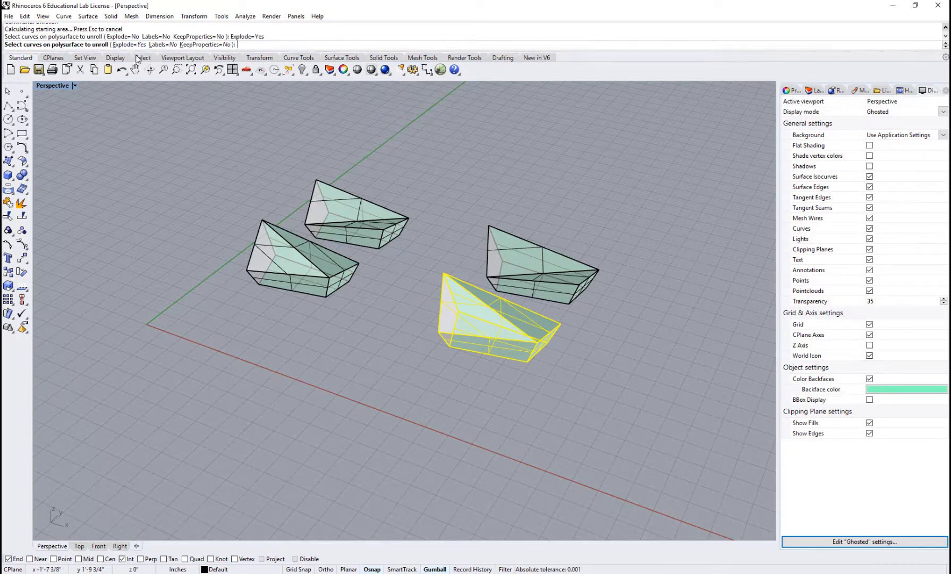
pyautogui.click(164, 45)
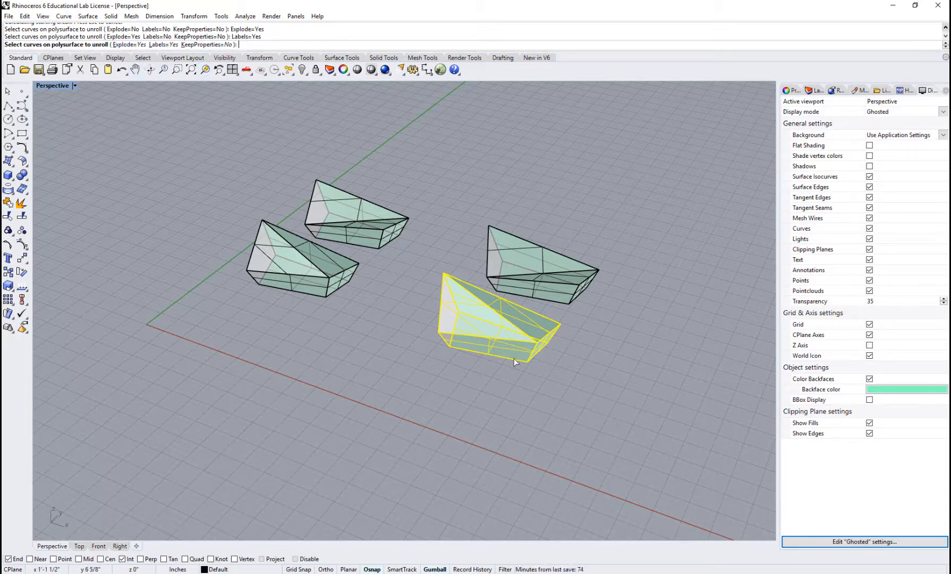
pyautogui.scroll(-1, 465, 345)
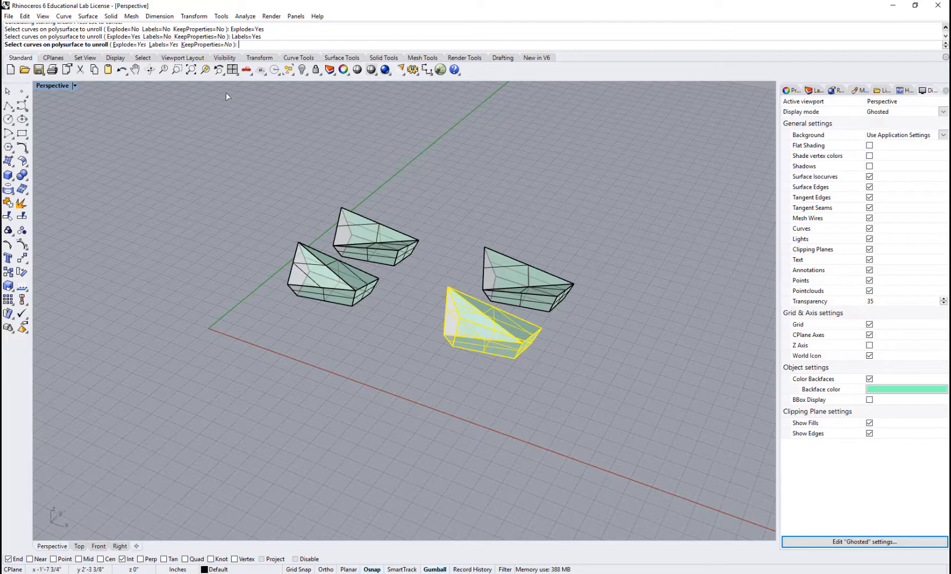
pyautogui.click(209, 45)
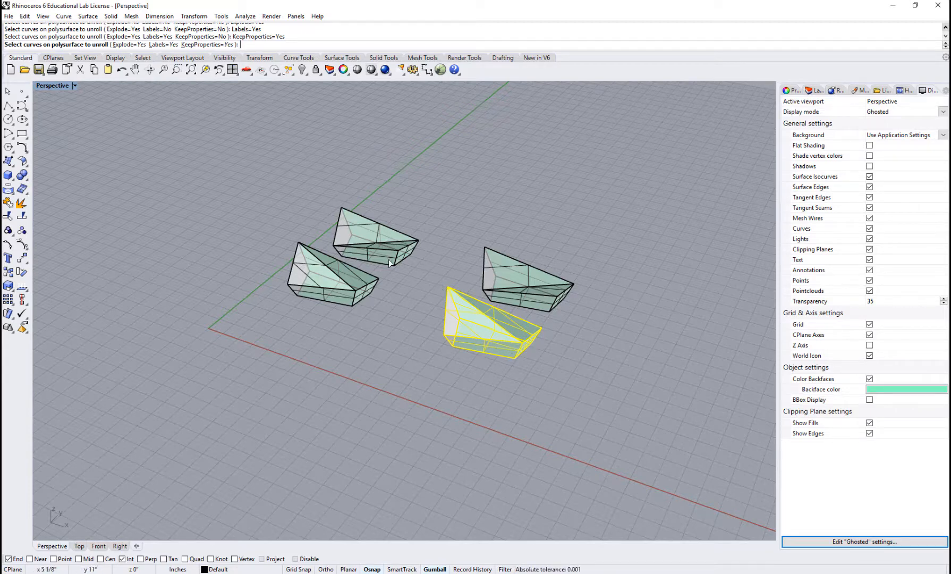
pyautogui.press('Return')
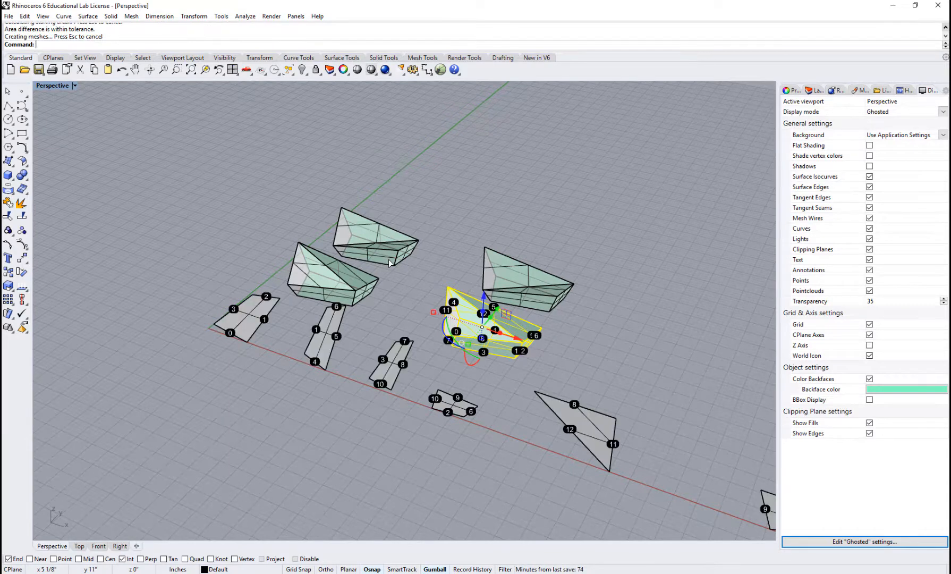
pyautogui.click(522, 414)
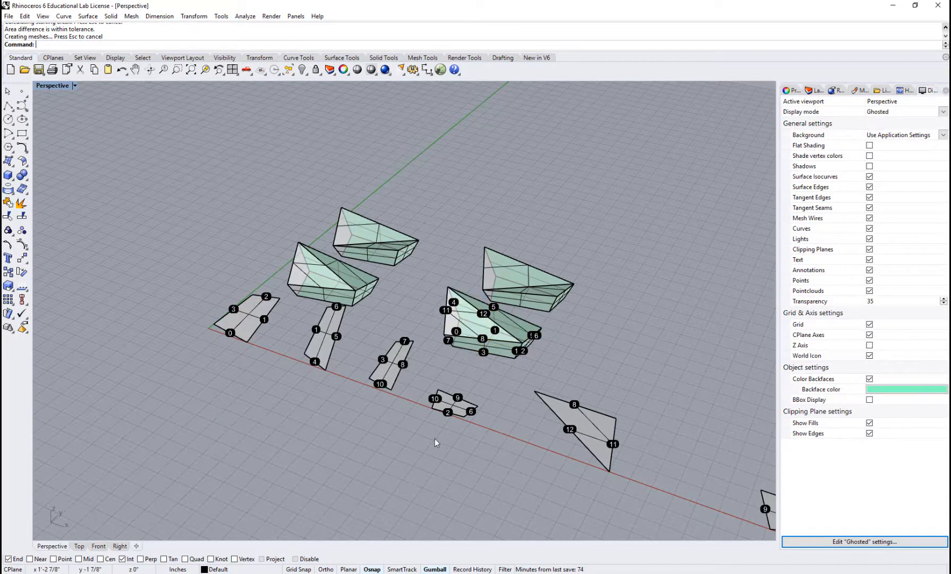
# Examine the exploded flat pieces and compare their numbered edge labels with the matching labels on the 3D form.
pyautogui.moveTo(434, 438); pyautogui.dragTo(458, 426, button='right')
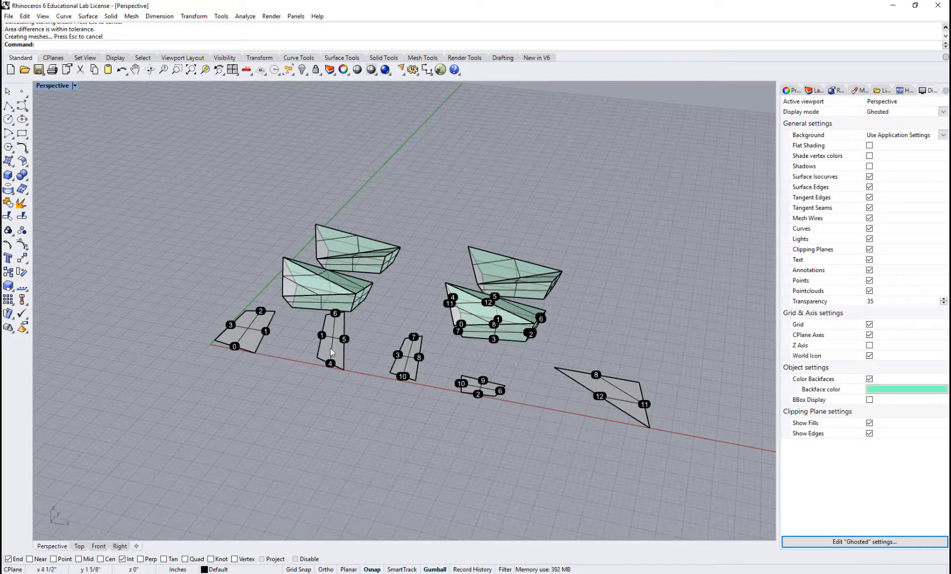
pyautogui.keyDown('shift'); pyautogui.moveTo(577, 412); pyautogui.dragTo(333, 344, button='right'); pyautogui.keyUp('shift')
pyautogui.scroll(-5, 518, 425)
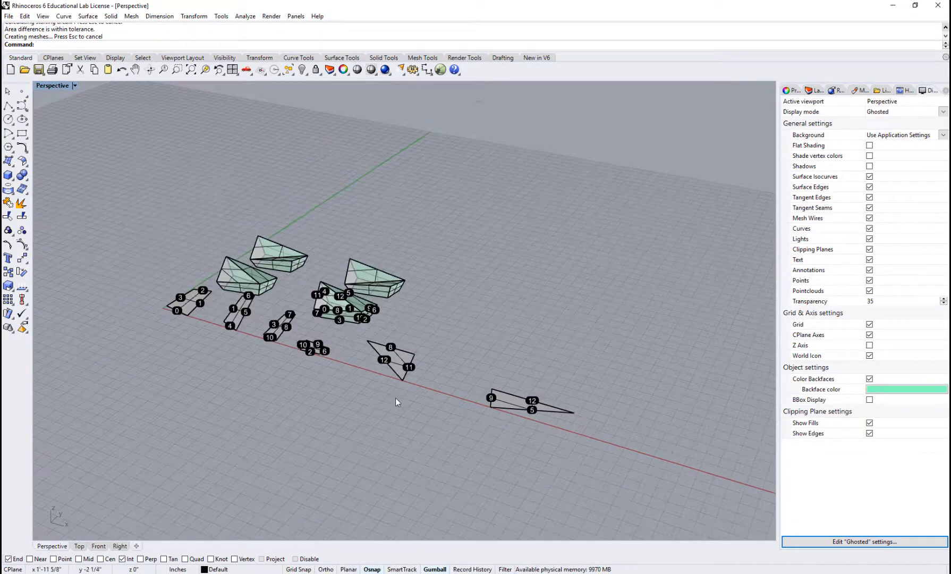
pyautogui.moveTo(395, 397); pyautogui.dragTo(455, 406, button='right')
pyautogui.scroll(2, 442, 379)
pyautogui.keyDown('shift'); pyautogui.moveTo(387, 325); pyautogui.dragTo(411, 348, button='right'); pyautogui.keyUp('shift')
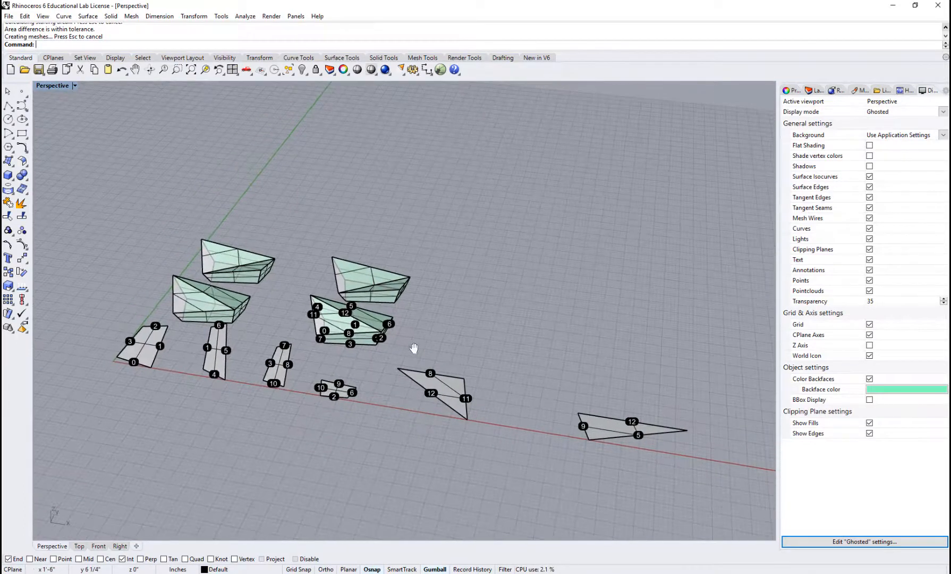
pyautogui.scroll(3, 421, 384)
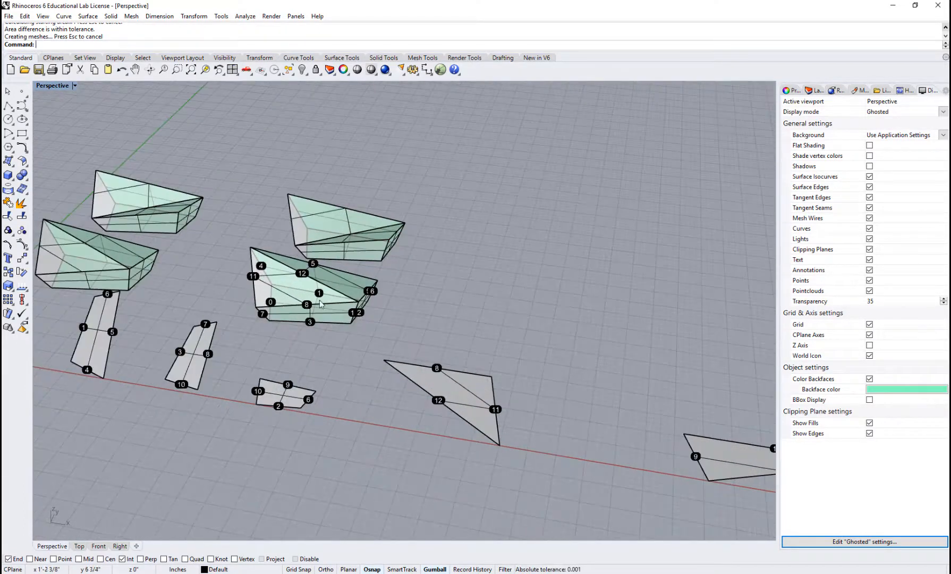
pyautogui.scroll(4, 427, 369)
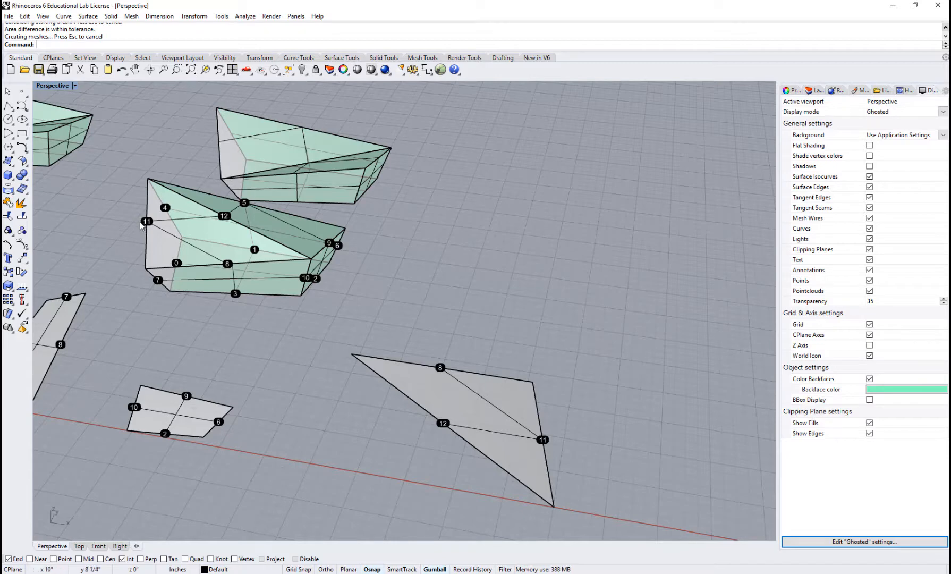
pyautogui.scroll(-3, 519, 427)
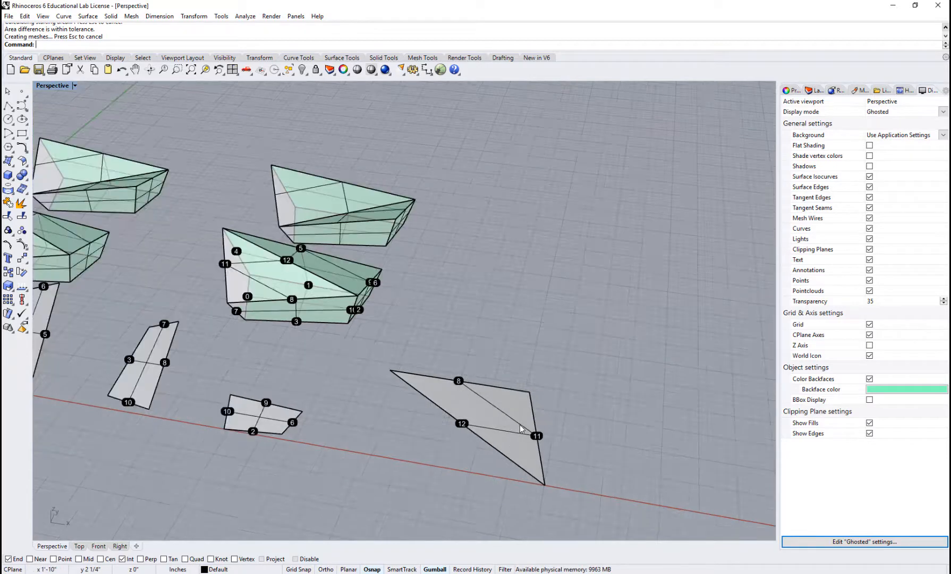
pyautogui.scroll(6, 475, 441)
pyautogui.scroll(-6, 452, 424)
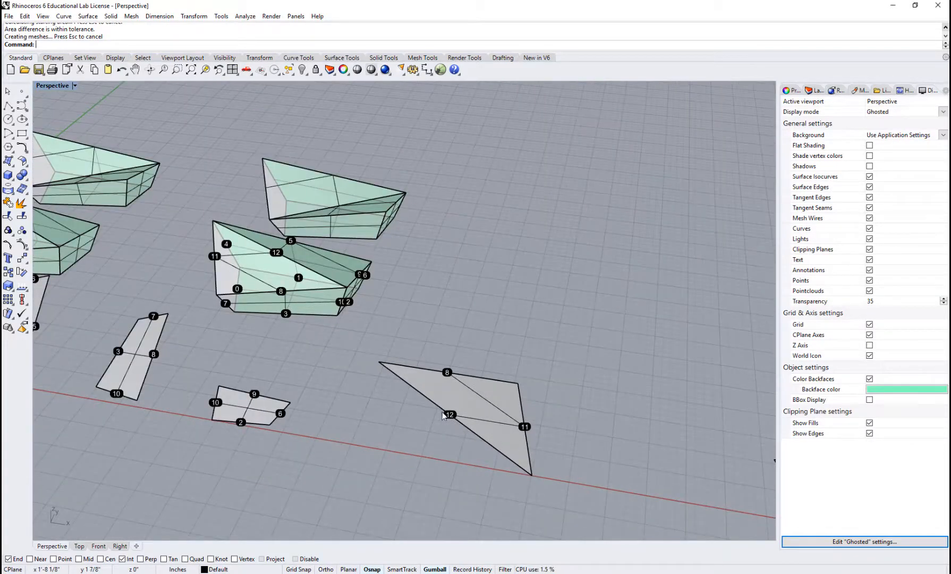
pyautogui.scroll(-5, 453, 425)
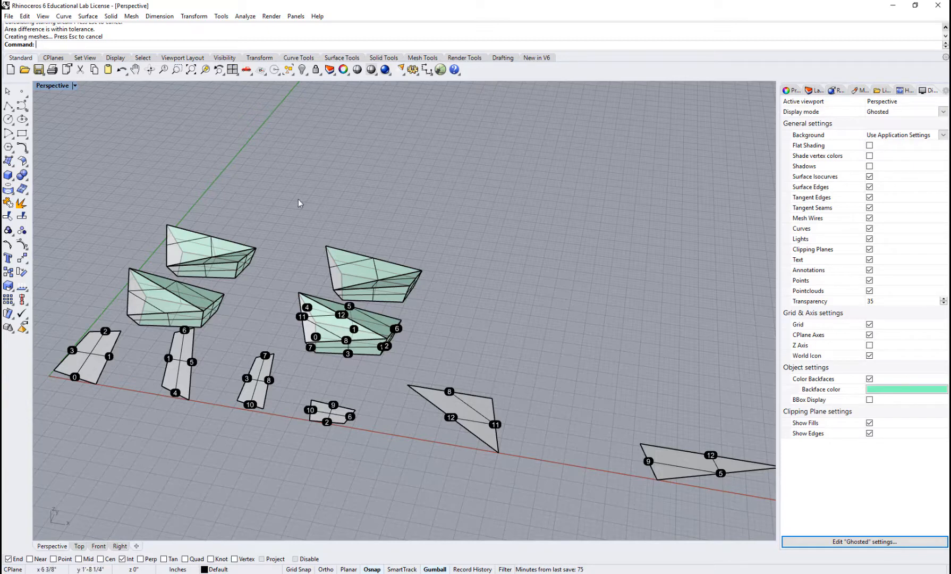
# Undo the exploded, labelled unroll.
pyautogui.hotkey('ctrl', 'z')
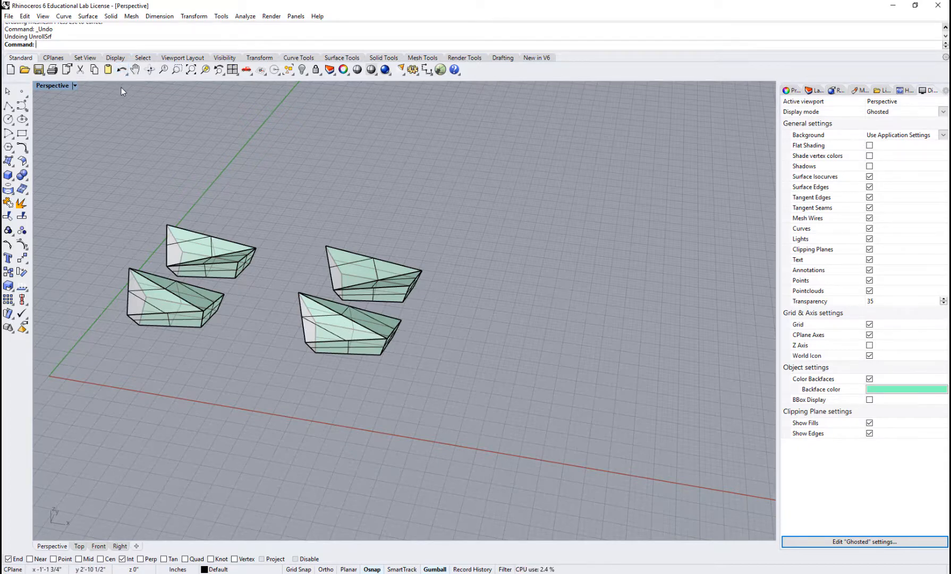
# Unroll the original polysurface nearest the X axis with UnrollSrf, setting Explode, Labels and KeepProperties to No.
pyautogui.write('UnrollSrf')
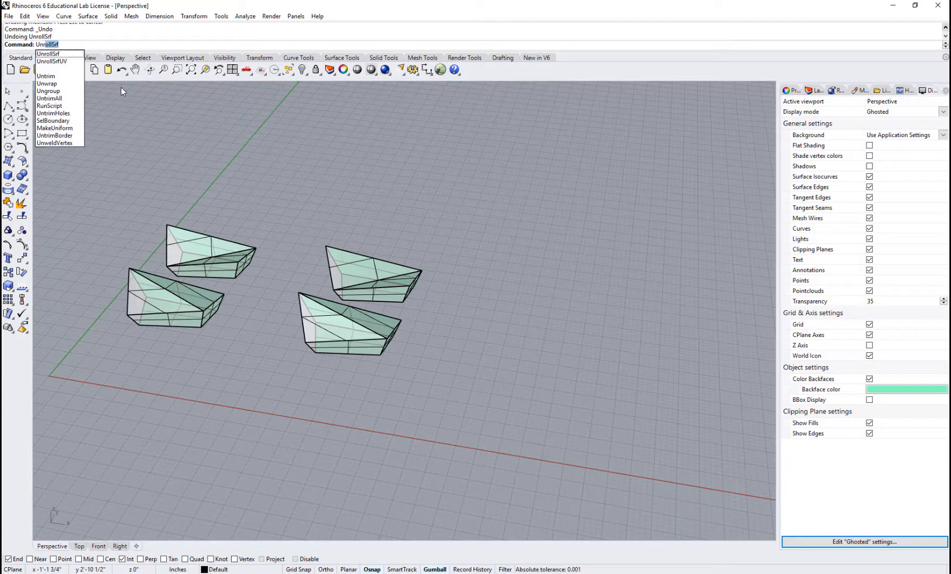
pyautogui.press('Return')
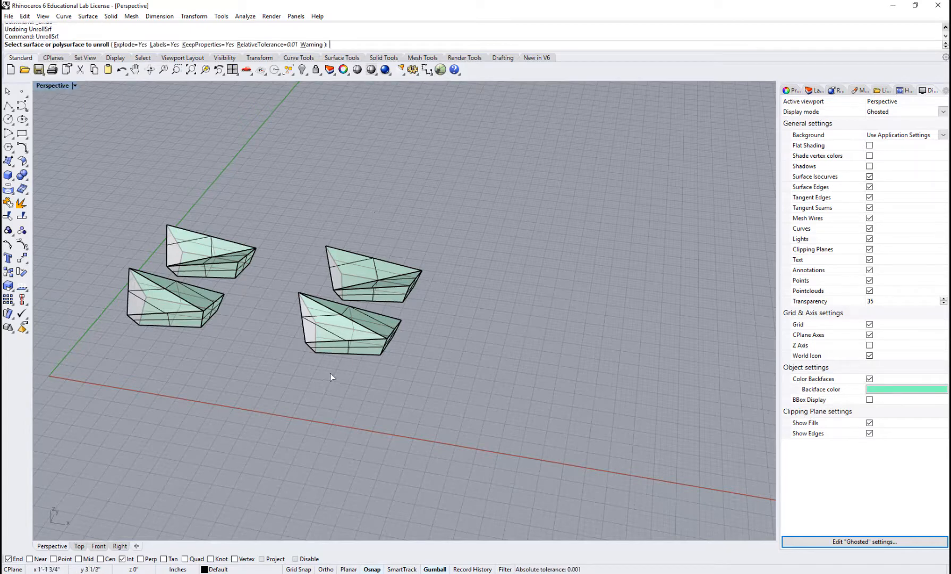
pyautogui.click(337, 345)
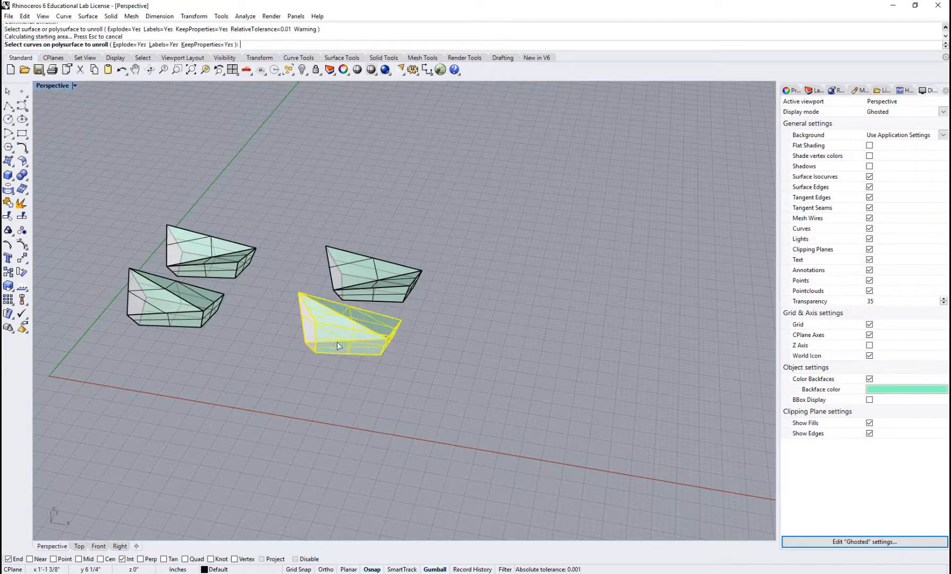
pyautogui.click(129, 45)
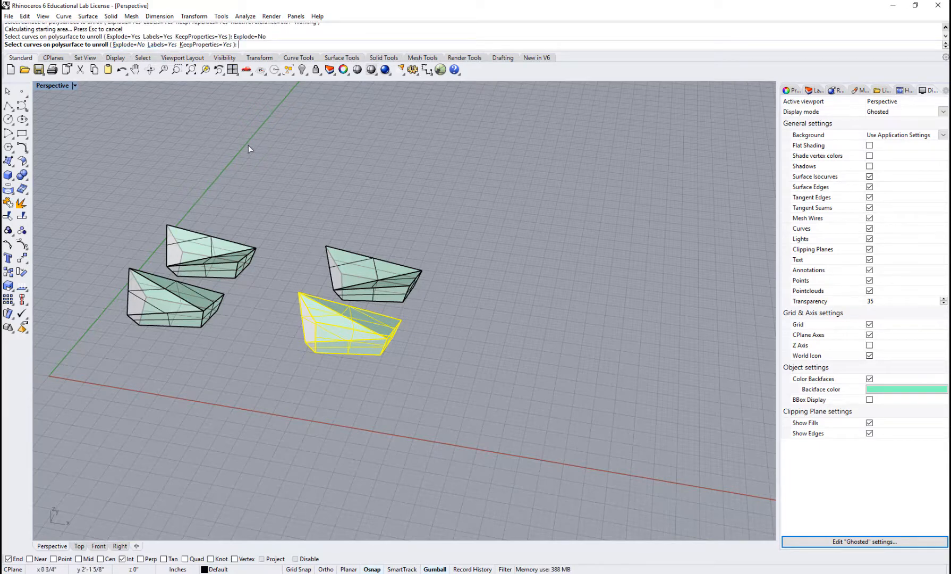
pyautogui.click(164, 45)
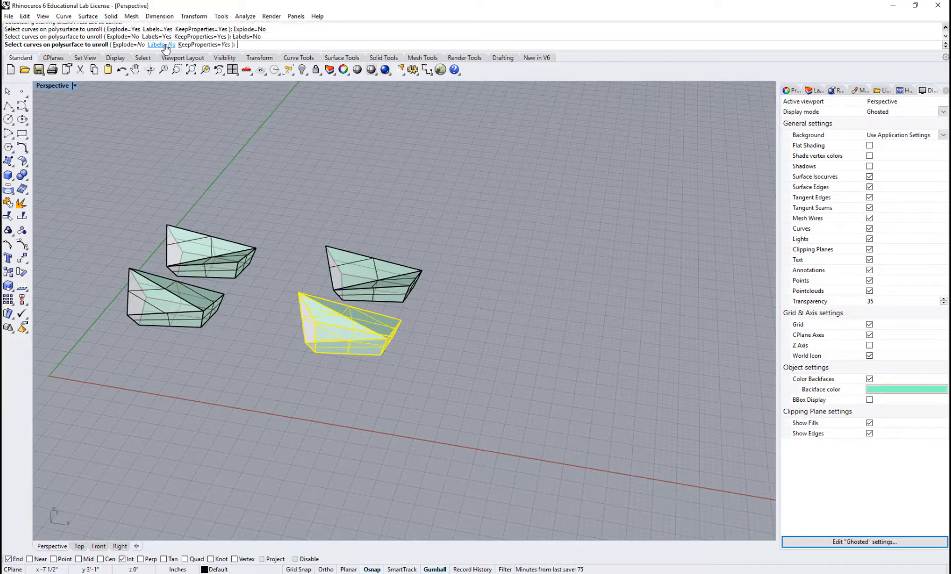
pyautogui.click(201, 46)
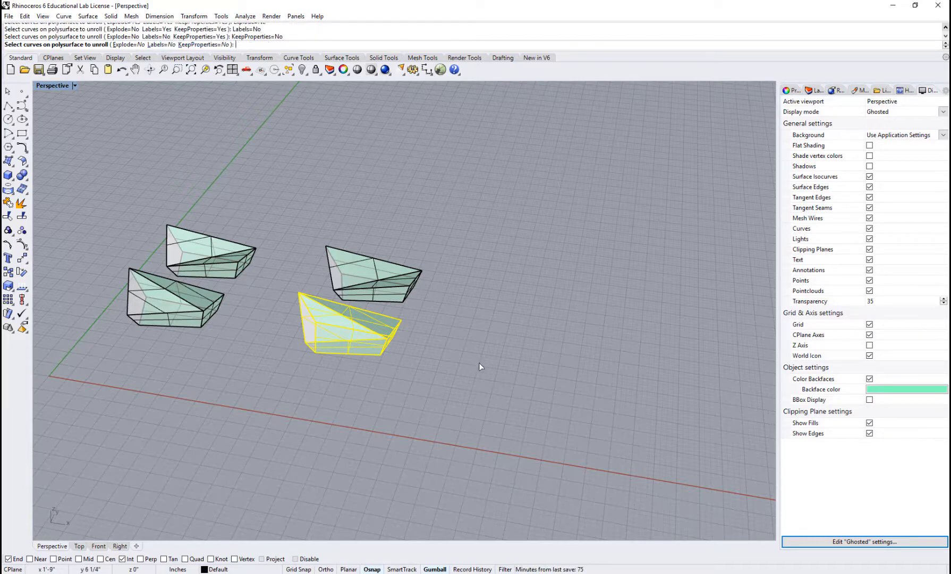
pyautogui.press('Return')
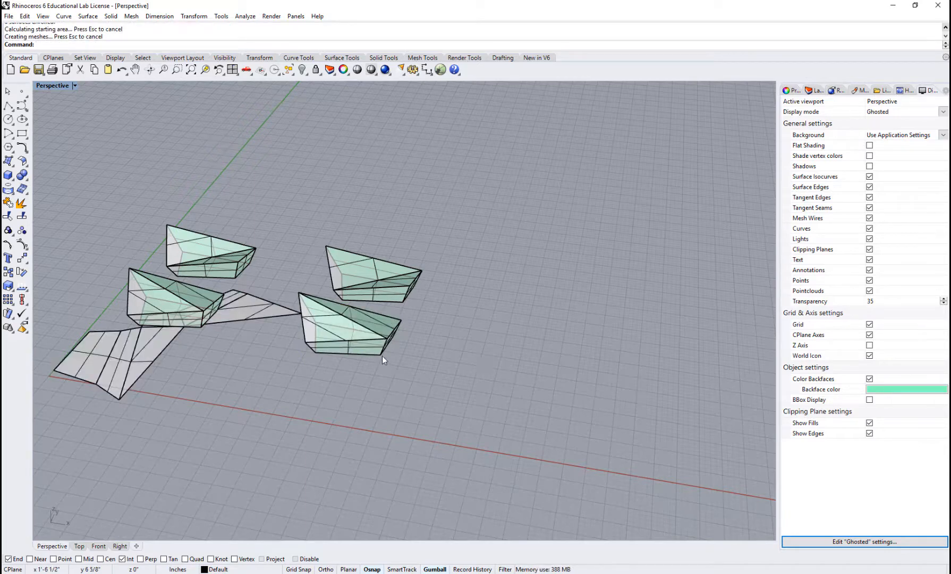
# Move the unrolled flat pattern in the positive X direction, clear of the four 3D forms.
pyautogui.click(266, 315)
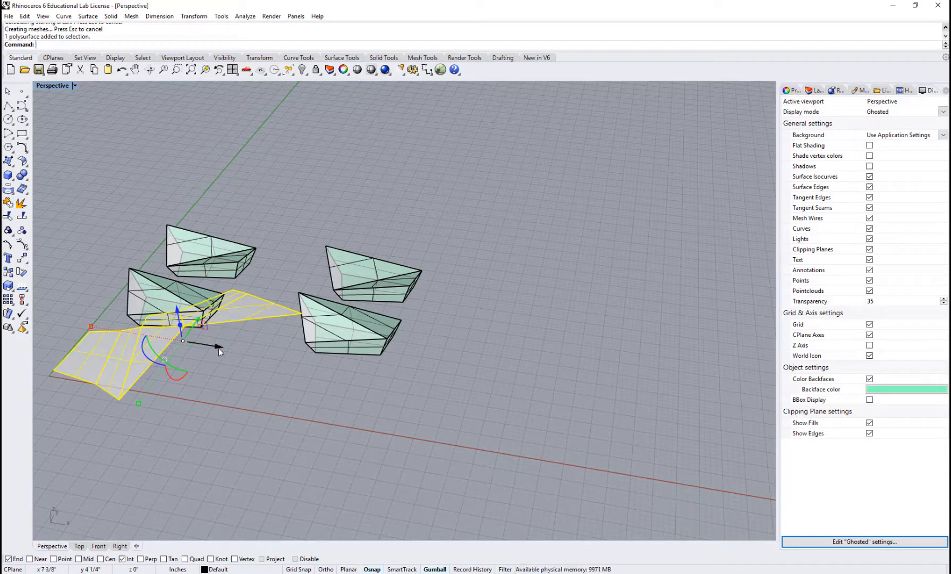
pyautogui.moveTo(219, 348); pyautogui.dragTo(531, 421)
pyautogui.click(374, 348)
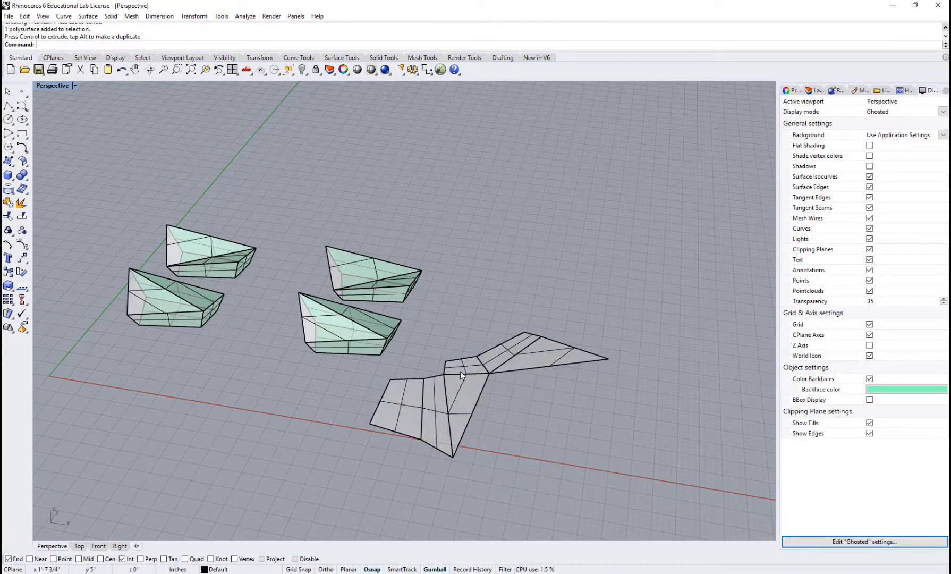
pyautogui.moveTo(503, 452); pyautogui.dragTo(365, 376, button='right')
pyautogui.scroll(5, 365, 377)
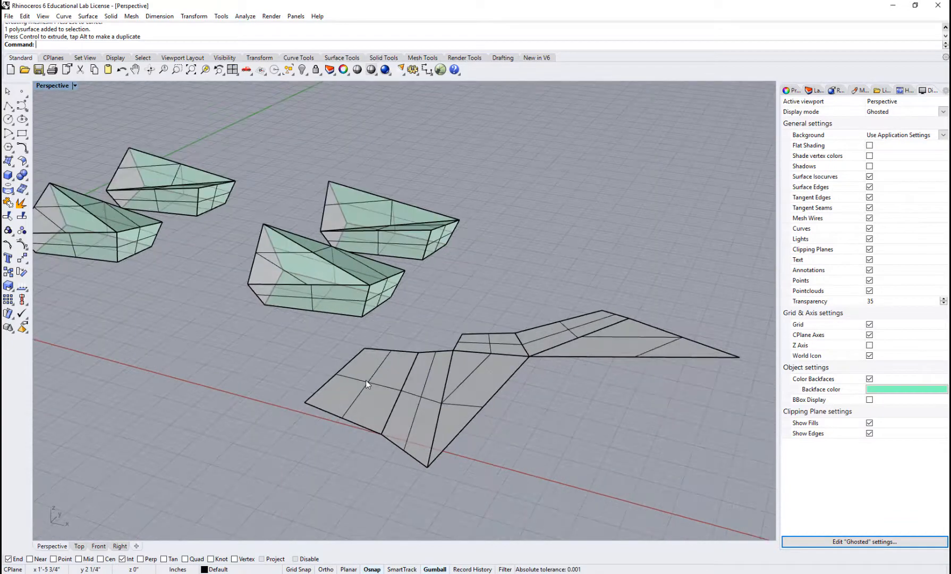
pyautogui.click(371, 382)
pyautogui.press('Escape')
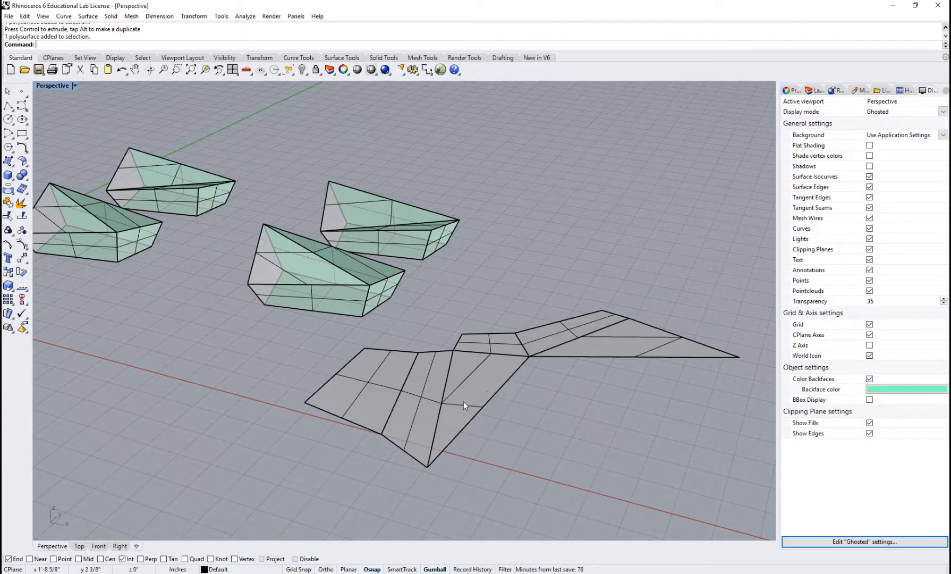
pyautogui.scroll(-2, 562, 377)
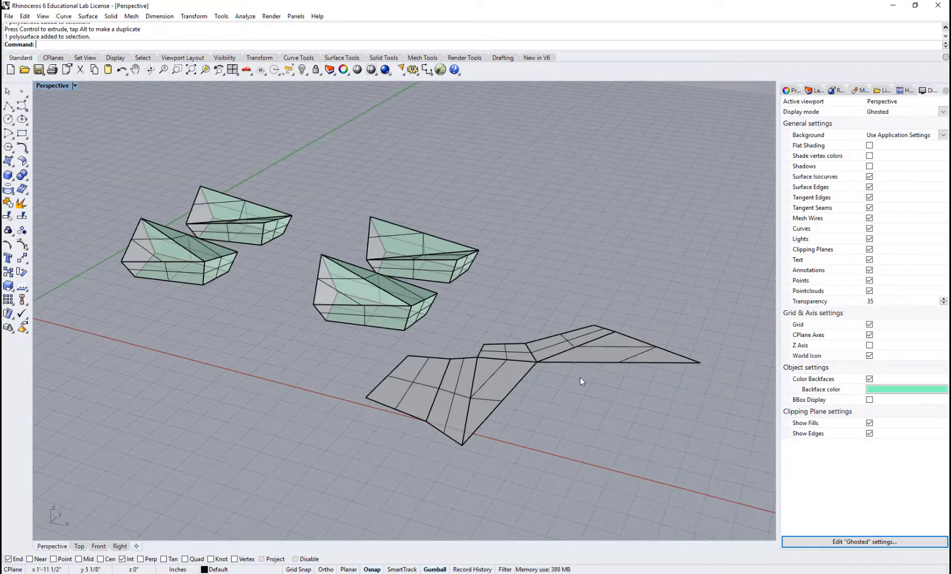
pyautogui.scroll(-2, 553, 404)
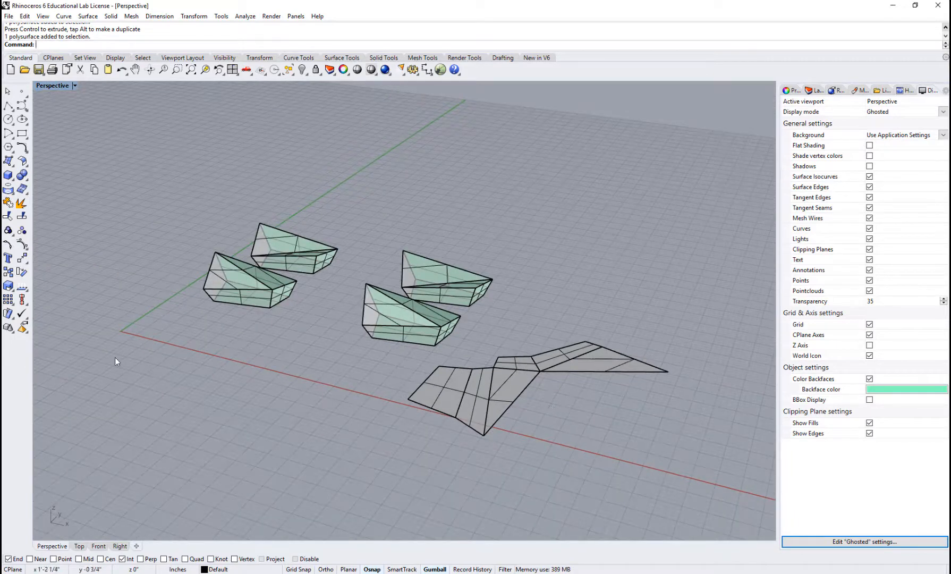
# Show the four-viewport layout, frame the flat pattern in the Top view, and enlarge the Top and Perspective viewports vertically.
pyautogui.doubleClick(52, 86)
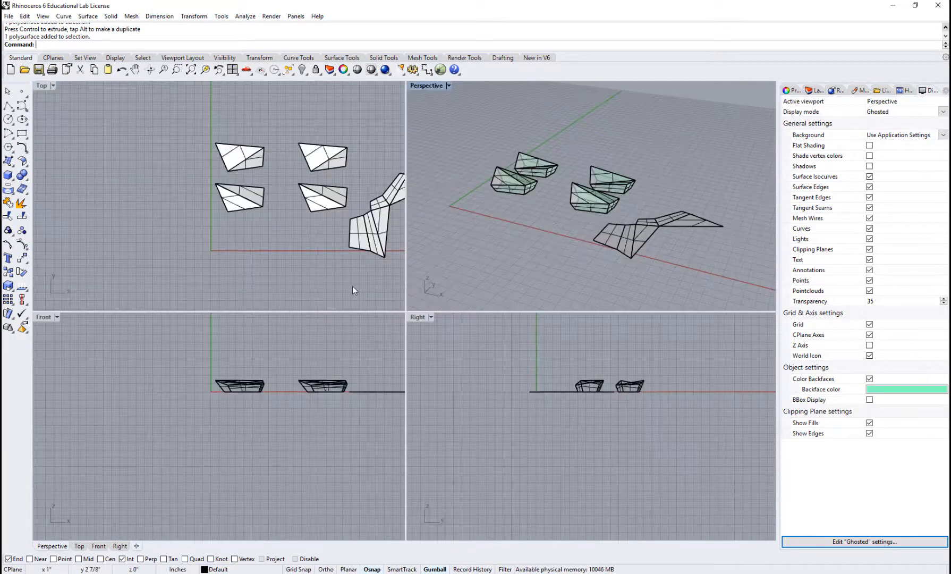
pyautogui.moveTo(315, 279); pyautogui.dragTo(179, 282, button='right')
pyautogui.scroll(1, 263, 253)
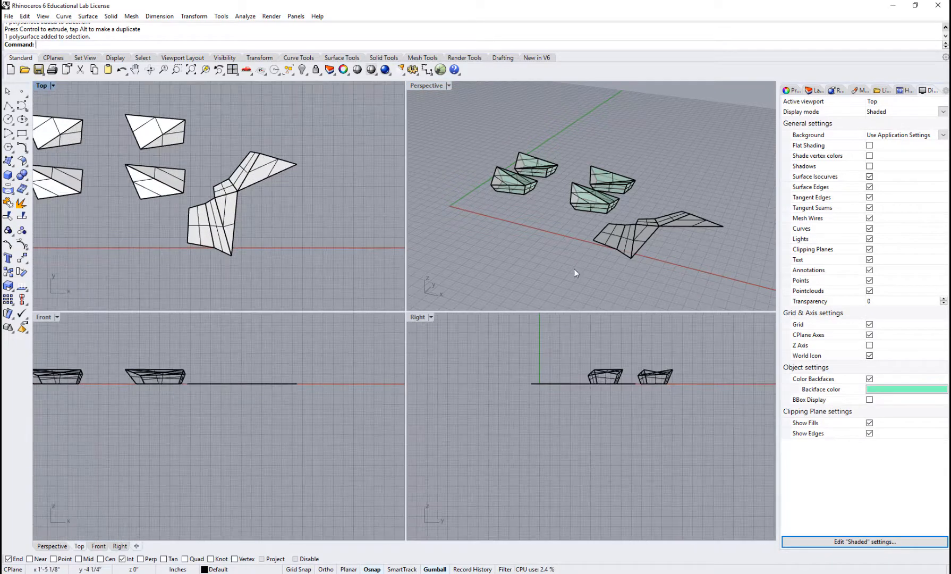
pyautogui.moveTo(574, 269); pyautogui.dragTo(573, 277, button='right')
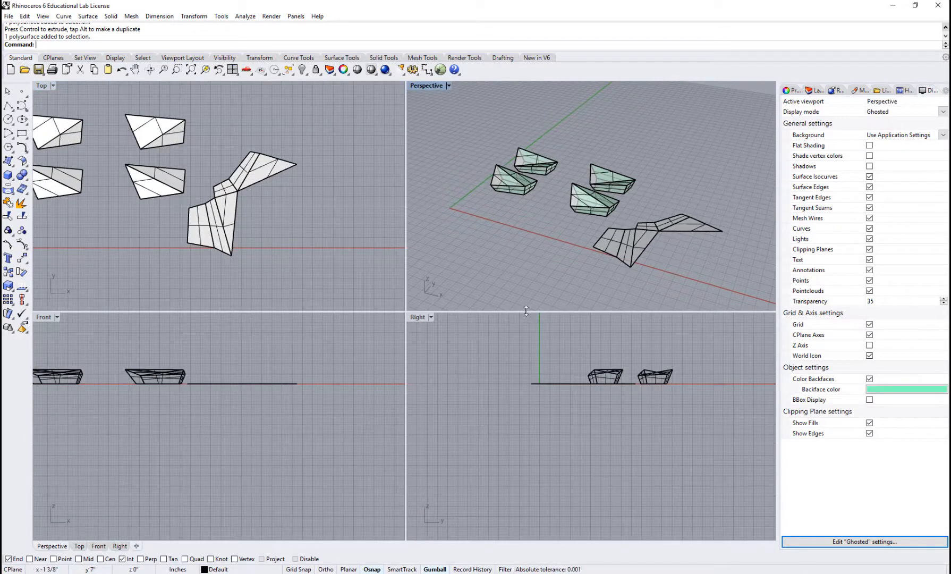
pyautogui.moveTo(526, 313); pyautogui.dragTo(527, 450)
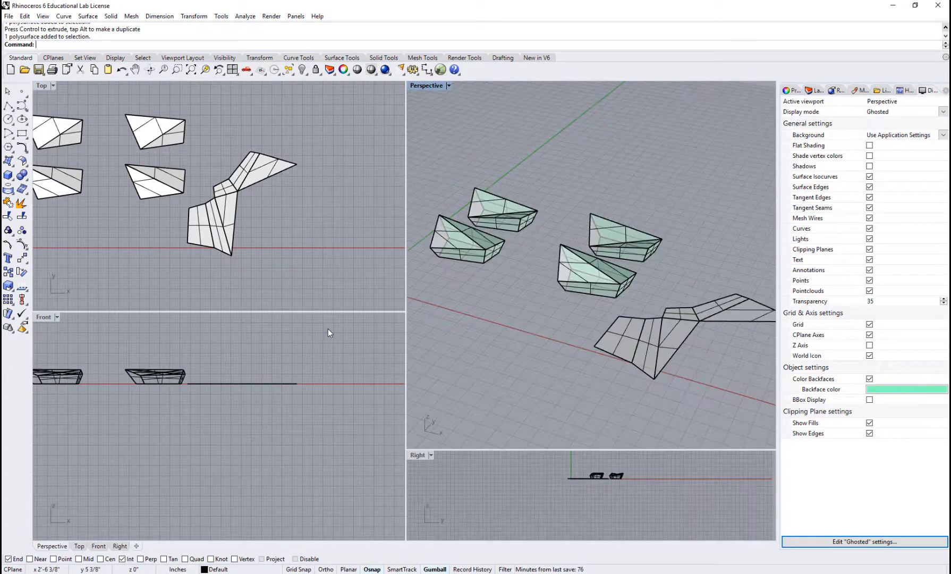
pyautogui.moveTo(330, 312); pyautogui.dragTo(334, 449)
pyautogui.moveTo(536, 352); pyautogui.dragTo(613, 347, button='right')
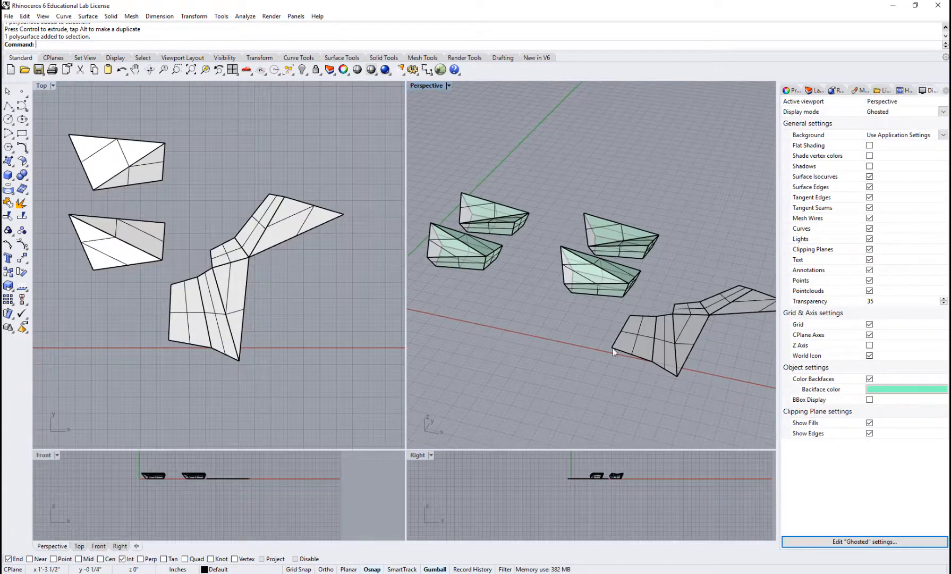
# Duplicate the flat pattern in the negative X direction, leaving the original pattern in place.
pyautogui.click(682, 326)
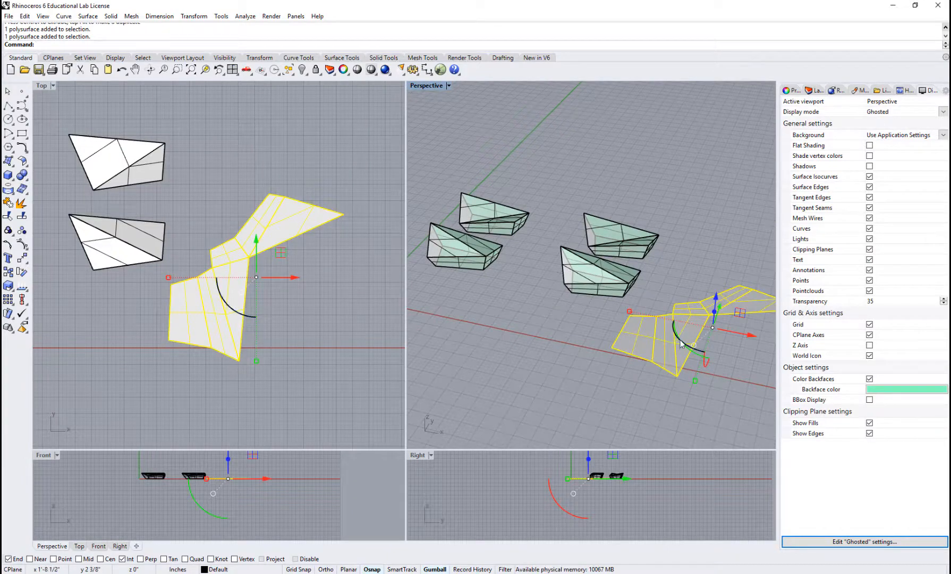
pyautogui.moveTo(675, 338); pyautogui.dragTo(758, 359, button='right')
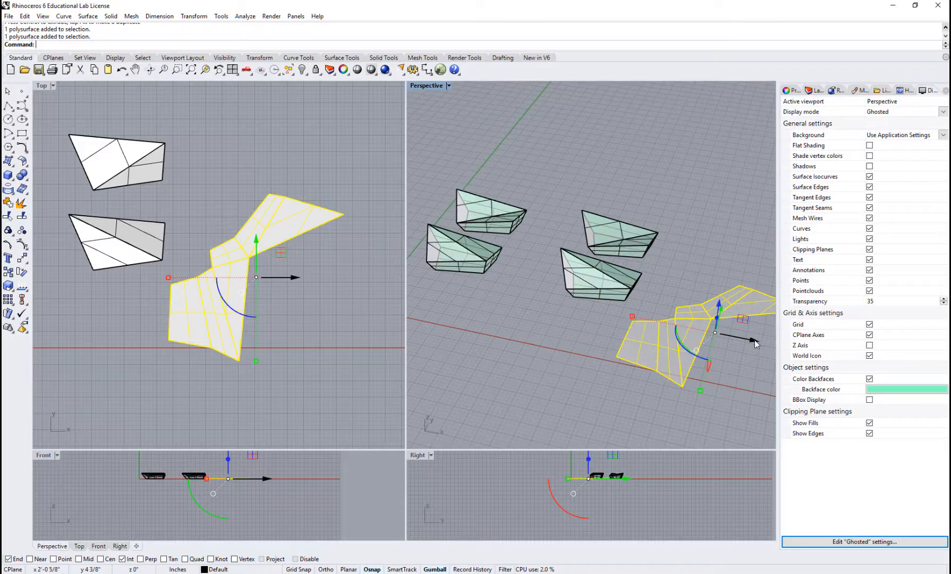
pyautogui.press('alt')
pyautogui.moveTo(754, 339); pyautogui.dragTo(591, 326)
pyautogui.click(554, 329)
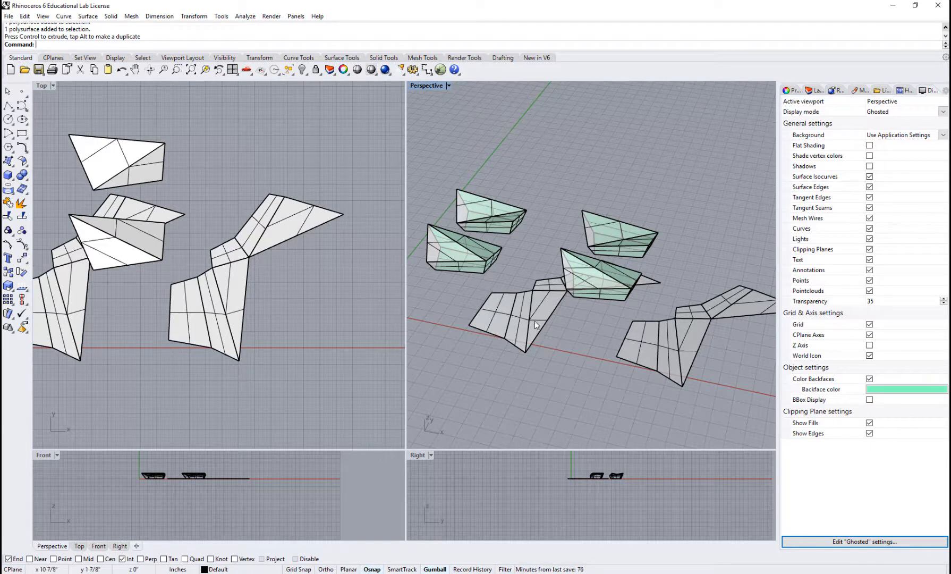
# Move the copied flat pattern in the negative Y direction, clear of the 3D forms.
pyautogui.click(537, 325)
pyautogui.moveTo(582, 281); pyautogui.dragTo(599, 346)
pyautogui.moveTo(621, 301); pyautogui.dragTo(636, 269, button='right')
pyautogui.press('Escape')
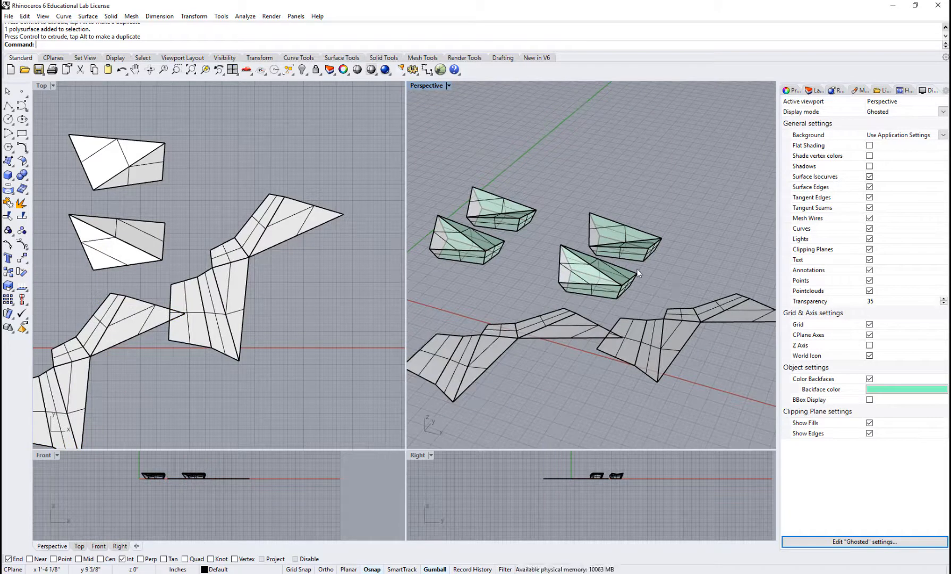
# Set the Perspective viewport's display mode to Shaded and inspect the copied flat pattern.
pyautogui.click(448, 86)
pyautogui.click(436, 122)
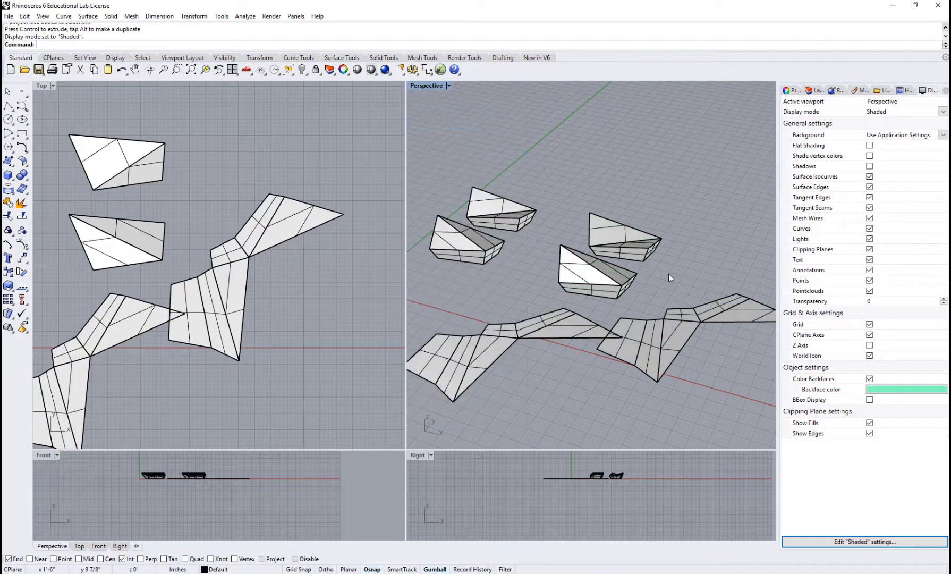
pyautogui.moveTo(585, 303); pyautogui.dragTo(569, 305, button='right')
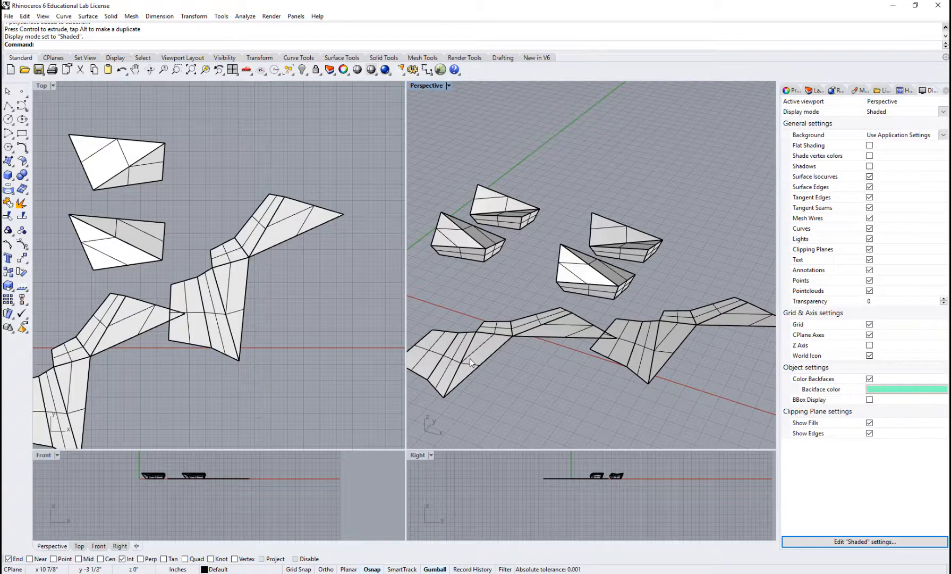
pyautogui.scroll(2, 462, 370)
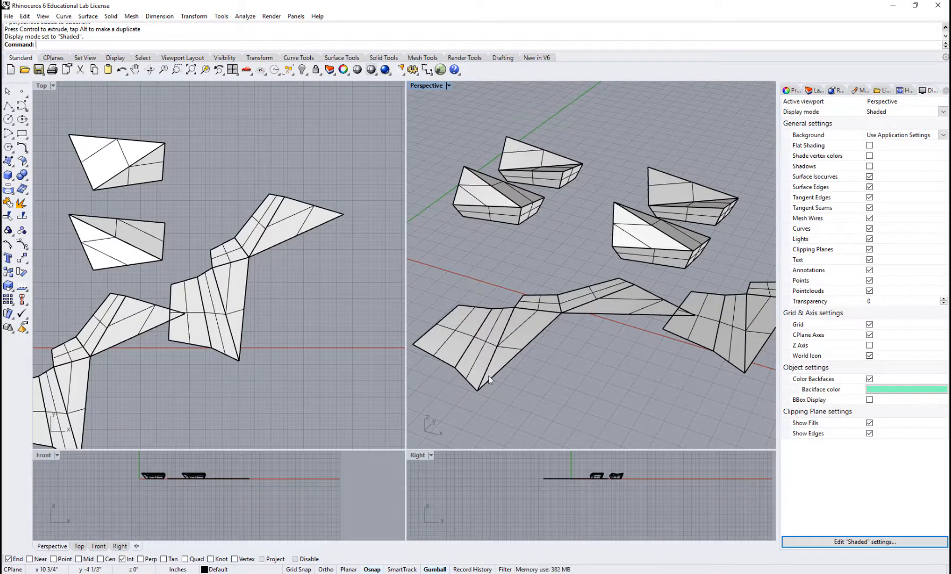
pyautogui.scroll(-3, 589, 340)
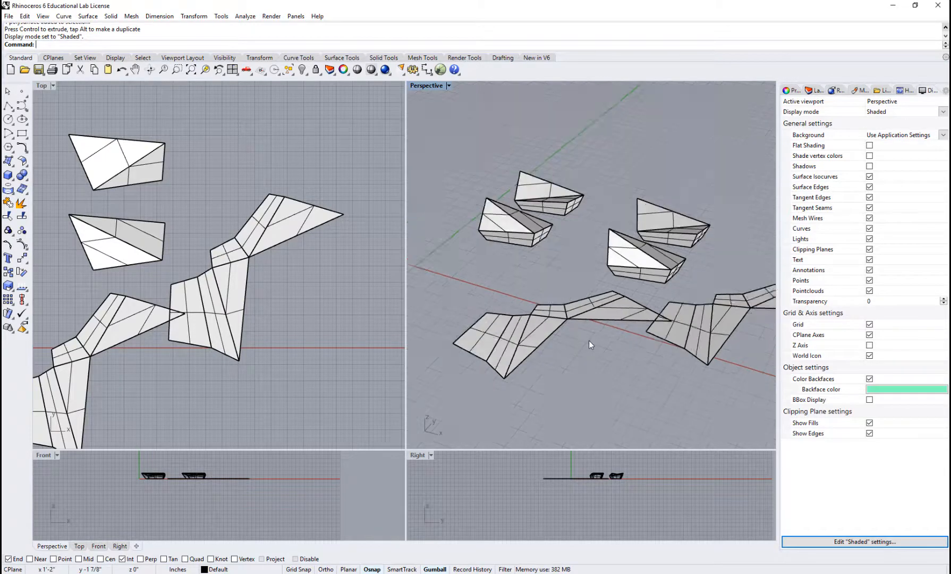
# Flip the copied flat pattern over about the Y axis so its back faces point up.
pyautogui.moveTo(573, 326); pyautogui.dragTo(636, 262, button='right')
pyautogui.moveTo(671, 327); pyautogui.dragTo(611, 332, button='right')
pyautogui.click(664, 357)
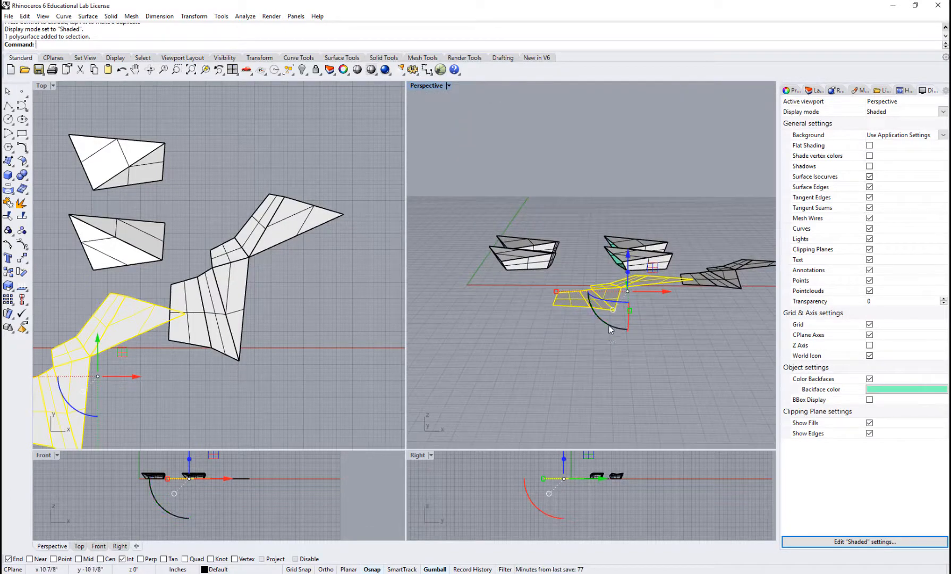
pyautogui.click(609, 327)
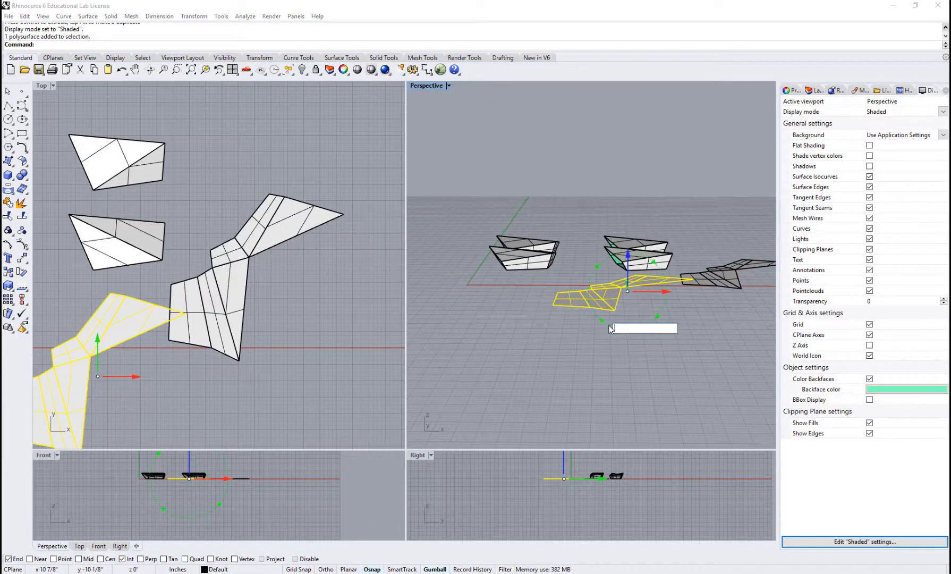
pyautogui.press('Return')
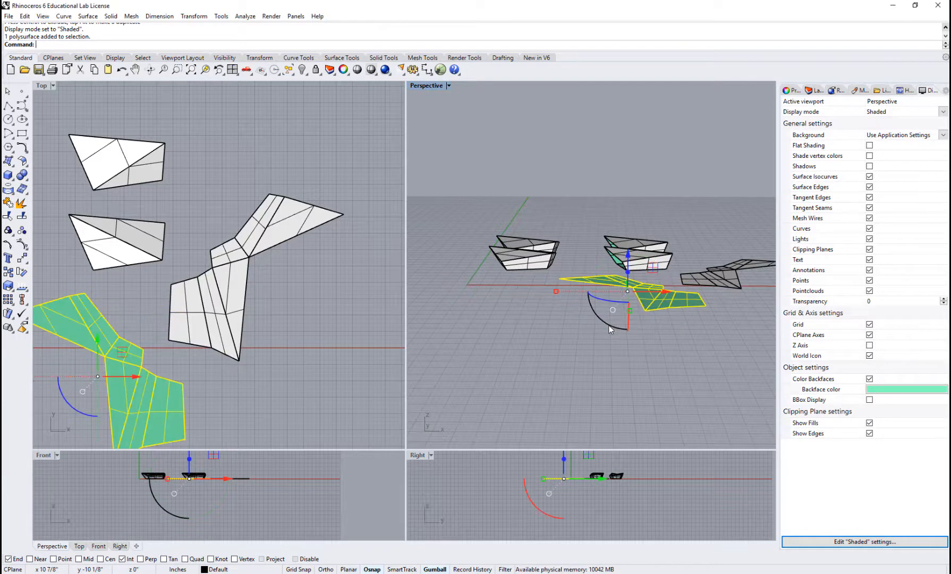
pyautogui.click(725, 349)
pyautogui.scroll(-4, 677, 326)
pyautogui.moveTo(677, 326); pyautogui.dragTo(657, 370, button='right')
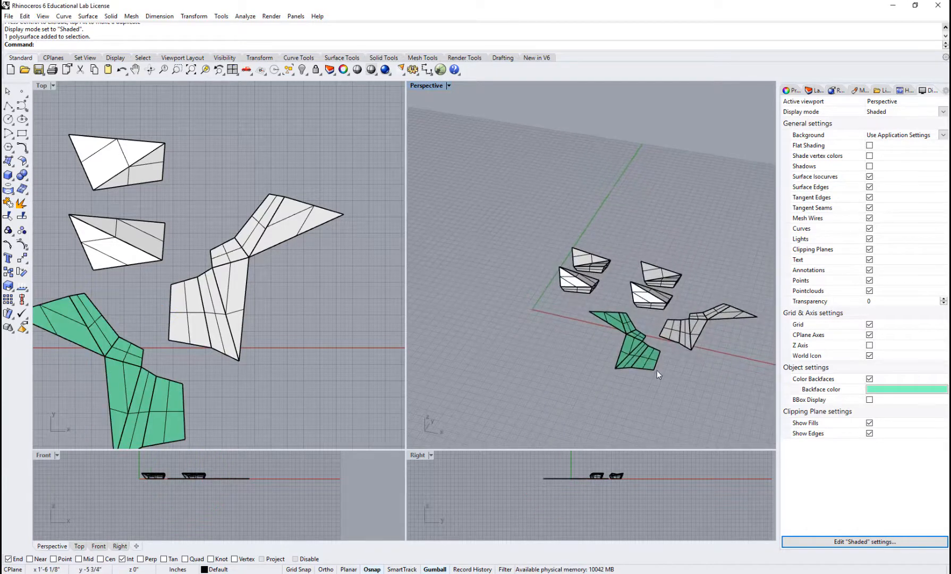
# Move the flipped flat pattern from its outer corner to the base corner of the duplicate form nearest the X axis.
pyautogui.scroll(3, 648, 364)
pyautogui.click(655, 359)
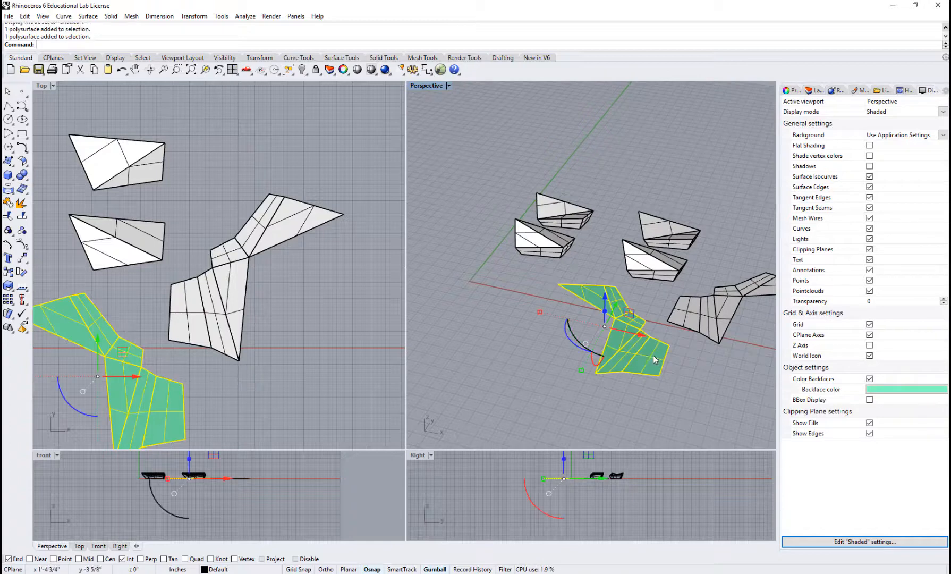
pyautogui.press('Escape')
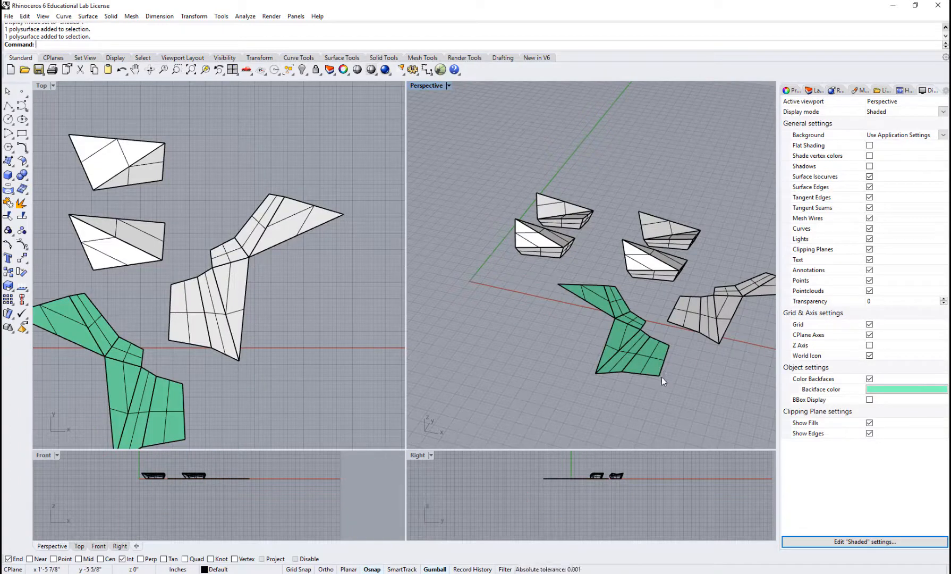
pyautogui.write('Move')
pyautogui.press('Return')
pyautogui.click(662, 376)
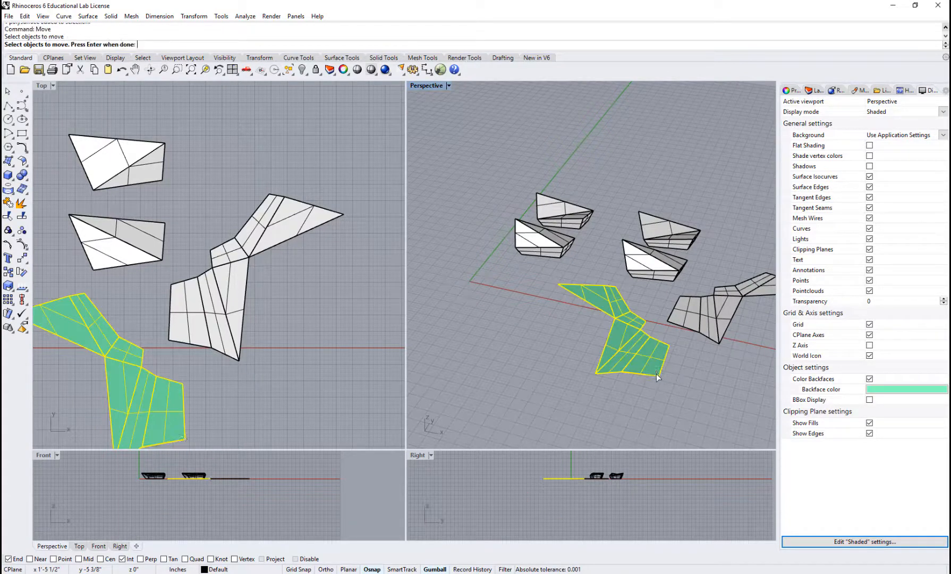
pyautogui.press('Return')
pyautogui.click(659, 376)
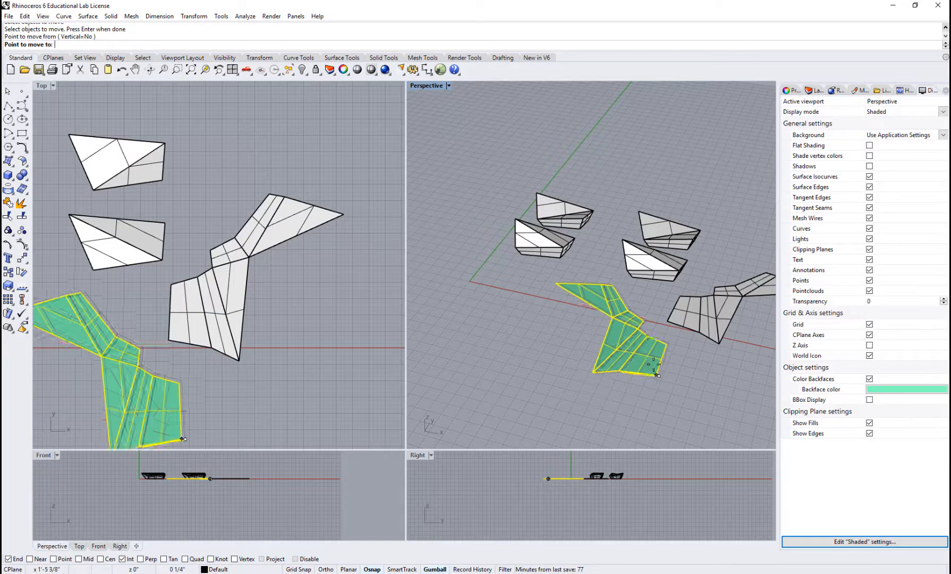
pyautogui.click(636, 281)
pyautogui.scroll(5, 619, 260)
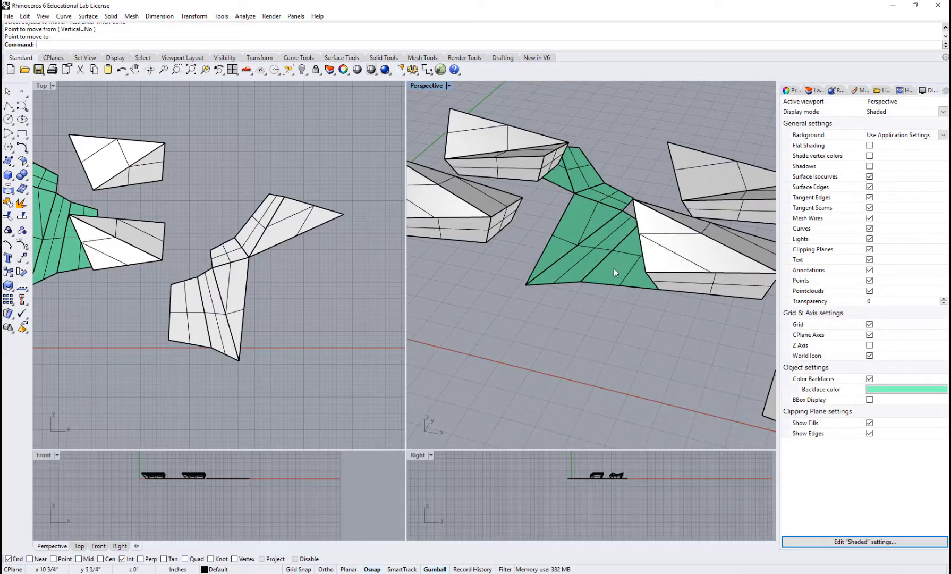
# Rotate the flipped flat pattern about the shared corner, aligning its adjoining outer edge with the form's base edge.
pyautogui.click(614, 270)
pyautogui.write('Rot')
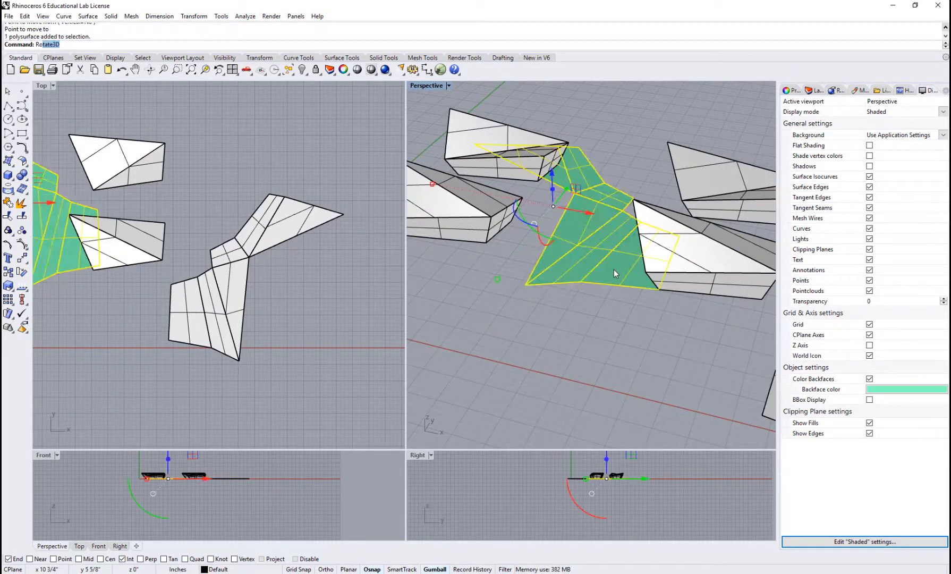
pyautogui.write('ate')
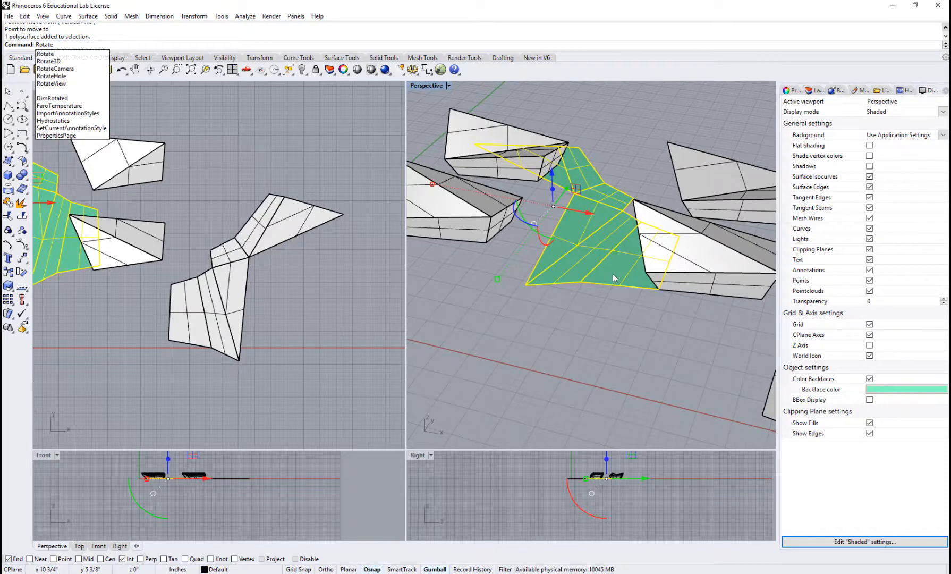
pyautogui.press('Return')
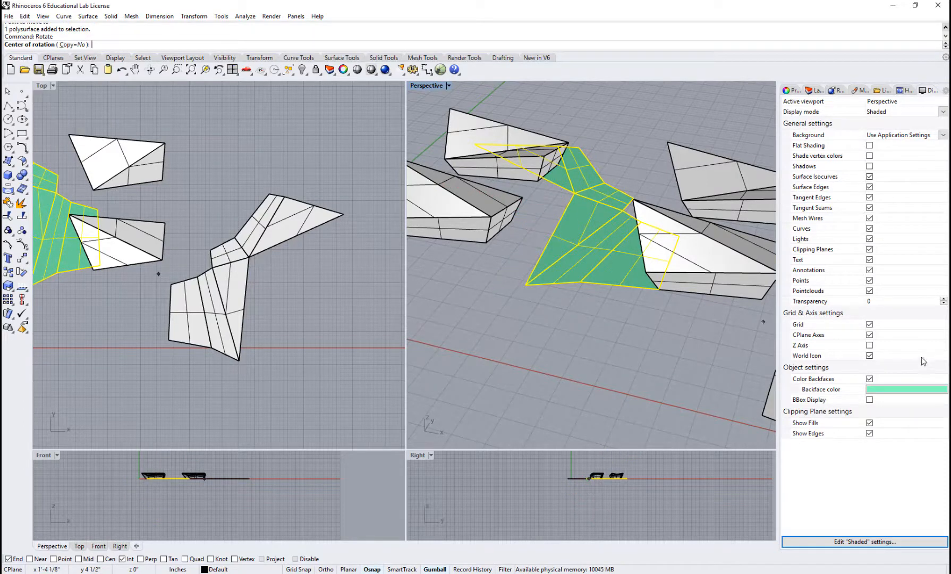
pyautogui.click(661, 290)
pyautogui.moveTo(661, 291); pyautogui.dragTo(605, 305, button='right')
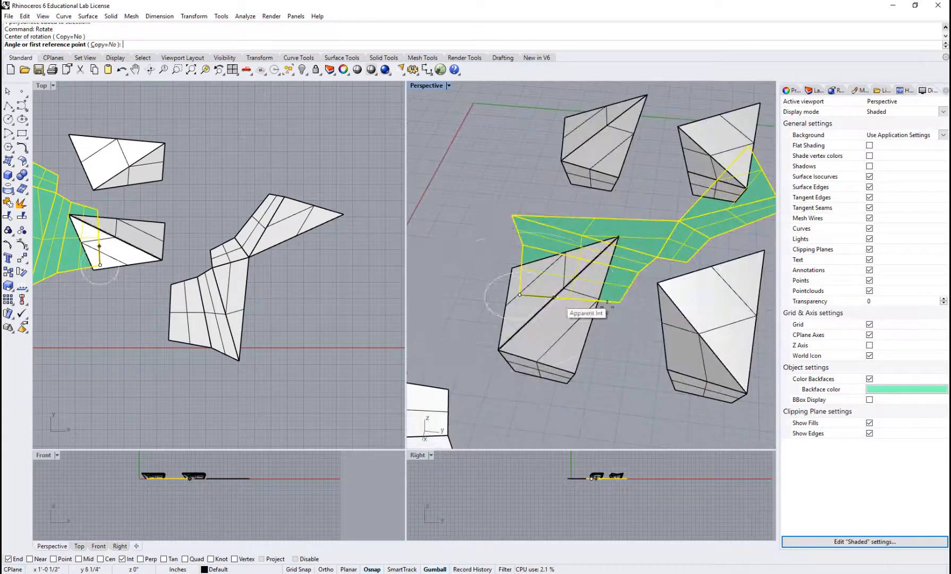
pyautogui.click(620, 303)
pyautogui.moveTo(549, 400); pyautogui.dragTo(614, 321, button='right')
pyautogui.click(682, 329)
pyautogui.rightClick(691, 343)
pyautogui.press('Escape')
pyautogui.press('Escape')
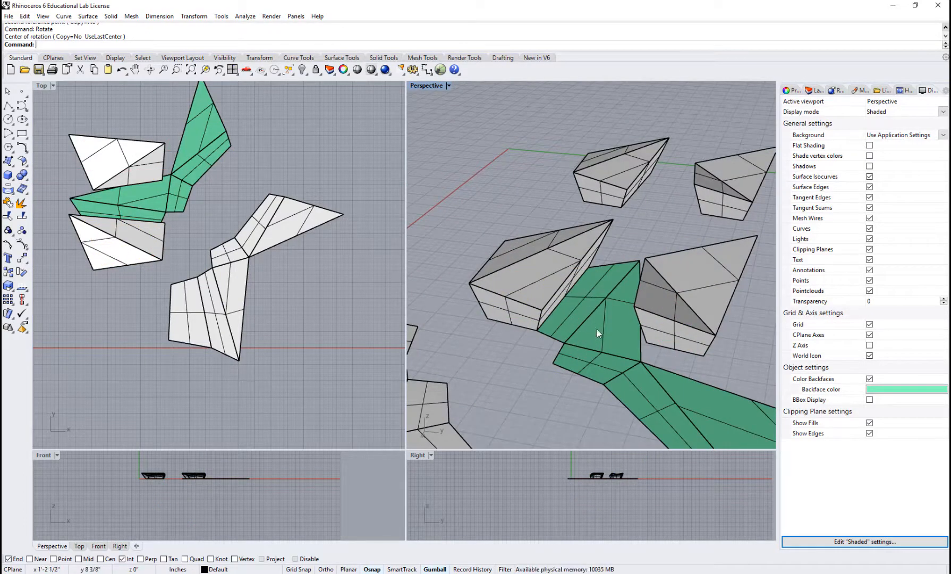
pyautogui.scroll(-2, 614, 344)
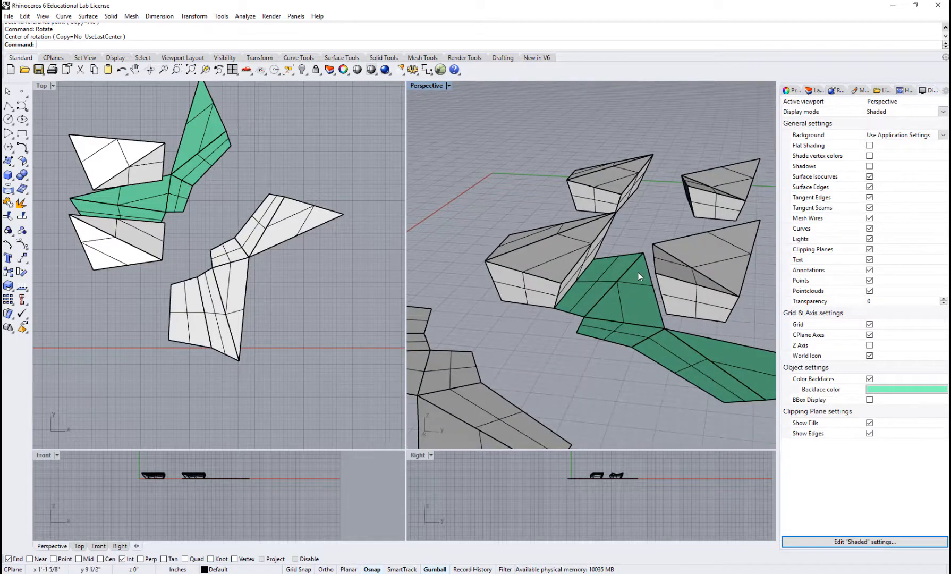
pyautogui.scroll(-6, 612, 313)
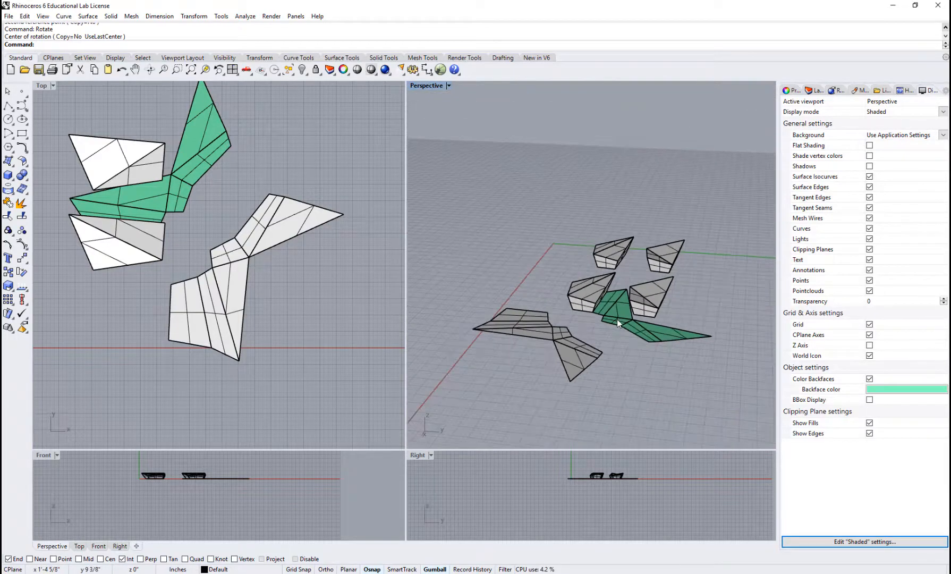
# Move the flipped flat pattern clear of the forms and the other pattern, shifting it along negative Y and negative X.
pyautogui.click(647, 317)
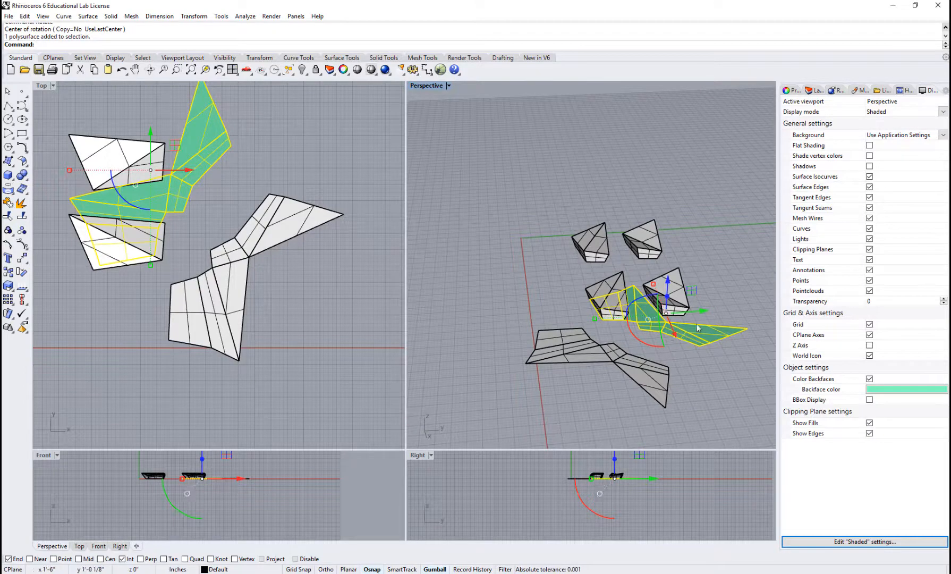
pyautogui.moveTo(703, 312); pyautogui.dragTo(570, 309)
pyautogui.moveTo(538, 344); pyautogui.dragTo(529, 279)
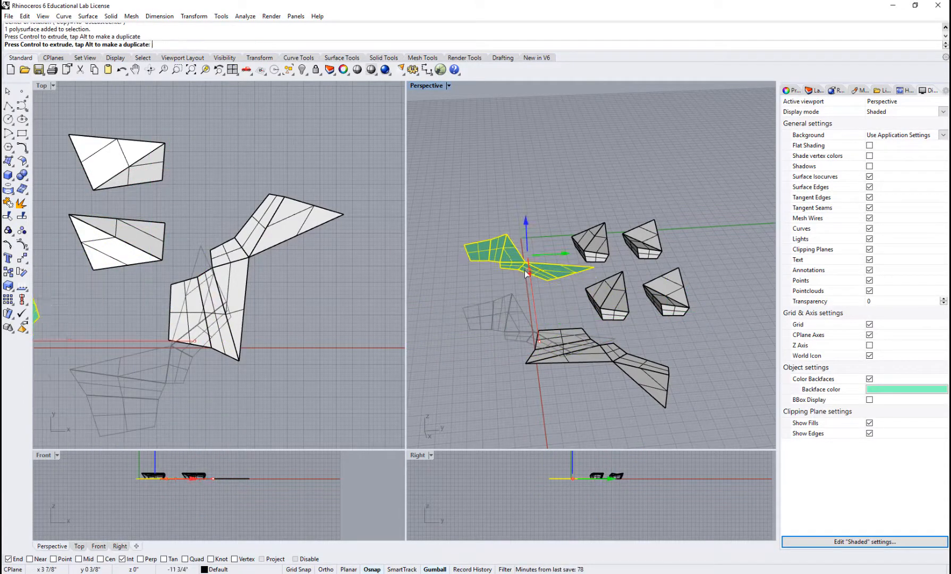
pyautogui.press('Escape')
pyautogui.press('Escape')
pyautogui.click(552, 348)
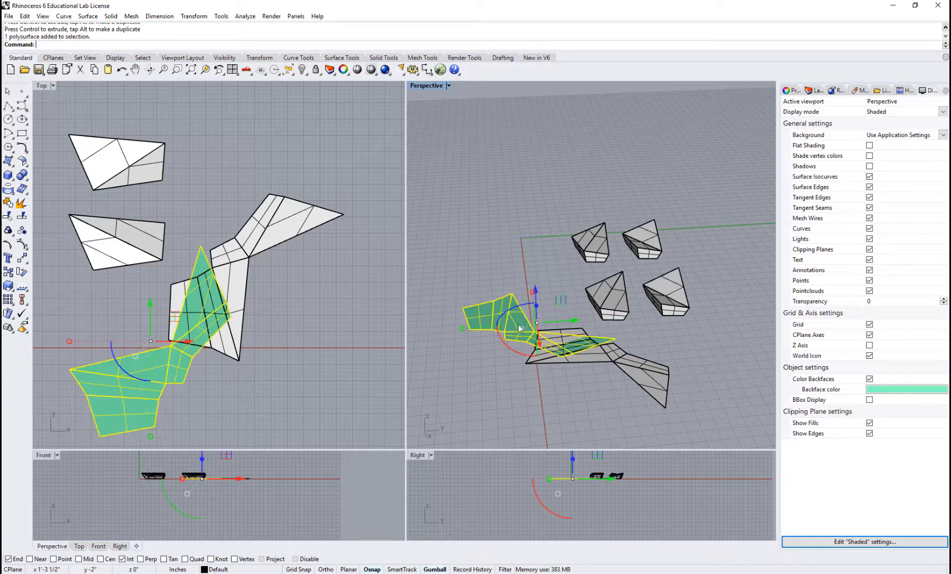
pyautogui.moveTo(543, 348); pyautogui.dragTo(537, 284)
pyautogui.click(565, 316)
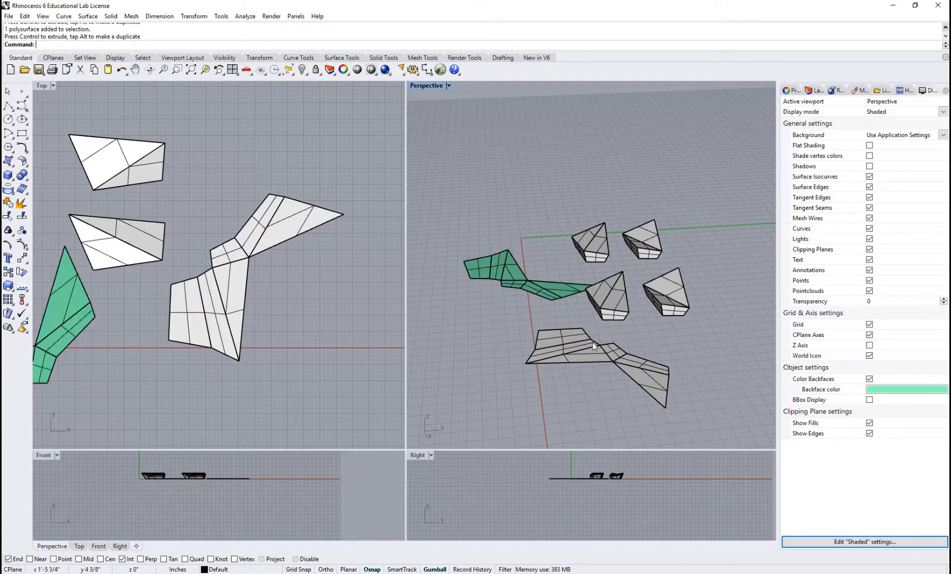
# Explode the unflipped flat pattern near the X axis into separate surfaces.
pyautogui.moveTo(592, 342); pyautogui.dragTo(519, 304, button='right')
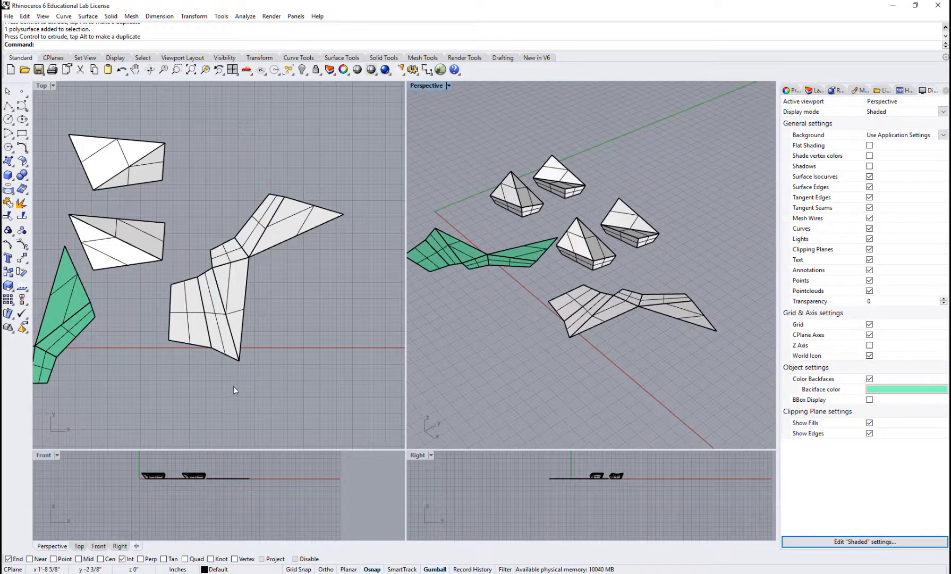
pyautogui.scroll(-5, 239, 372)
pyautogui.scroll(3, 229, 331)
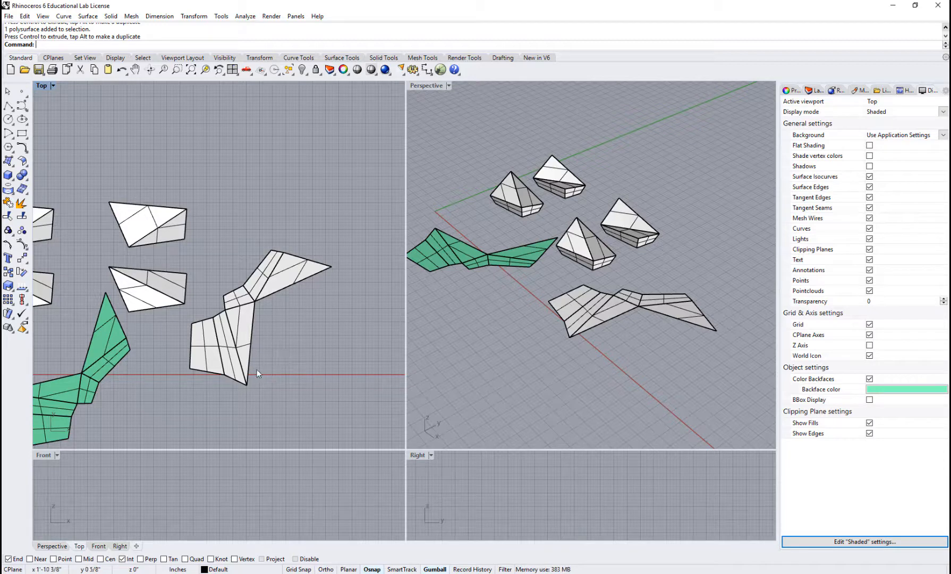
pyautogui.moveTo(256, 369); pyautogui.dragTo(309, 327, button='right')
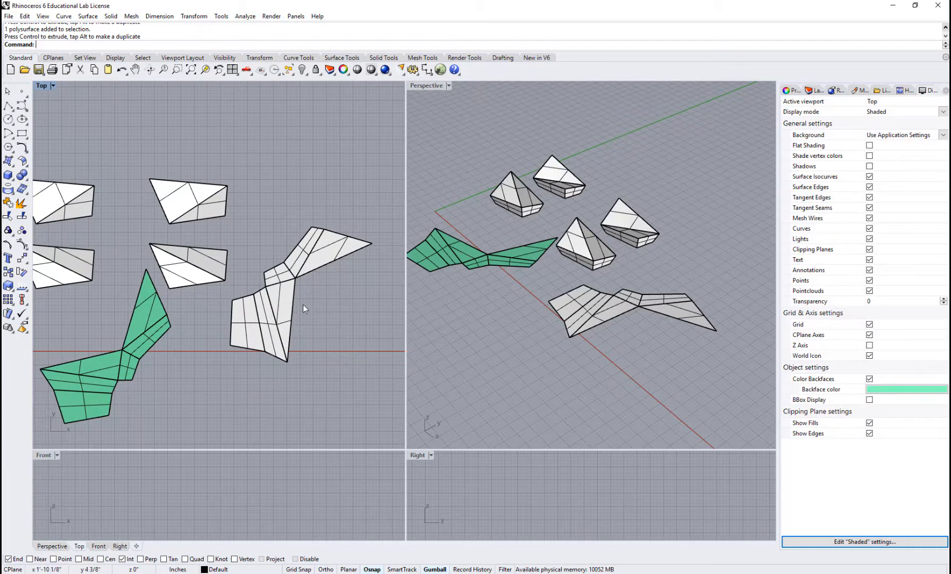
pyautogui.scroll(4, 284, 304)
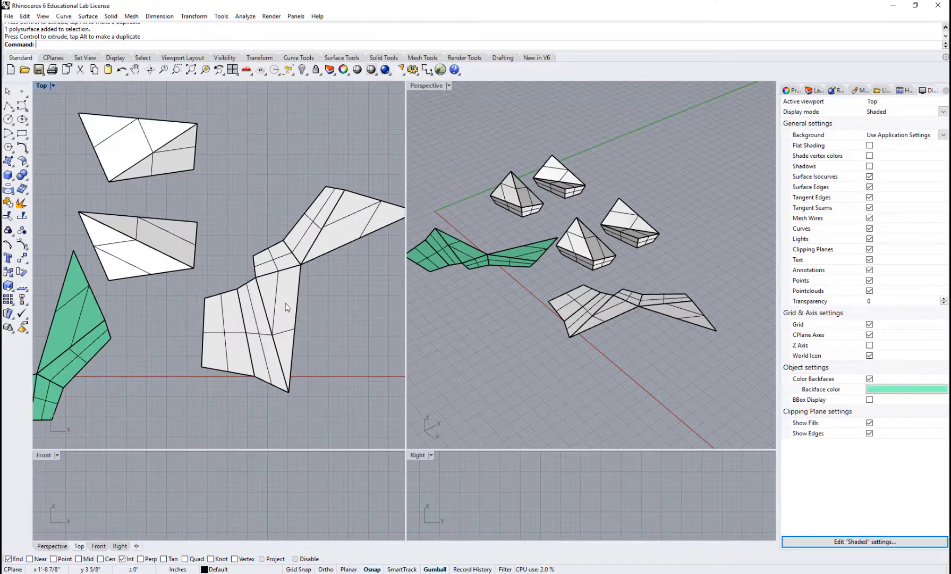
pyautogui.scroll(-2, 301, 302)
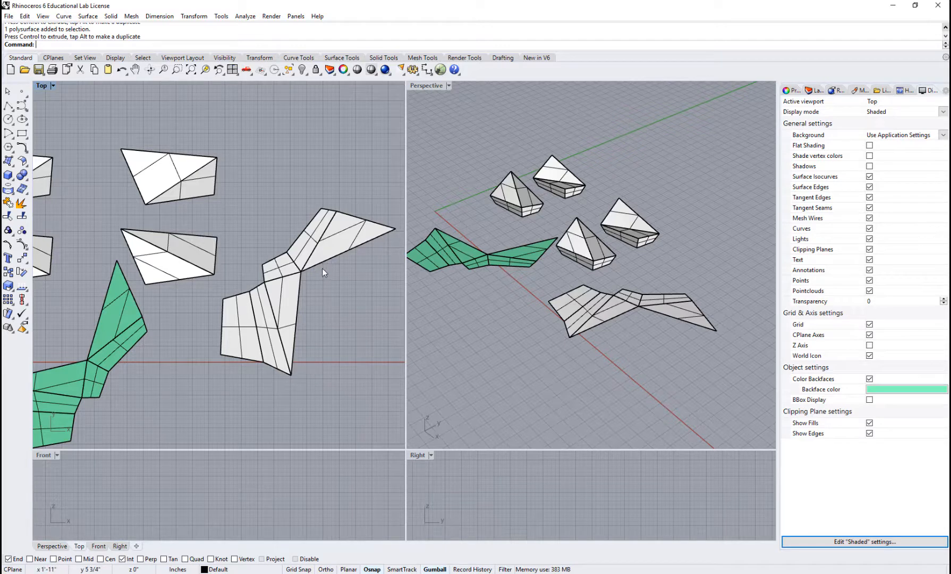
pyautogui.click(271, 319)
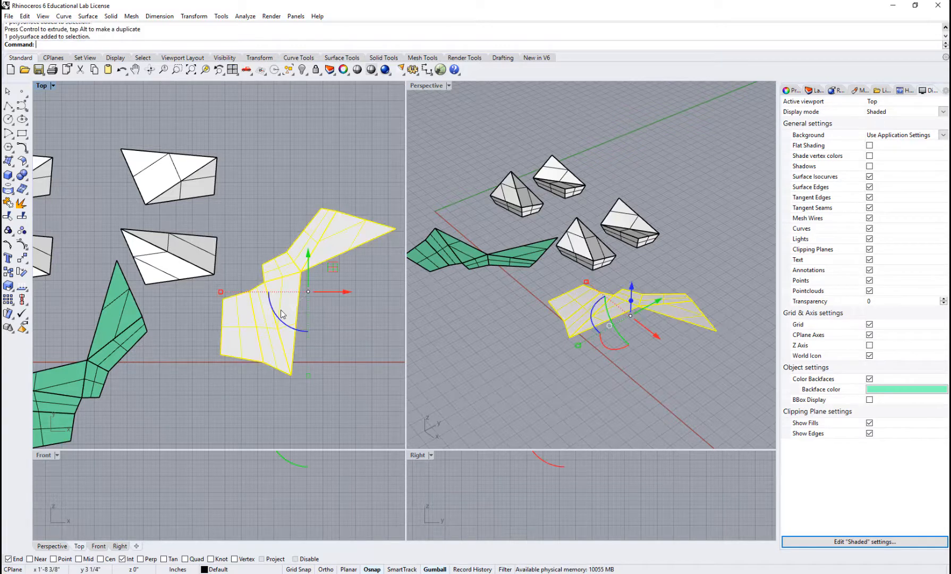
pyautogui.click(8, 204)
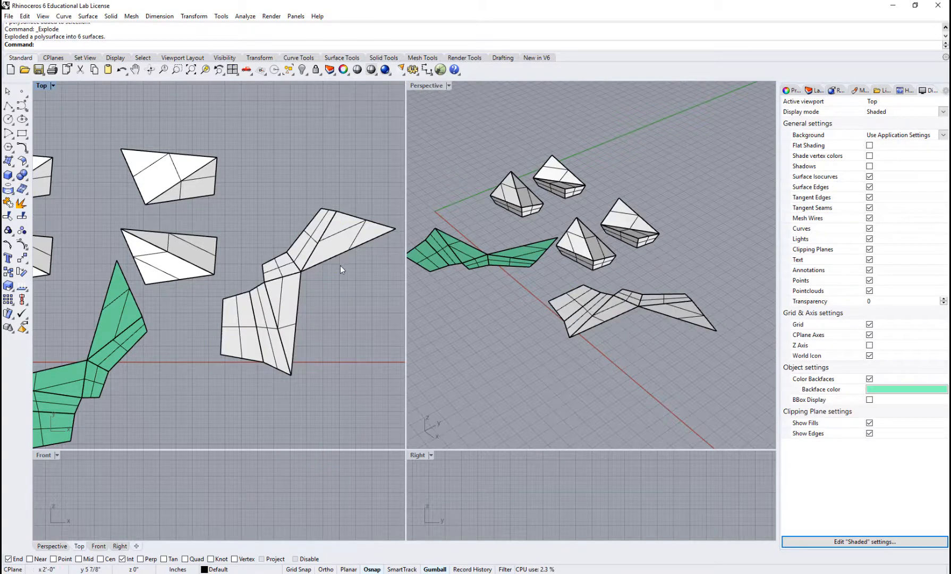
# Try rotating the pattern's two end surfaces about the inner corner to meet the adjoining large triangle's long edge, and undo the rotation.
pyautogui.click(330, 248)
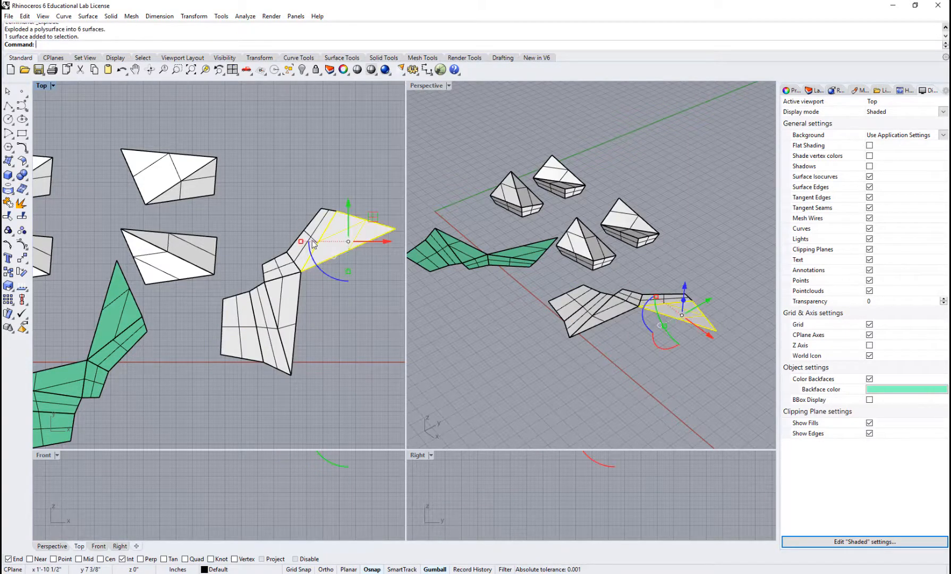
pyautogui.keyDown('shift'); pyautogui.click(307, 250); pyautogui.keyUp('shift')
pyautogui.click(341, 274)
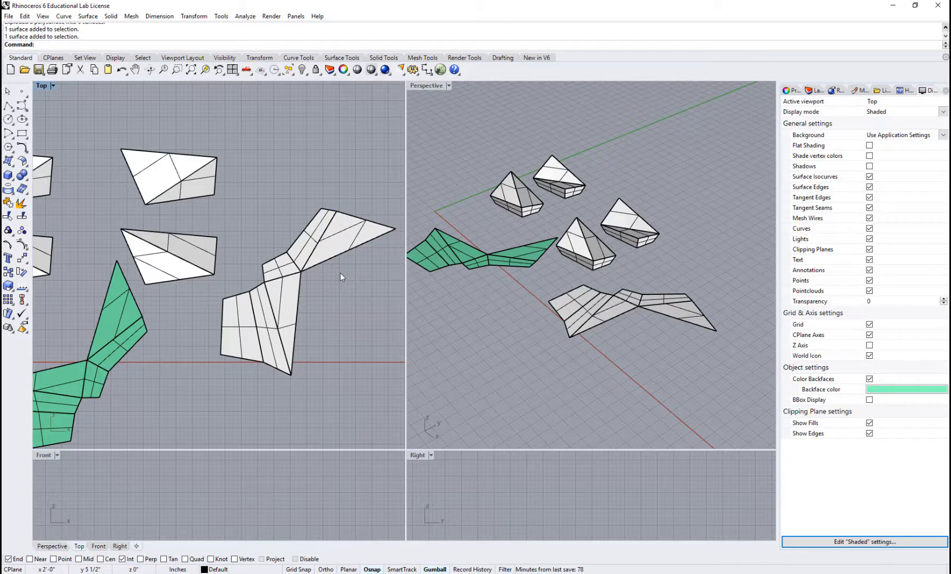
pyautogui.write('Rotate')
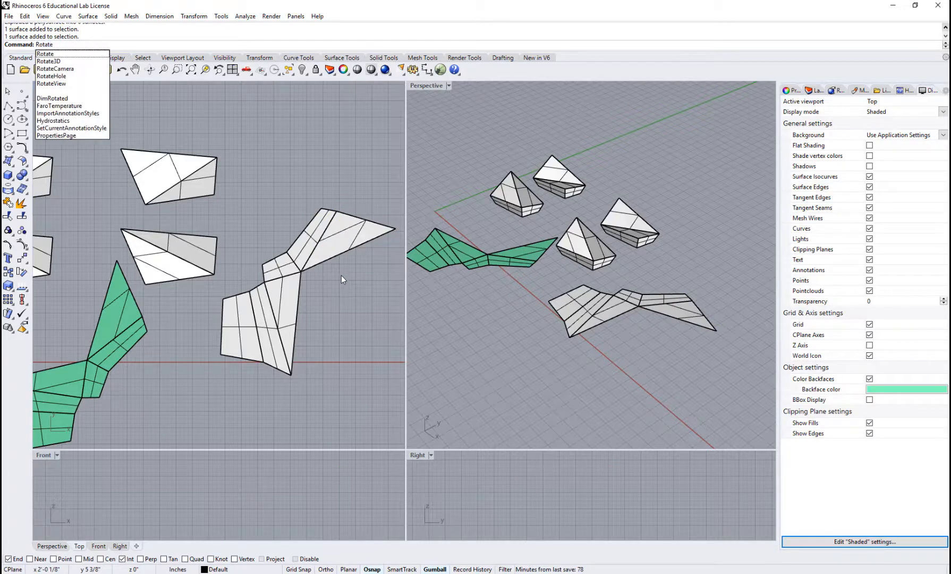
pyautogui.click(333, 245)
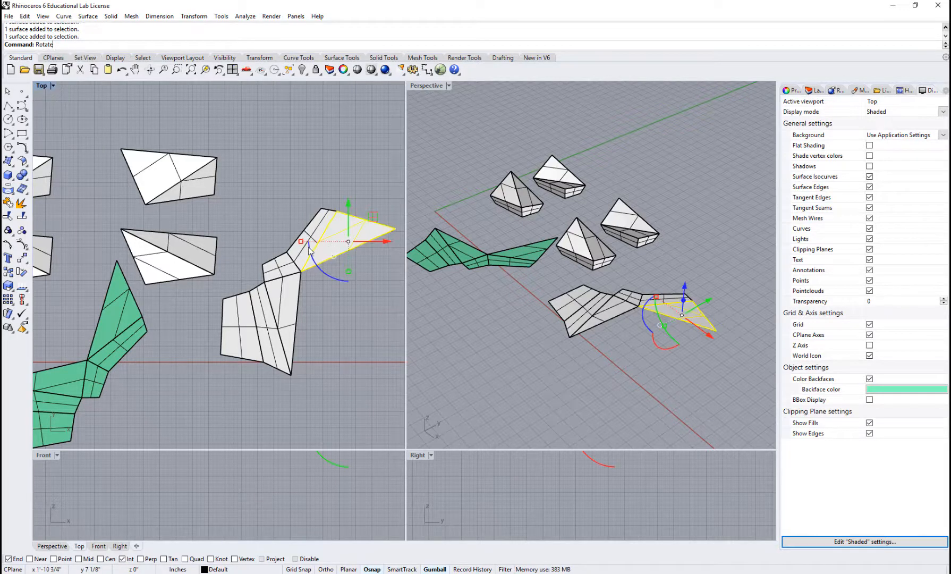
pyautogui.press('Return')
pyautogui.click(301, 271)
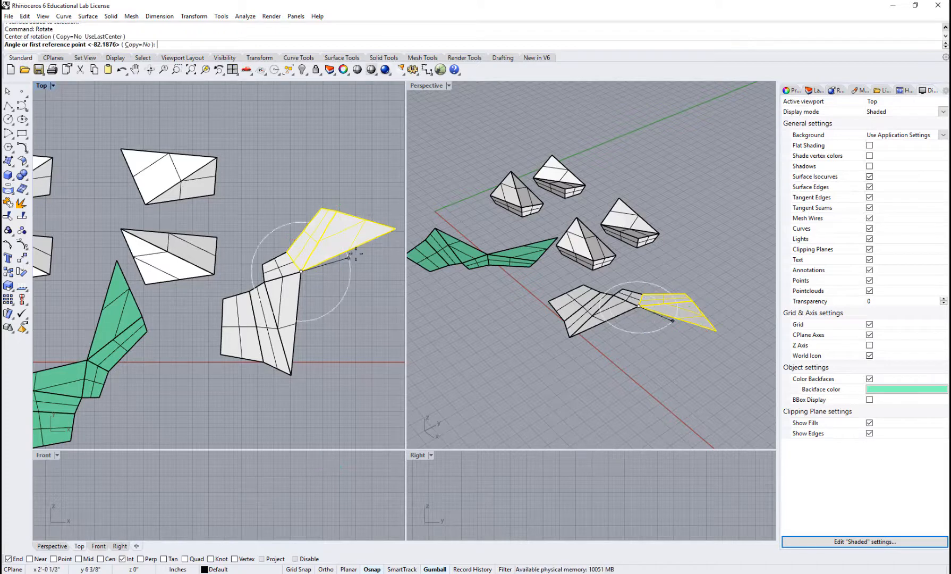
pyautogui.click(396, 229)
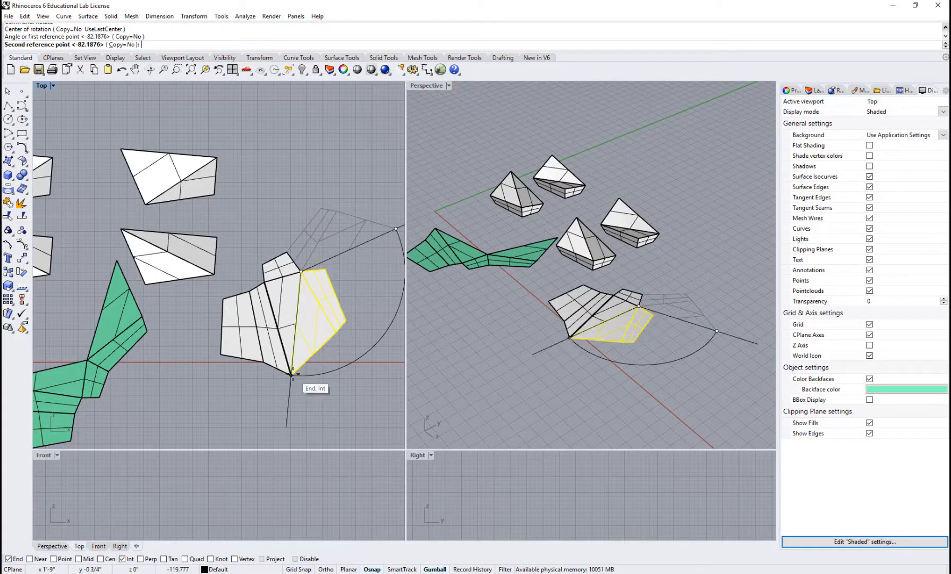
pyautogui.click(319, 371)
pyautogui.click(327, 367)
pyautogui.scroll(3, 326, 351)
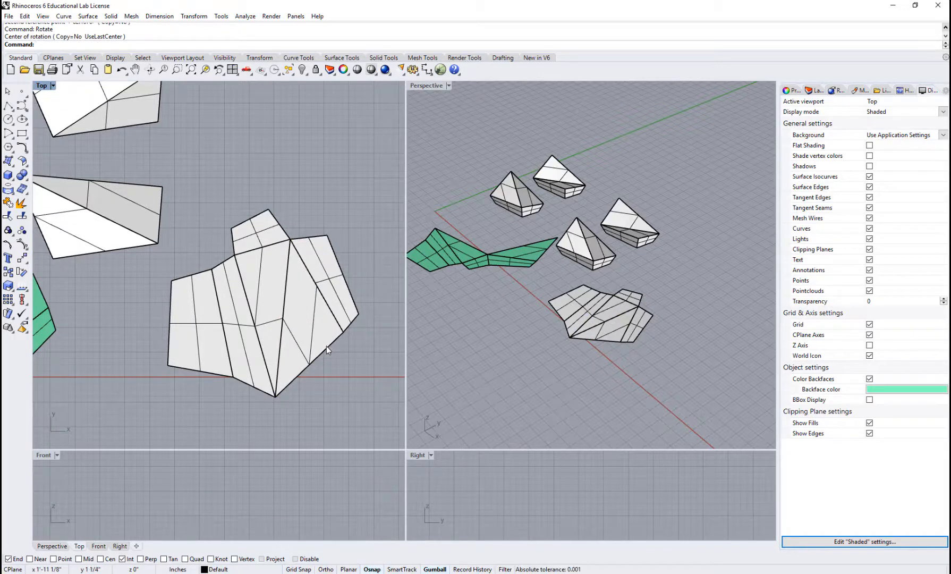
pyautogui.hotkey('ctrl', 'z')
pyautogui.press('Escape')
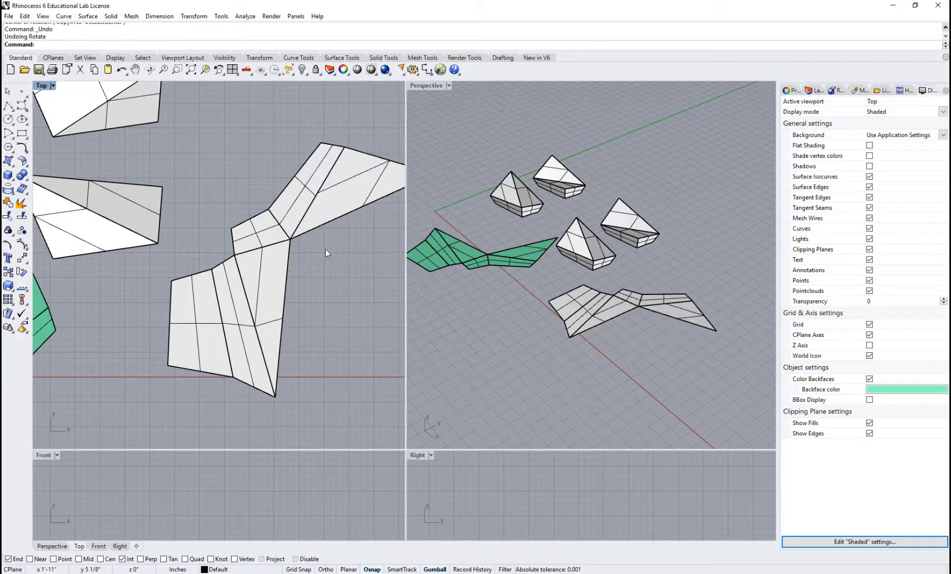
# Move the two end surfaces along positive X, away from the remaining pattern pieces.
pyautogui.scroll(-3, 326, 248)
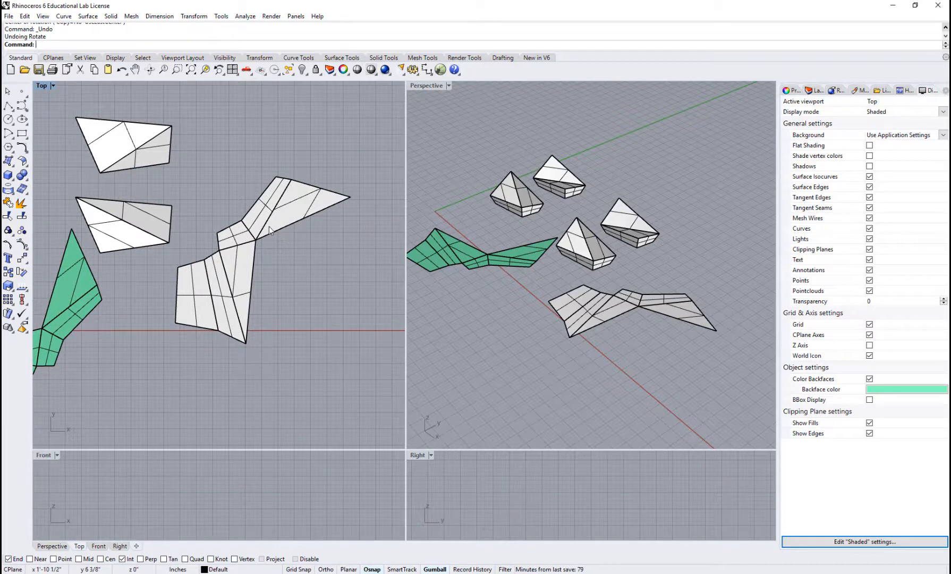
pyautogui.click(281, 202)
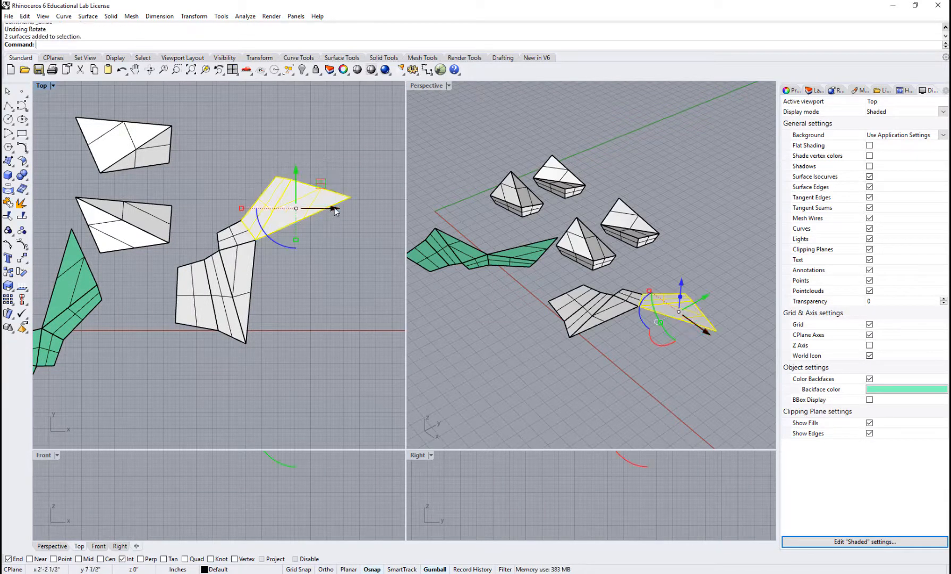
pyautogui.moveTo(335, 210); pyautogui.dragTo(364, 210)
pyautogui.click(340, 260)
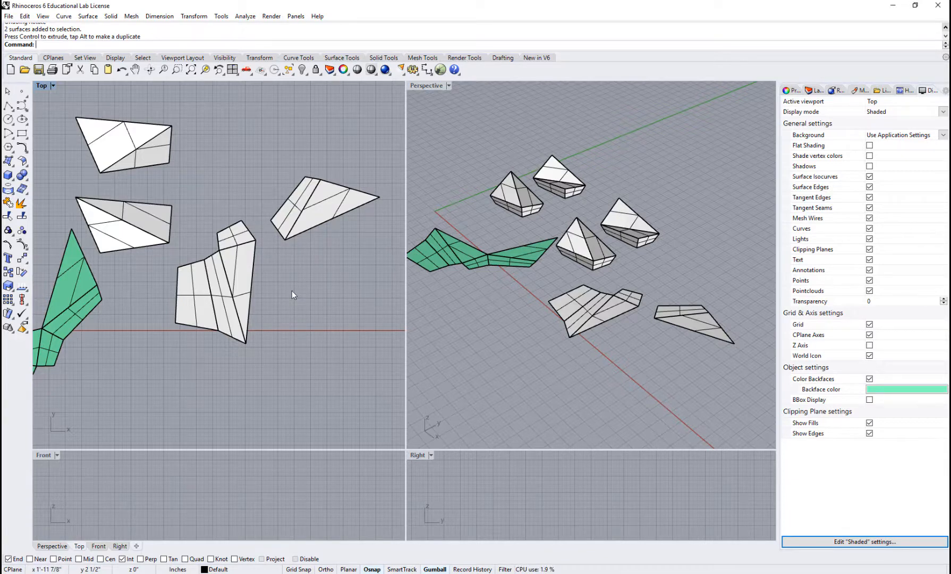
# Orient the two detached surfaces by two points, without copying or scaling, matching their long edge to the remaining pattern's long outer edge.
pyautogui.write('Orient')
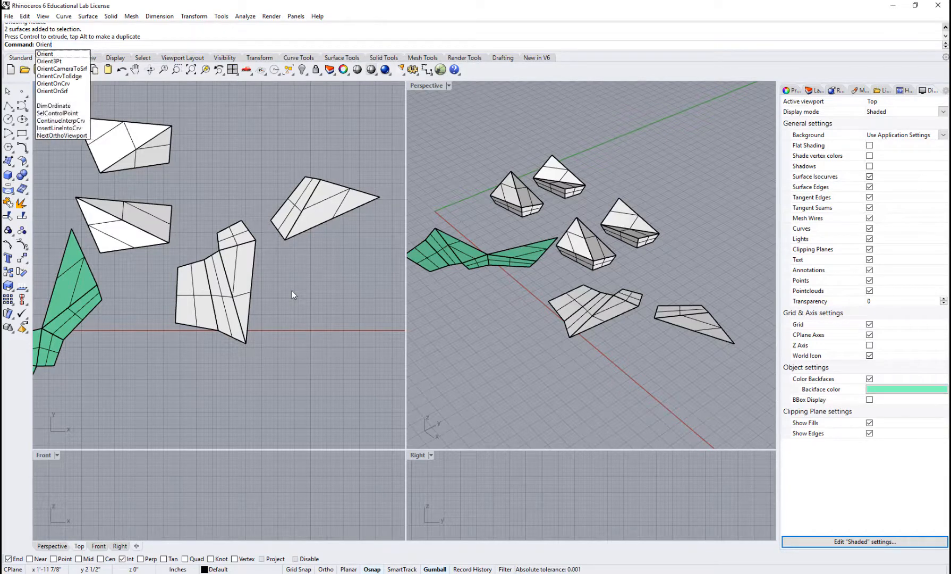
pyautogui.press('Return')
pyautogui.click(292, 230)
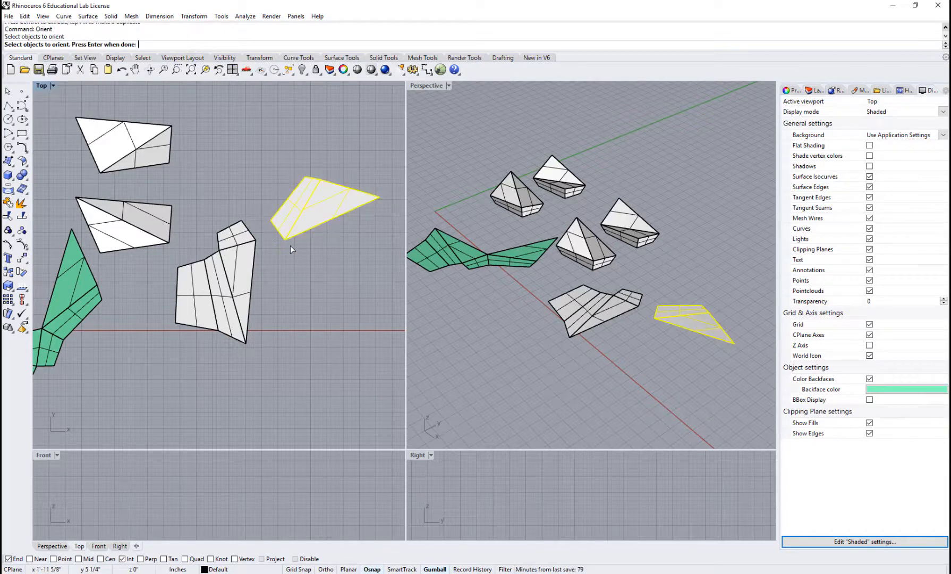
pyautogui.press('Return')
pyautogui.click(286, 240)
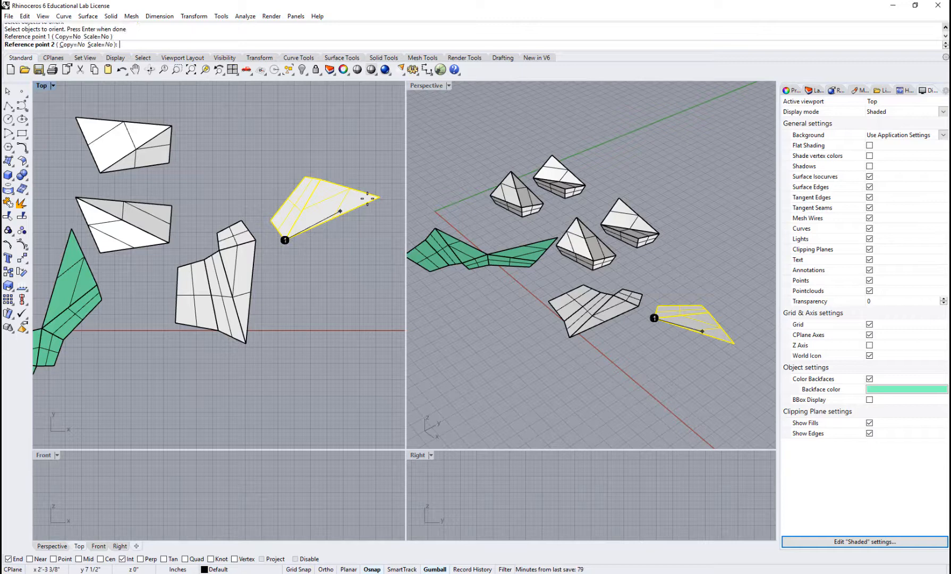
pyautogui.click(380, 198)
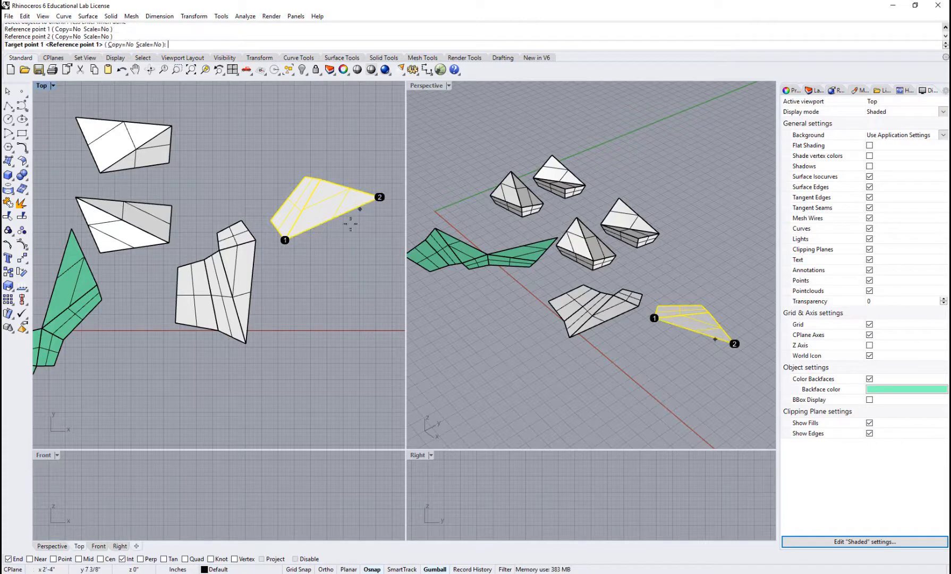
pyautogui.click(255, 240)
pyautogui.click(247, 341)
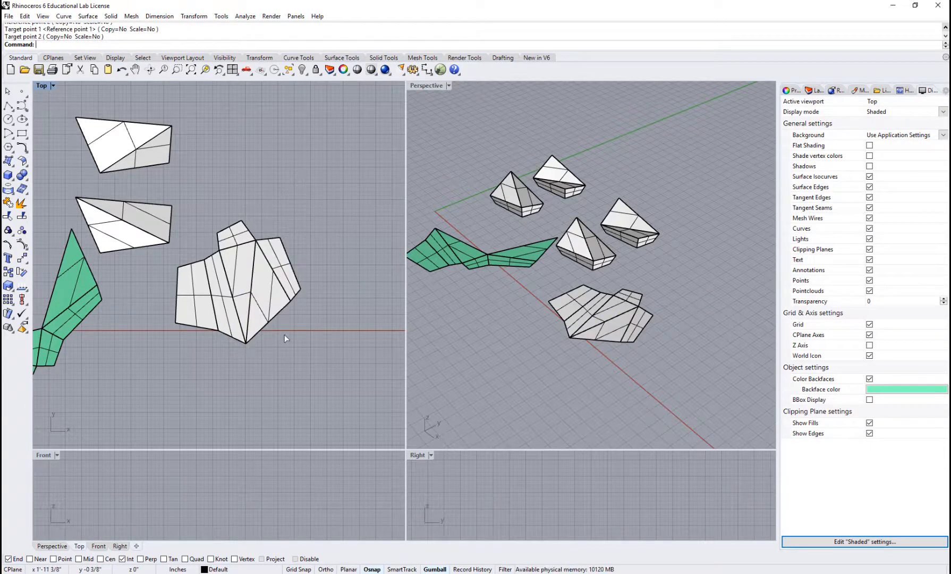
# Inspect the rearranged flat pattern in the Top and Perspective views, highlighting individual surfaces to check how the pieces adjoin.
pyautogui.scroll(2, 226, 324)
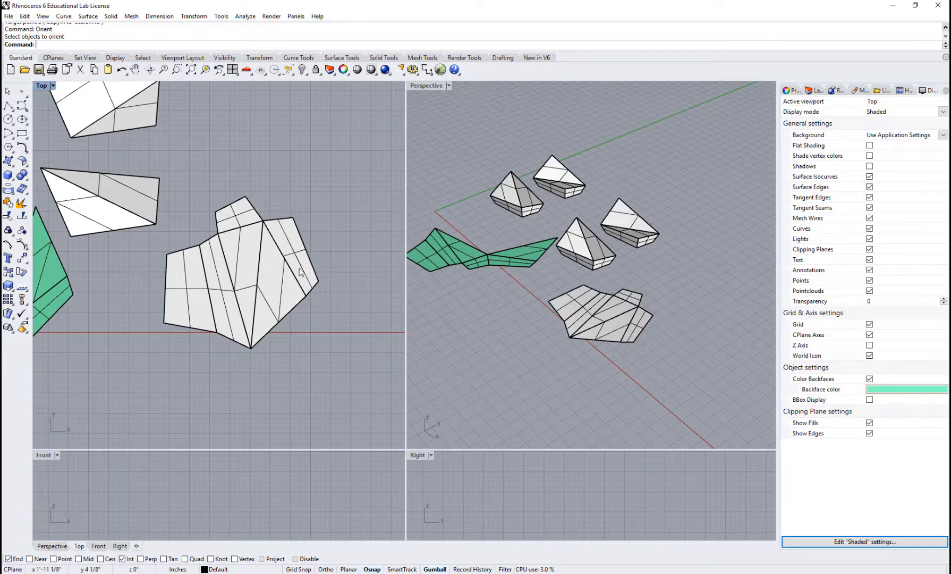
pyautogui.moveTo(296, 347); pyautogui.dragTo(330, 340, button='right')
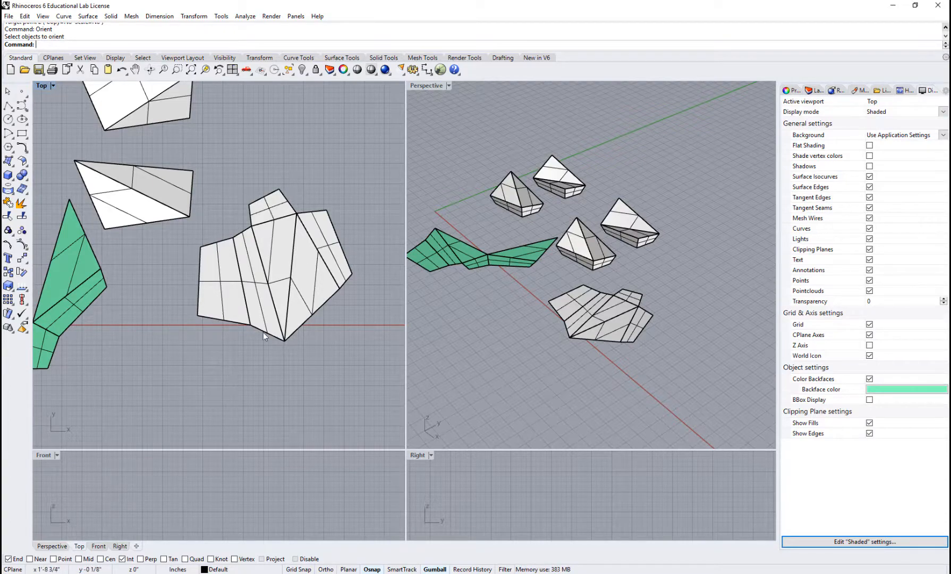
pyautogui.moveTo(261, 331); pyautogui.dragTo(315, 307, button='right')
pyautogui.moveTo(603, 334); pyautogui.dragTo(636, 331, button='right')
pyautogui.scroll(4, 636, 331)
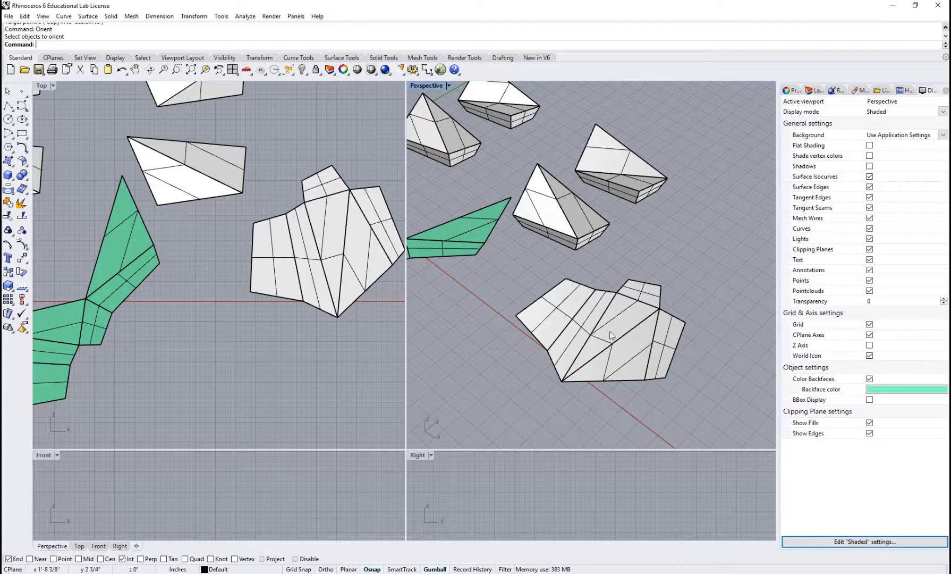
pyautogui.moveTo(611, 335); pyautogui.dragTo(592, 370, button='right')
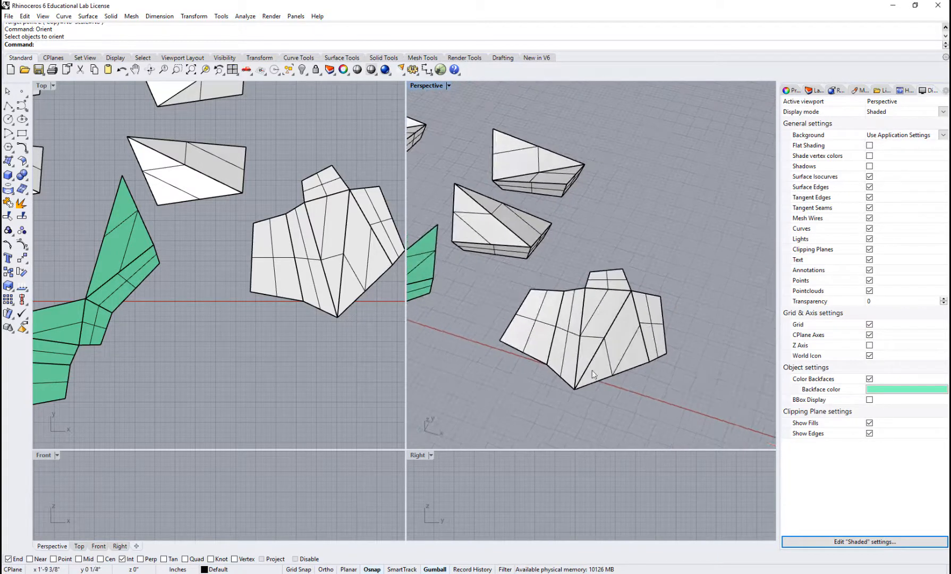
pyautogui.scroll(3, 593, 365)
pyautogui.scroll(-4, 594, 365)
pyautogui.click(640, 331)
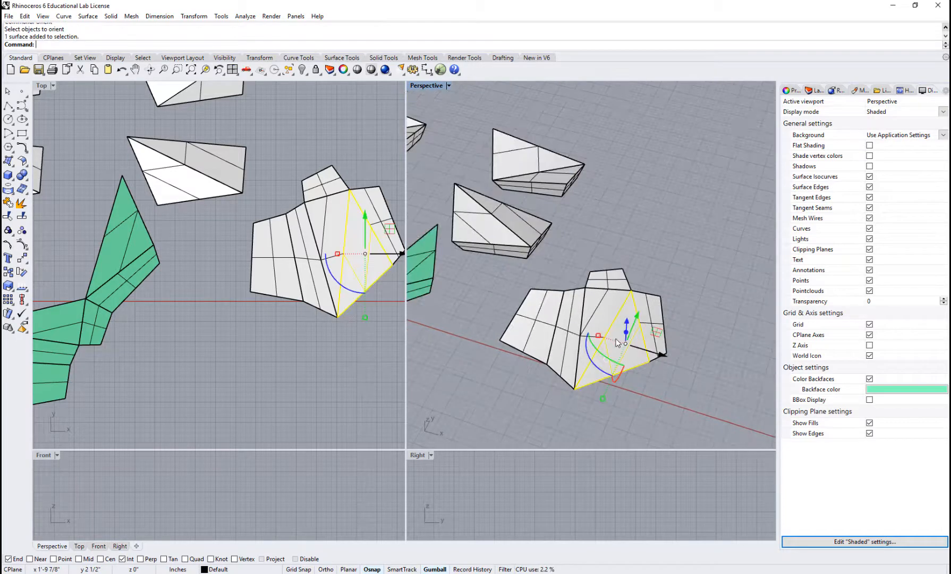
pyautogui.keyDown('shift'); pyautogui.moveTo(631, 392); pyautogui.dragTo(633, 330, button='right'); pyautogui.keyUp('shift')
pyautogui.click(538, 245)
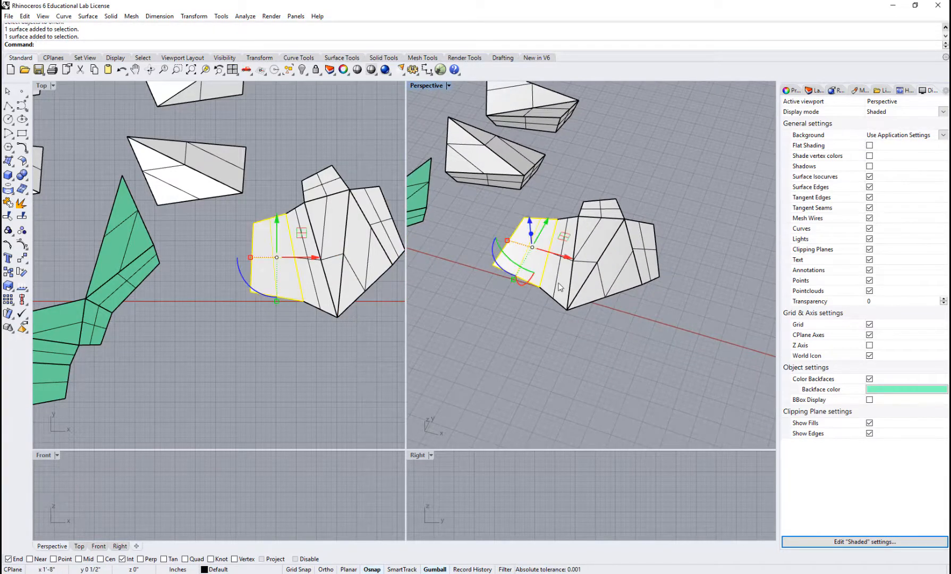
pyautogui.press('Escape')
pyautogui.click(599, 287)
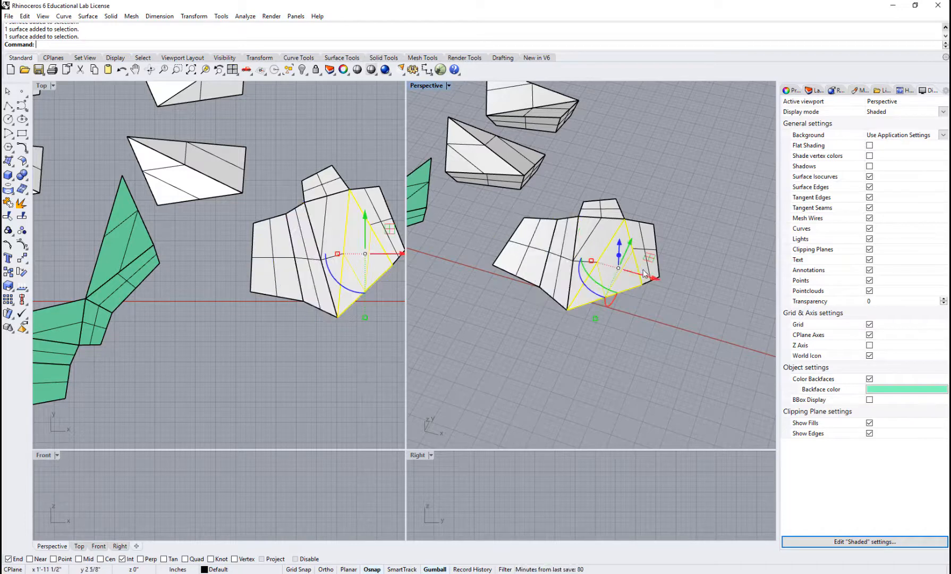
pyautogui.click(589, 241)
pyautogui.press('Escape')
pyautogui.scroll(-3, 591, 313)
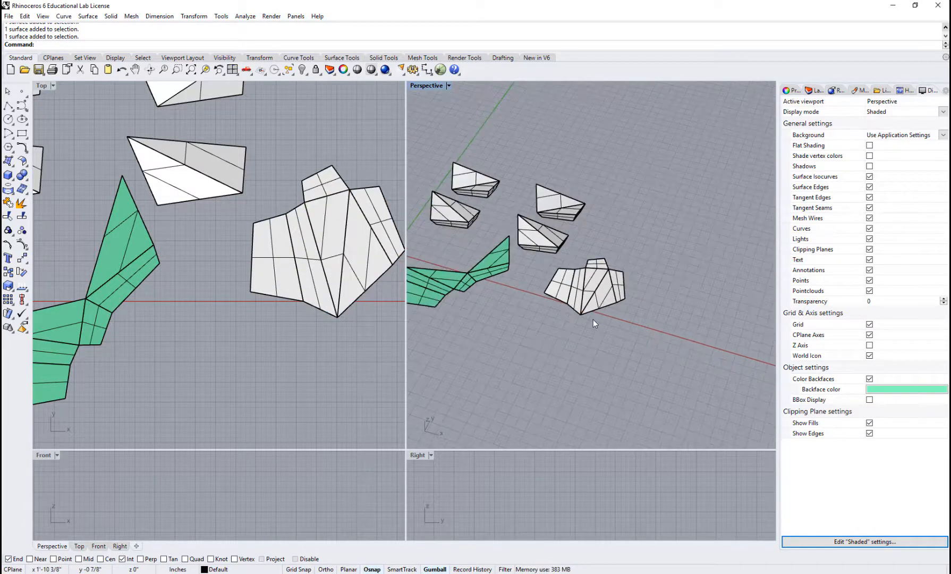
# Delete the green-backfaced unrolled polysurface, keeping the rearranged flat pattern and the four faceted forms.
pyautogui.moveTo(551, 358); pyautogui.dragTo(596, 354, button='right')
pyautogui.click(481, 340)
pyautogui.press('Delete')
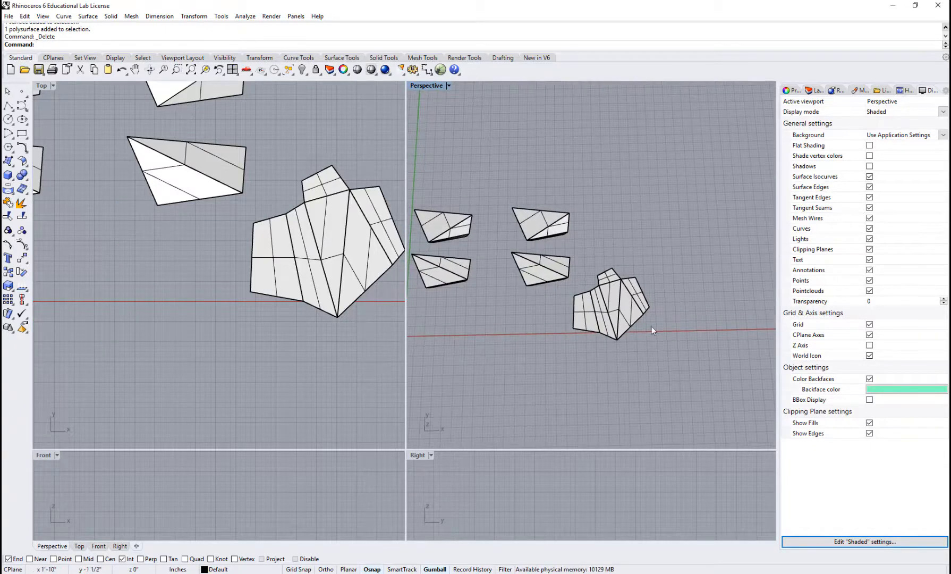
# Duplicate the rearranged pattern's six surfaces along negative Y, leaving the copy clear of the original pattern.
pyautogui.moveTo(662, 315); pyautogui.dragTo(662, 276, button='right')
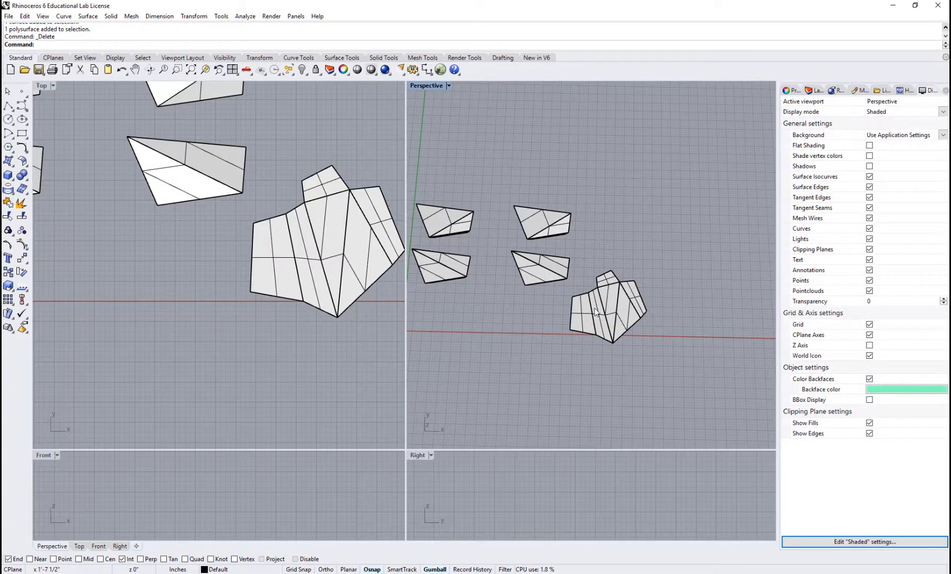
pyautogui.moveTo(579, 340); pyautogui.dragTo(579, 341)
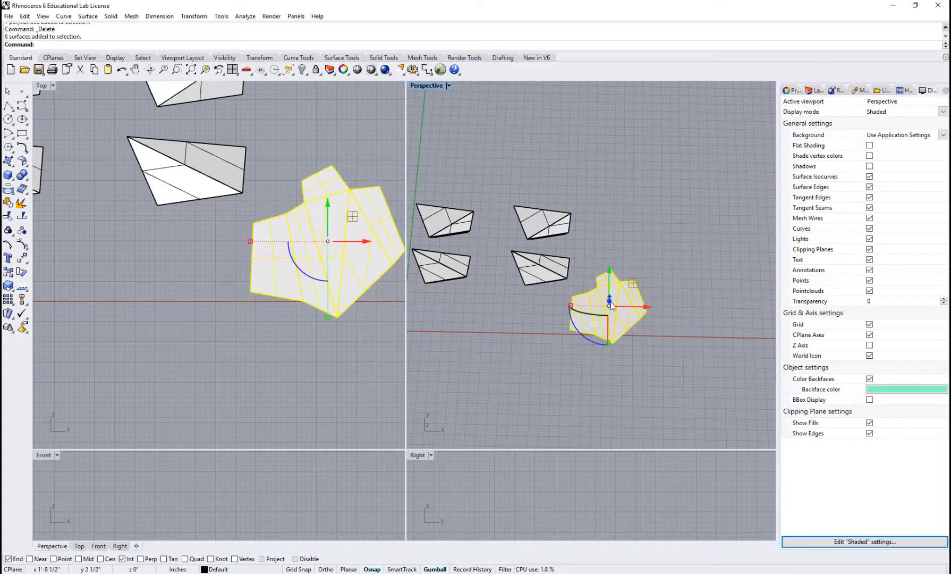
pyautogui.moveTo(626, 283); pyautogui.dragTo(603, 271, button='right')
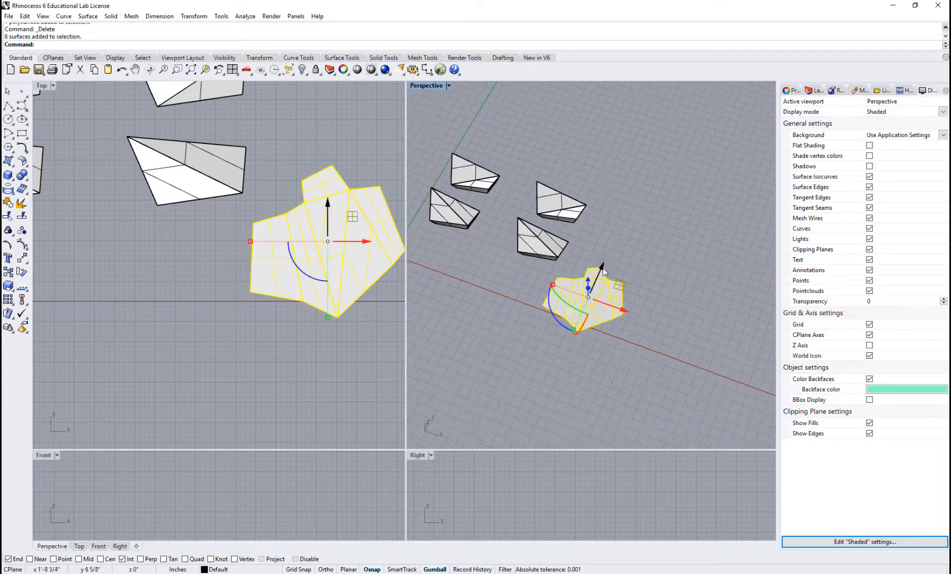
pyautogui.moveTo(602, 269); pyautogui.dragTo(554, 355)
pyautogui.press('alt')
pyautogui.click(610, 354)
pyautogui.moveTo(611, 354); pyautogui.dragTo(617, 354, button='right')
pyautogui.scroll(-6, 352, 345)
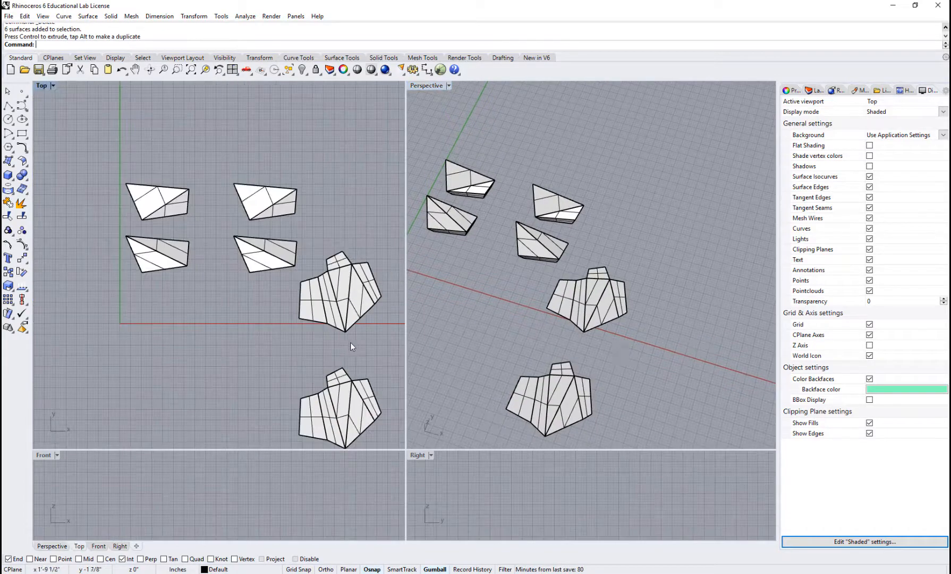
pyautogui.moveTo(355, 350); pyautogui.dragTo(255, 303, button='right')
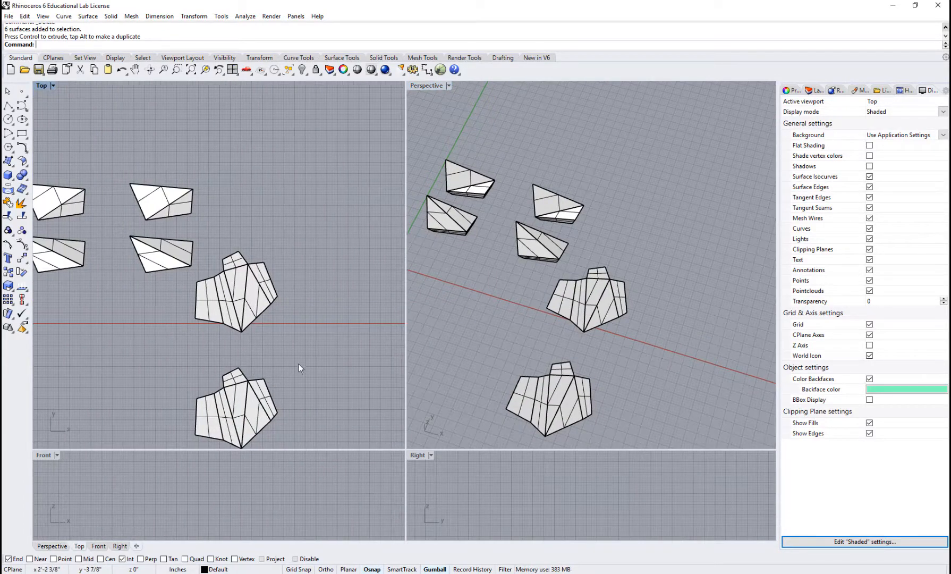
# Join the six surfaces of the copied pattern into one open polysurface.
pyautogui.moveTo(296, 357); pyautogui.dragTo(193, 446)
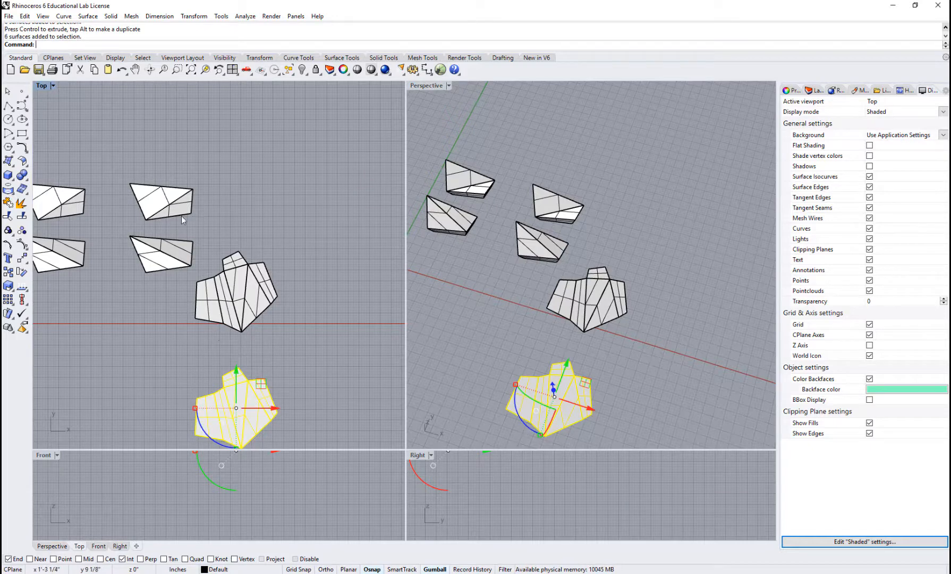
pyautogui.click(7, 202)
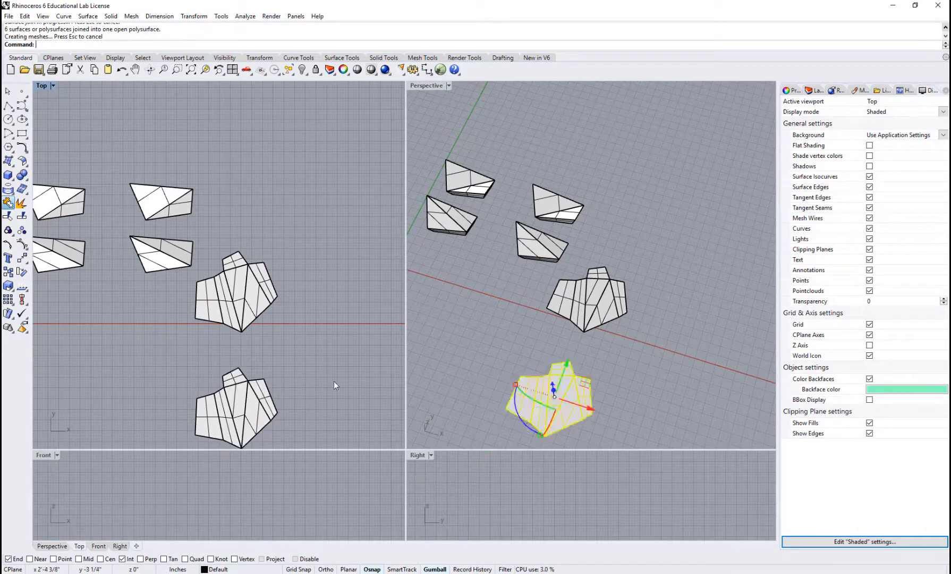
pyautogui.click(276, 422)
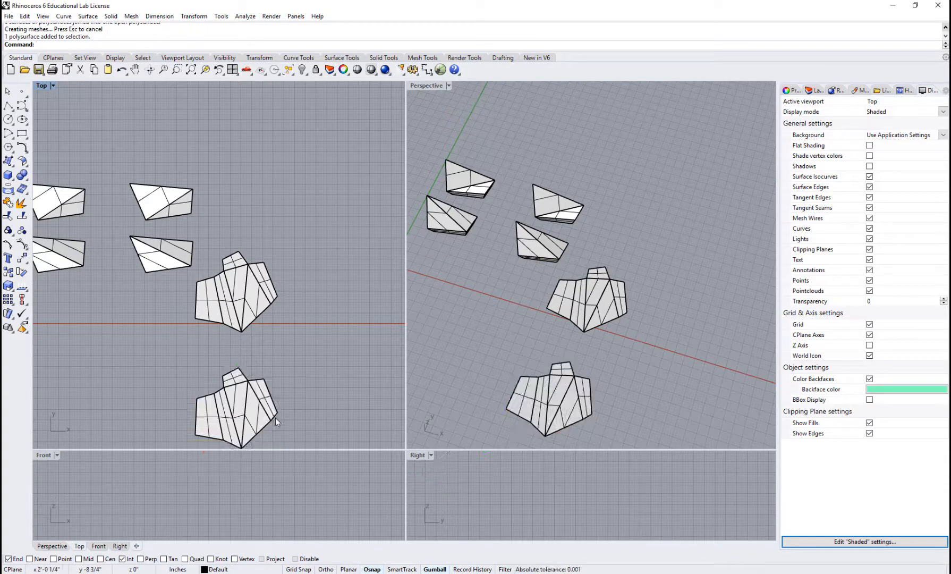
# Create a Make2D drawing of the joined pattern from the Top view, with View projection, input-object properties and layer name Make2D.
pyautogui.write('UnrollSrf')
pyautogui.press('Escape')
pyautogui.write('Make2D')
pyautogui.press('Return')
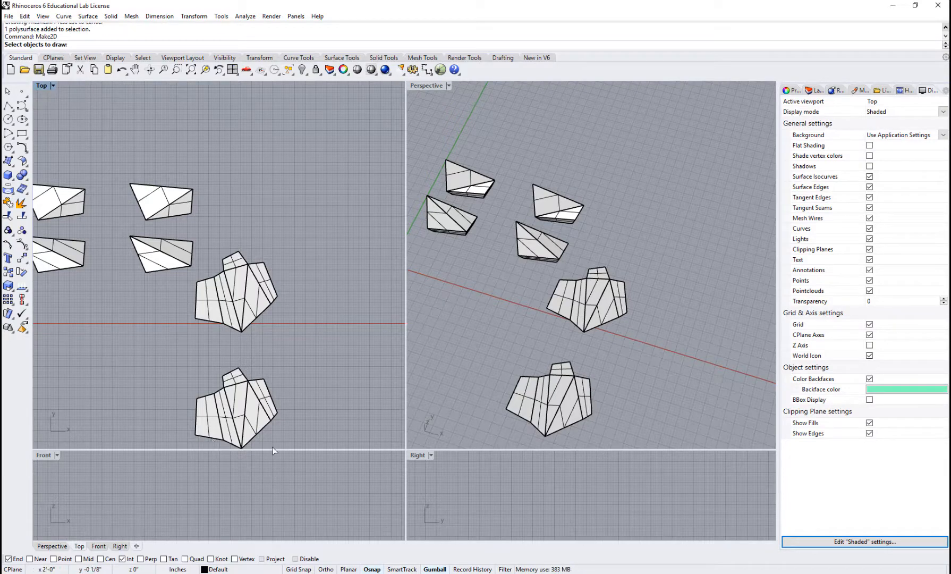
pyautogui.click(252, 421)
pyautogui.press('Return')
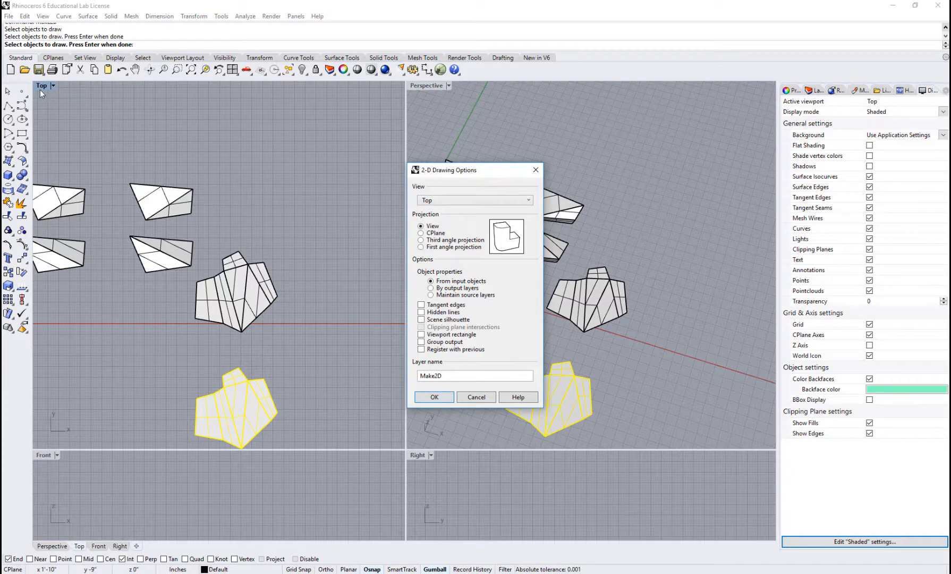
pyautogui.click(435, 397)
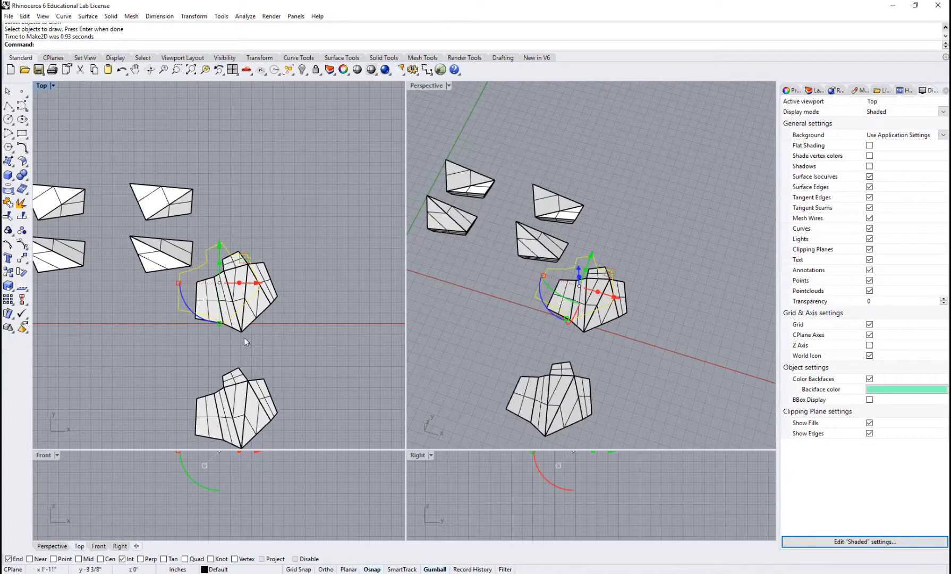
# Check the curves of the joined pattern's 2D drawing and undo the Make2D.
pyautogui.click(198, 266)
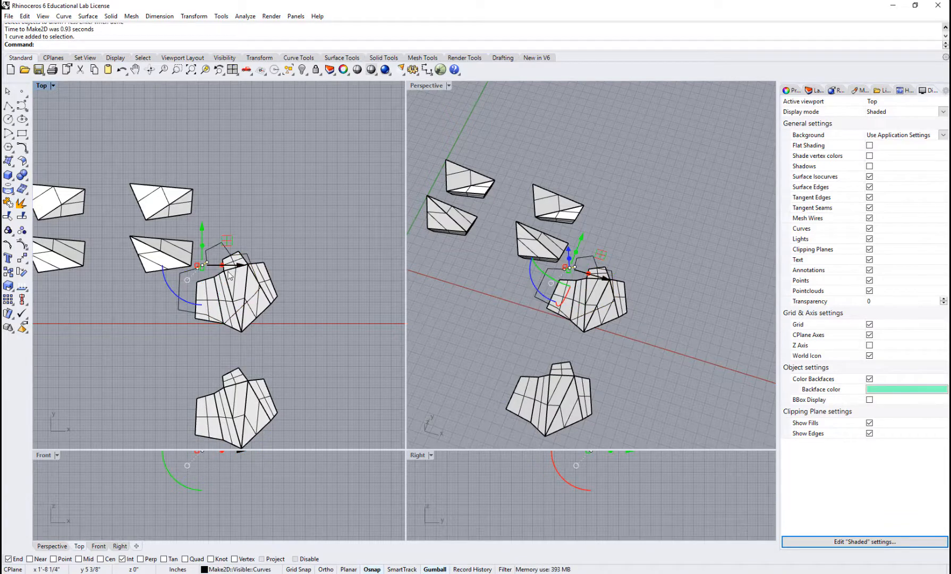
pyautogui.press('Escape')
pyautogui.hotkey('ctrl', 'z')
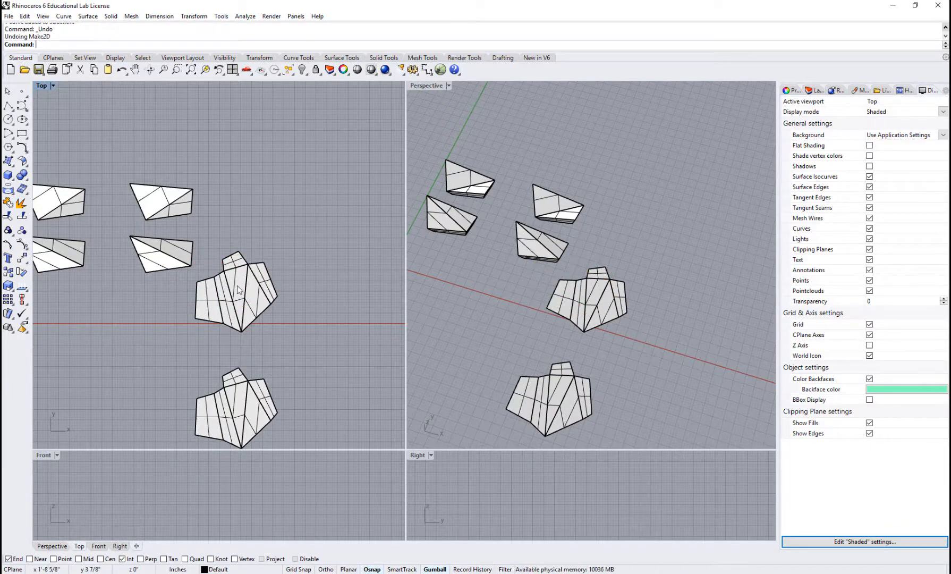
# Run Make2D on the joined pattern again and move the outline curves along X and Y to sit beside it.
pyautogui.click(257, 414)
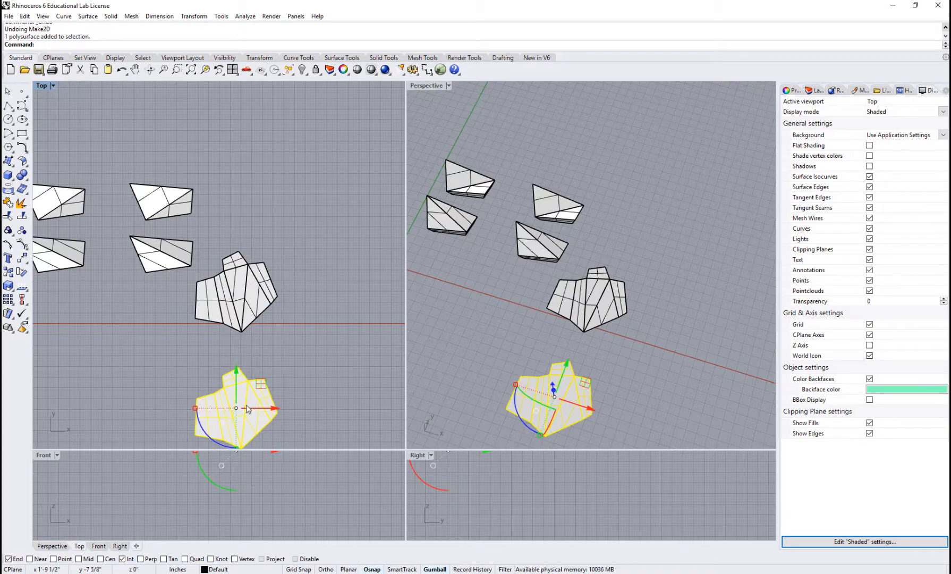
pyautogui.write('Make2D')
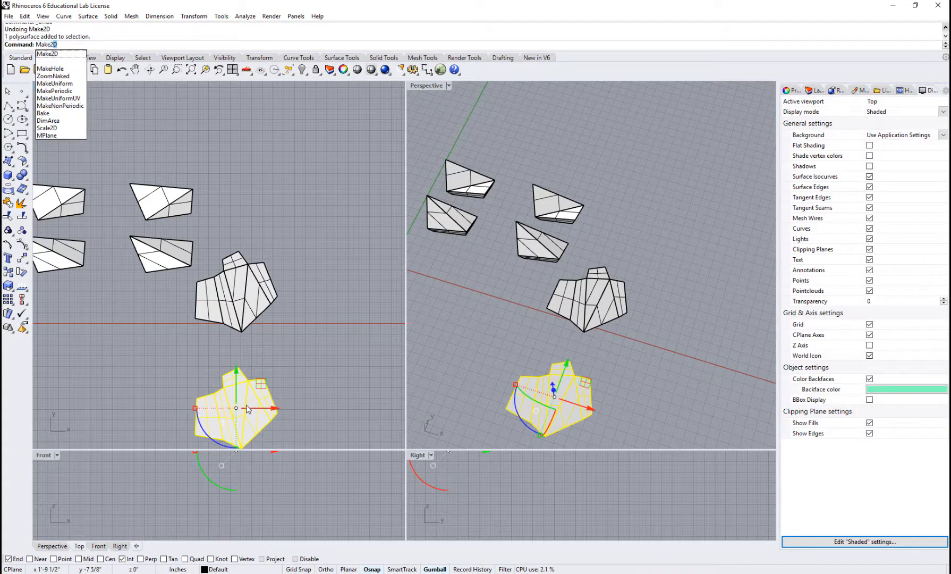
pyautogui.press('Return')
pyautogui.press('Return')
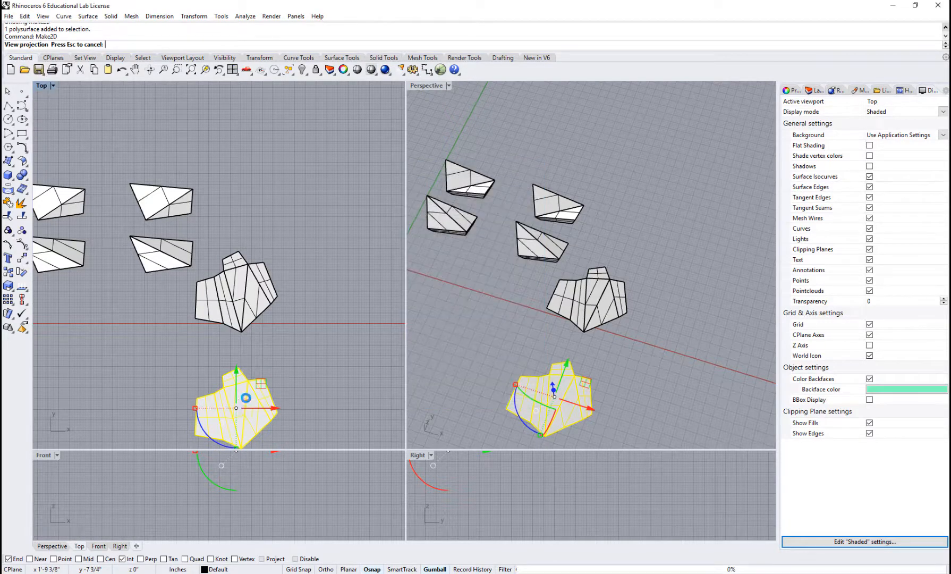
pyautogui.moveTo(259, 284); pyautogui.dragTo(386, 287)
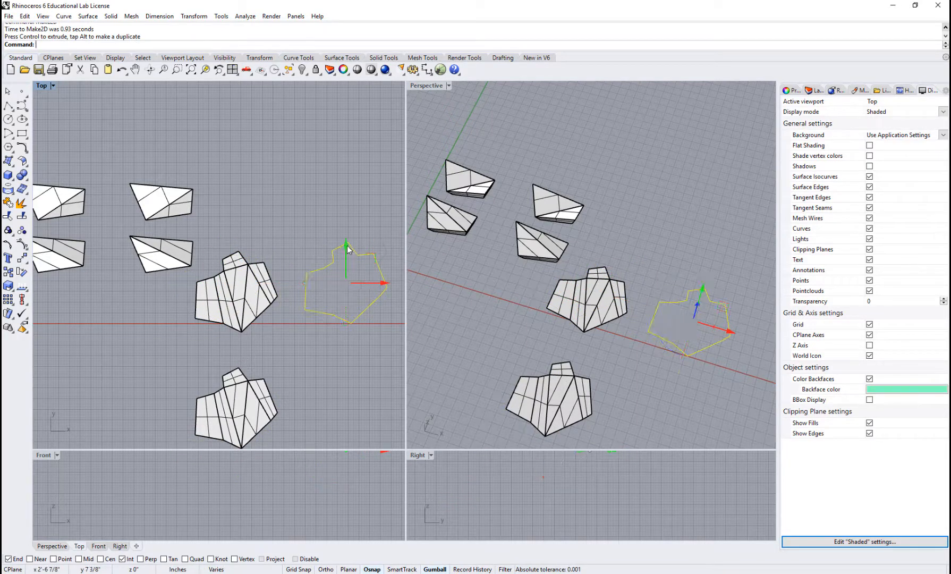
pyautogui.moveTo(347, 246); pyautogui.dragTo(350, 368)
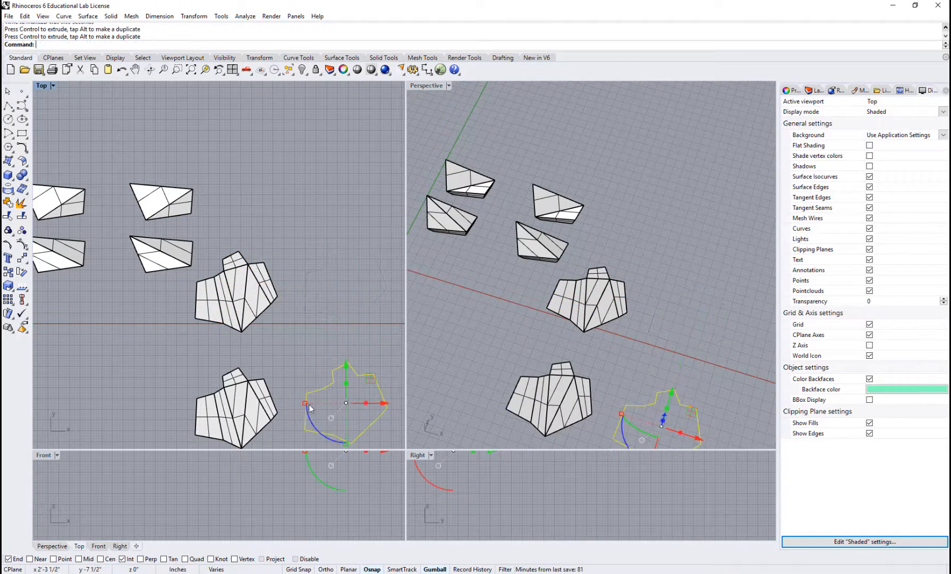
pyautogui.click(294, 332)
# Examine the unjoined pattern by highlighting its individual surfaces.
pyautogui.click(256, 307)
pyautogui.press('Escape')
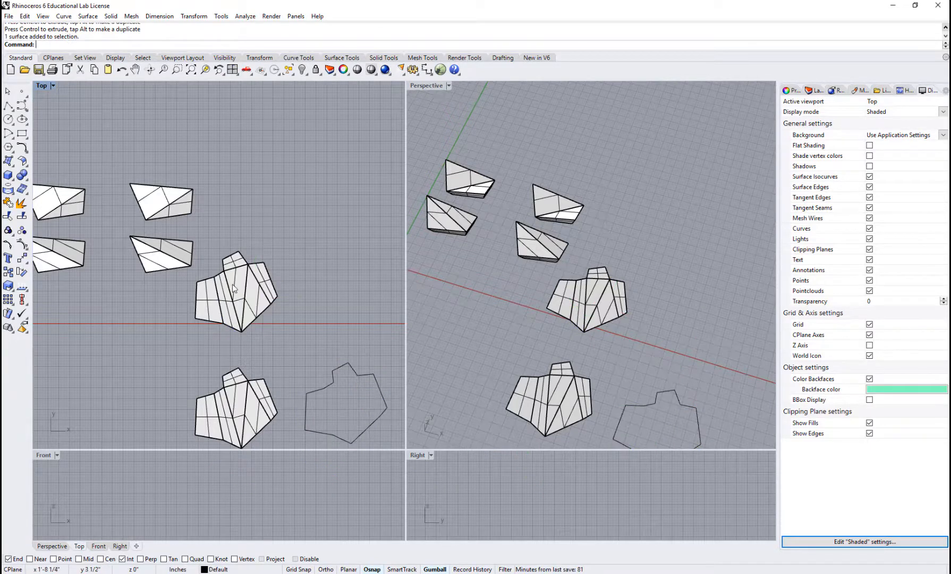
pyautogui.click(232, 281)
pyautogui.press('Escape')
pyautogui.click(222, 308)
pyautogui.click(273, 336)
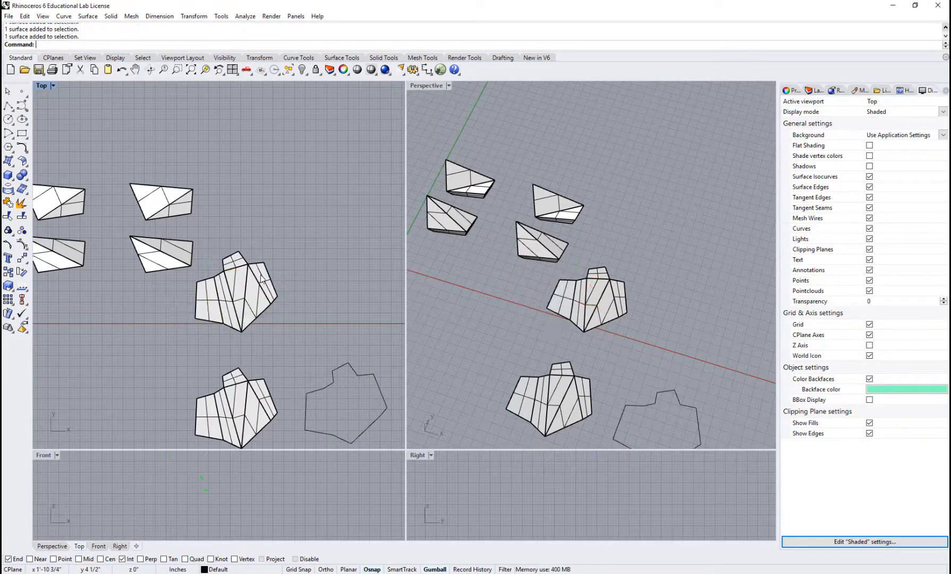
pyautogui.press('Escape')
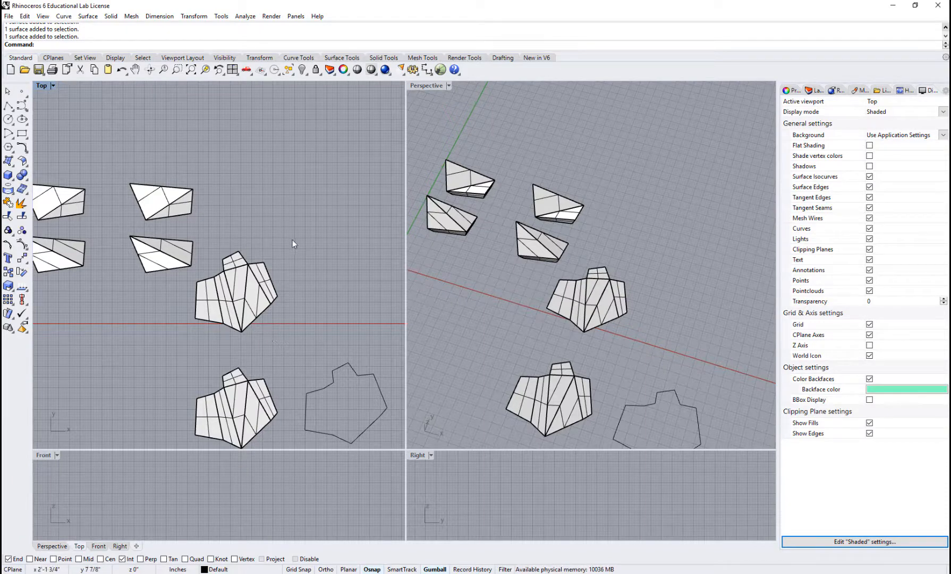
# Create a Make2D drawing of all six unjoined pattern surfaces from the Top view.
pyautogui.moveTo(193, 336); pyautogui.dragTo(294, 248)
pyautogui.write('Make2D')
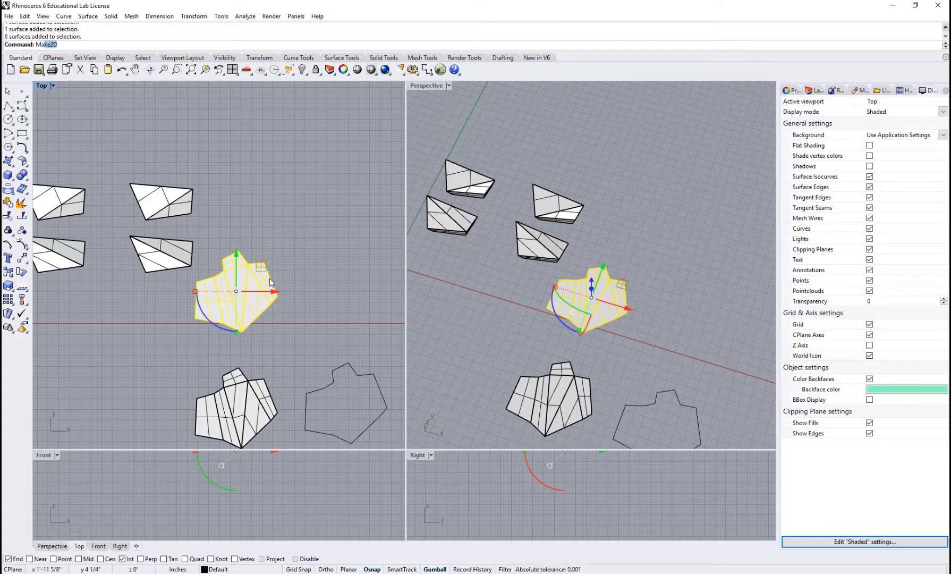
pyautogui.press('Return')
pyautogui.press('Return')
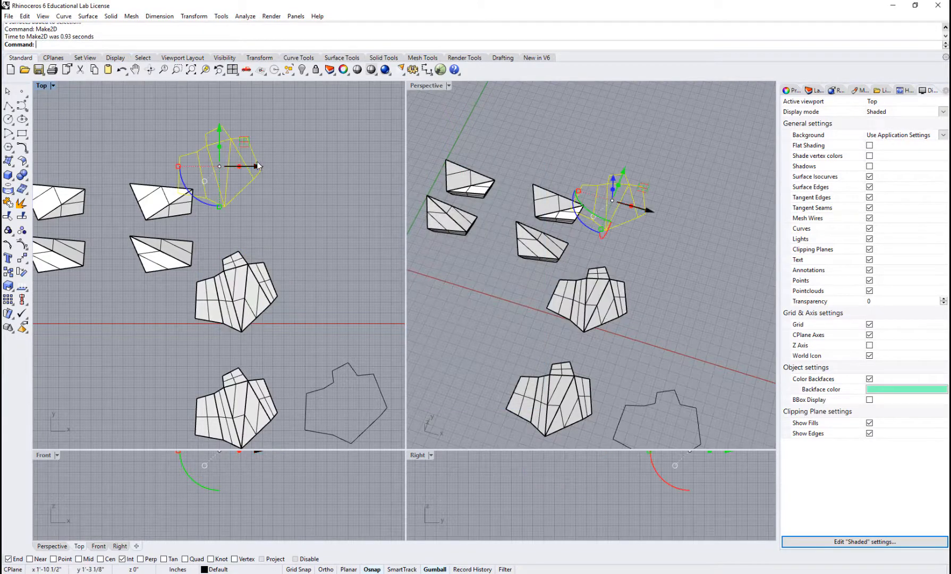
# Move the unjoined pattern's 2D curves along positive X and negative Y to sit beside their source surfaces.
pyautogui.moveTo(234, 166); pyautogui.dragTo(345, 257)
pyautogui.press('Escape')
pyautogui.press('Escape')
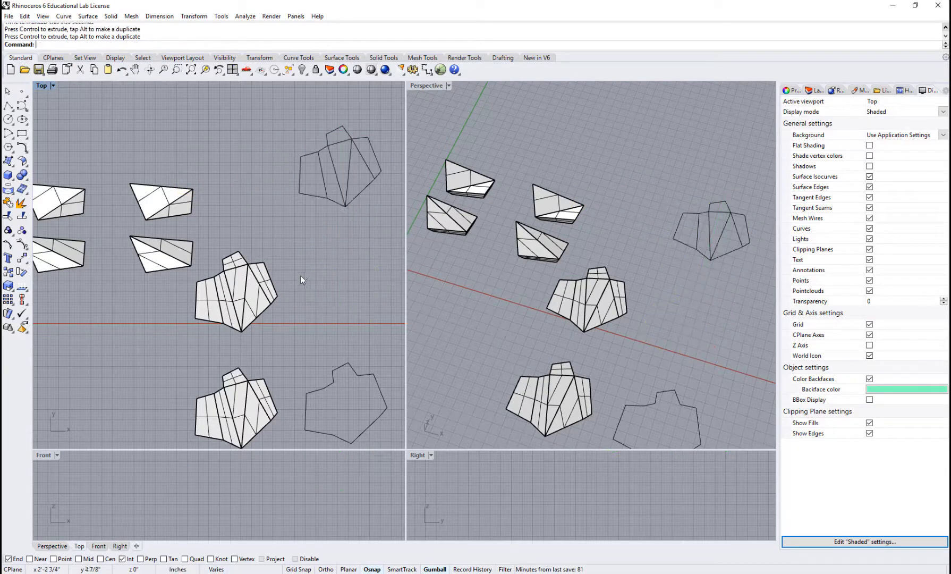
pyautogui.moveTo(310, 213); pyautogui.dragTo(293, 236)
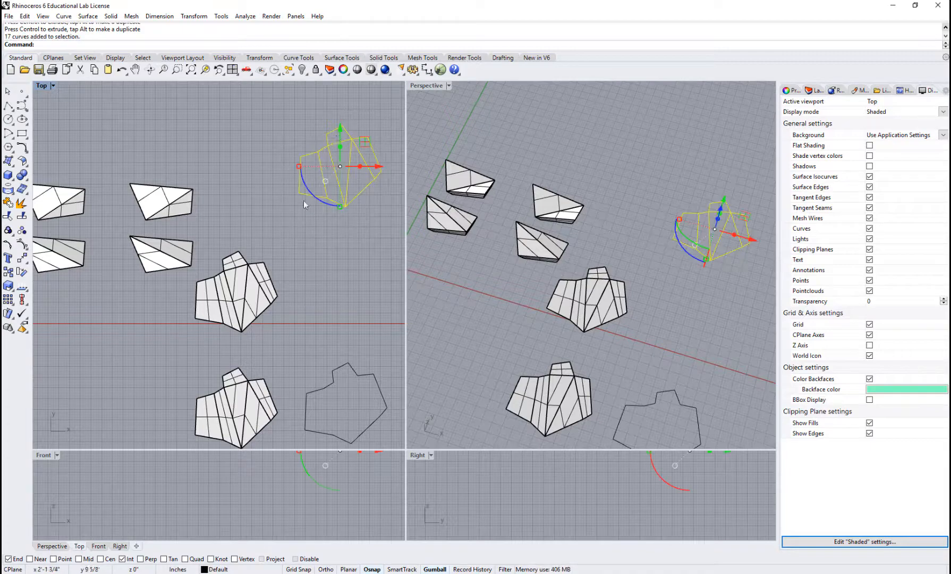
pyautogui.moveTo(343, 128); pyautogui.dragTo(343, 252)
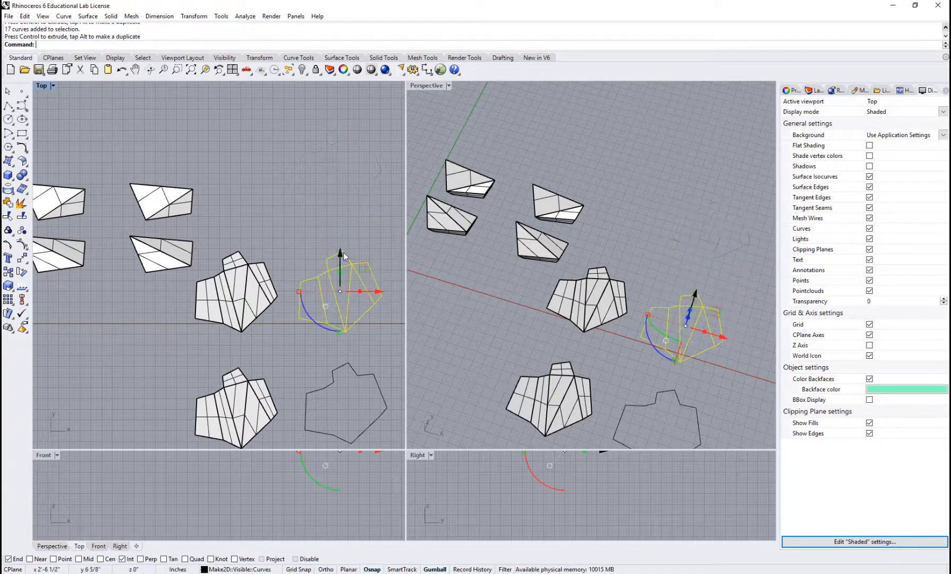
pyautogui.click(305, 210)
# Delete the joined pattern copy together with its 2D outline curves.
pyautogui.scroll(2, 314, 308)
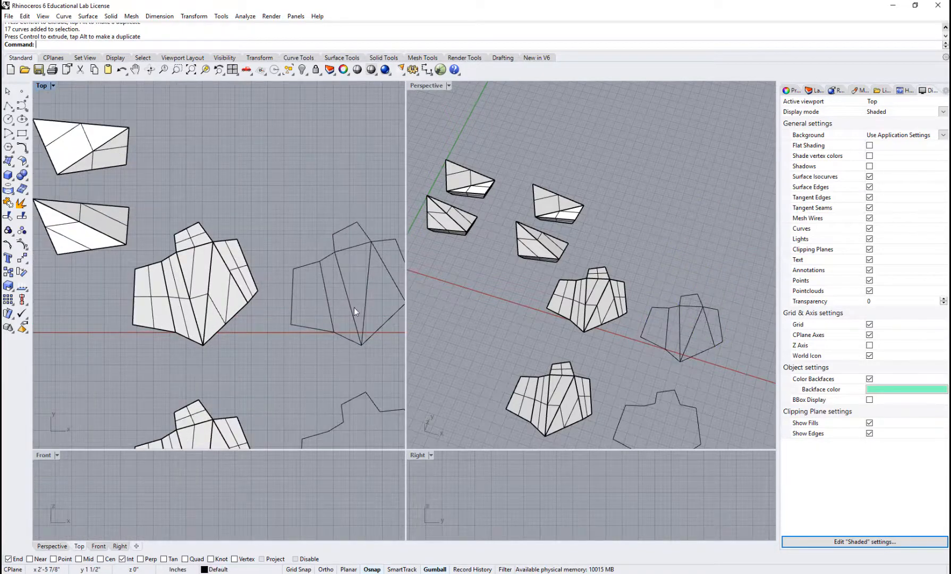
pyautogui.moveTo(315, 346); pyautogui.dragTo(260, 273, button='right')
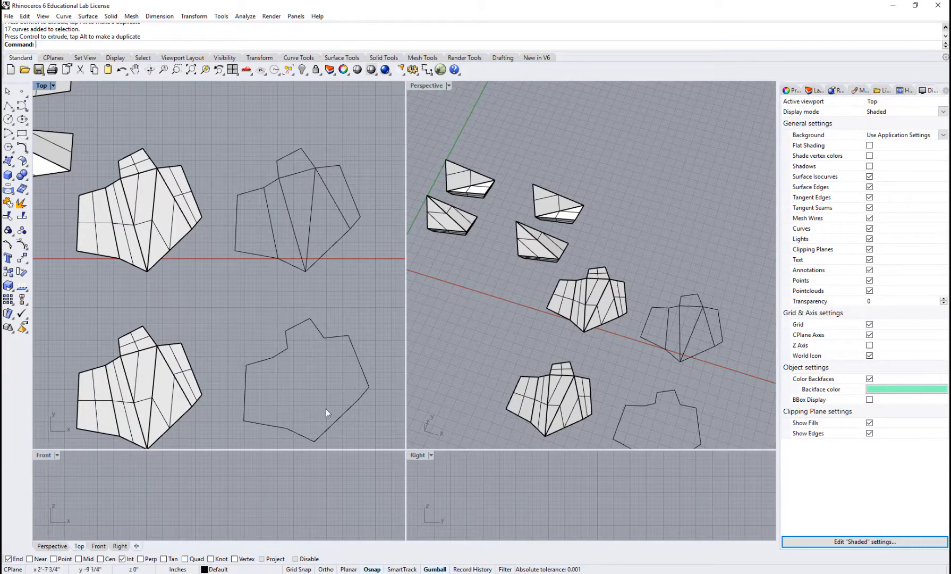
pyautogui.moveTo(379, 306); pyautogui.dragTo(72, 442)
pyautogui.press('Delete')
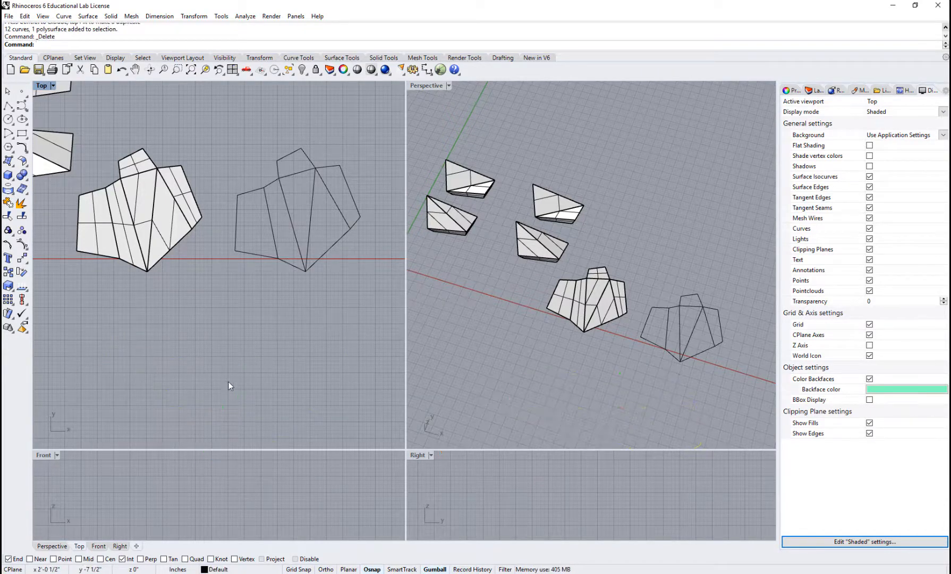
# Compare the unjoined pattern with its 2D linework in the Top view, highlighting individual surfaces to check the fold and cut lines.
pyautogui.scroll(-1, 278, 382)
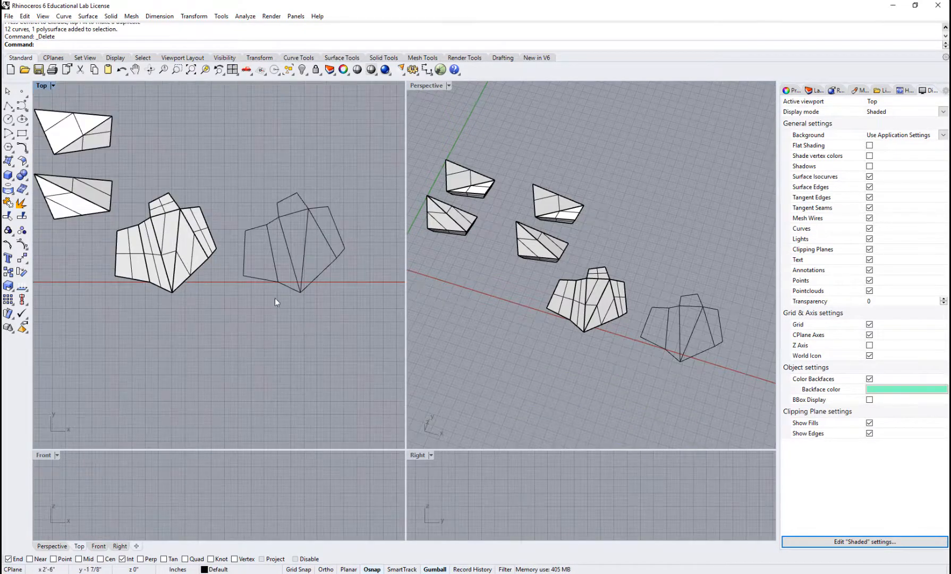
pyautogui.scroll(2, 131, 267)
pyautogui.keyDown('ctrl'); pyautogui.keyDown('shift'); pyautogui.click(133, 256); pyautogui.keyUp('shift'); pyautogui.keyUp('ctrl')
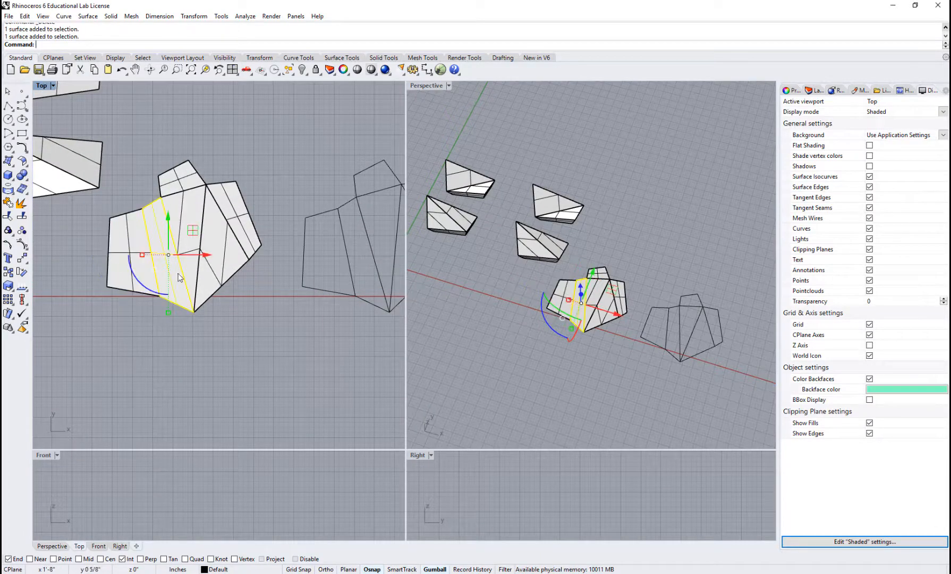
pyautogui.click(190, 222)
pyautogui.click(322, 252)
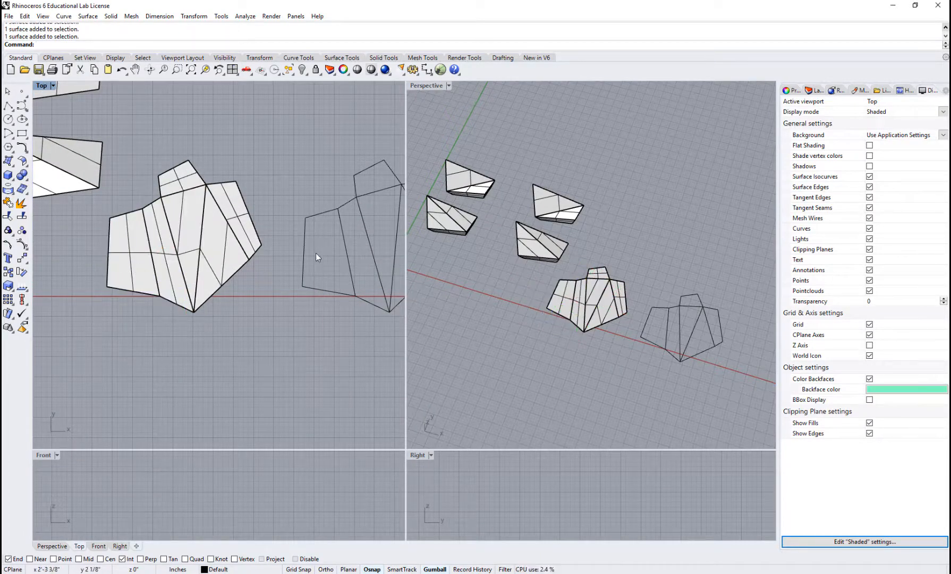
pyautogui.scroll(-4, 313, 317)
pyautogui.moveTo(333, 378); pyautogui.dragTo(274, 364, button='right')
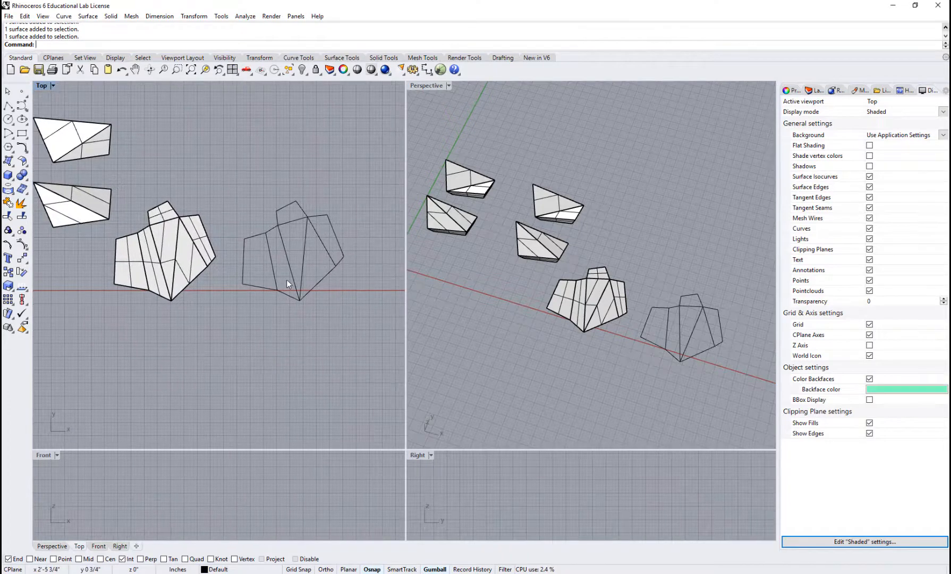
pyautogui.scroll(-1, 311, 320)
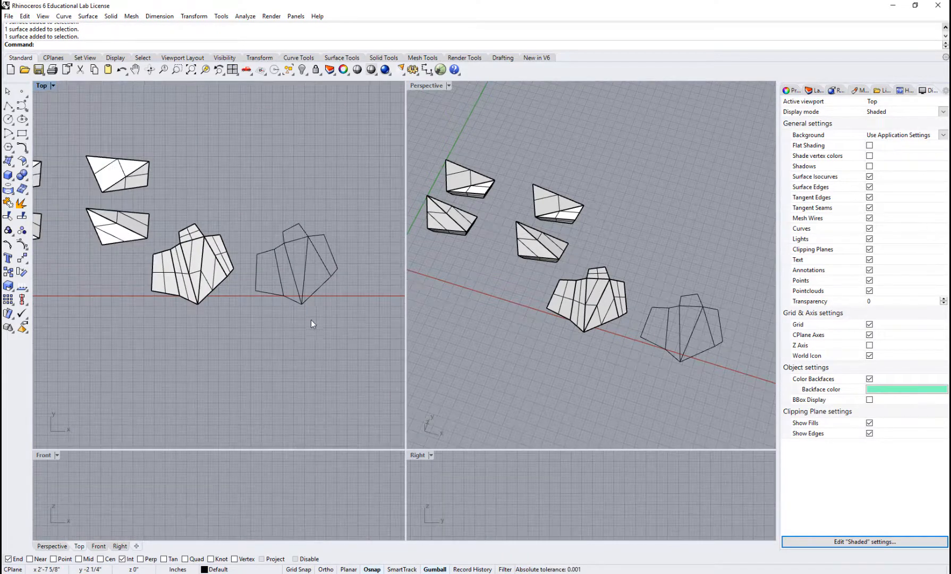
pyautogui.scroll(1, 310, 326)
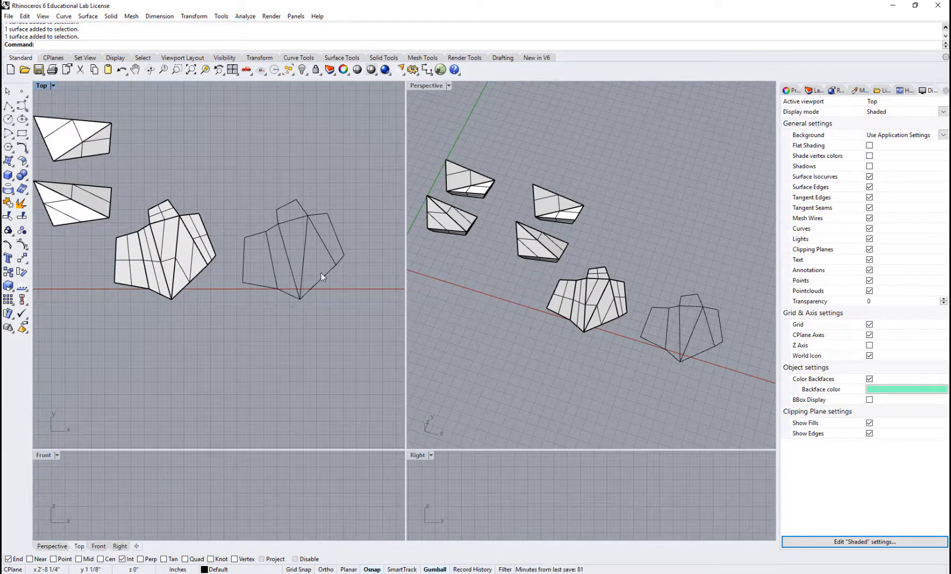